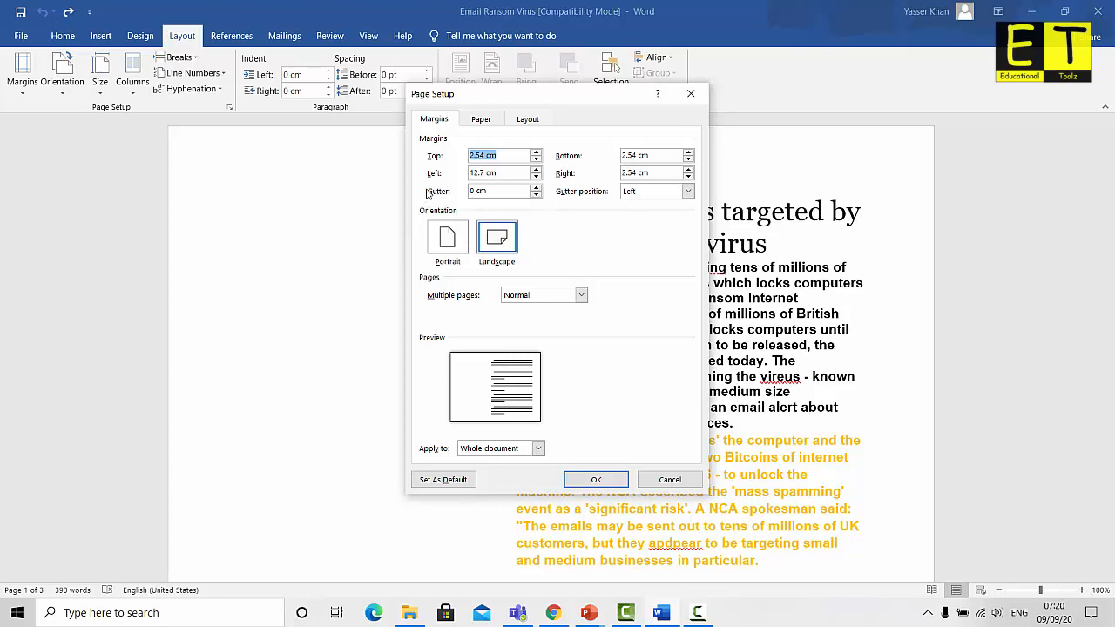
Set the left and right margins to 1 cm, choose portrait, and view the paper settings
double_click(483, 172)
text(1)
click(633, 172)
double_click(634, 172)
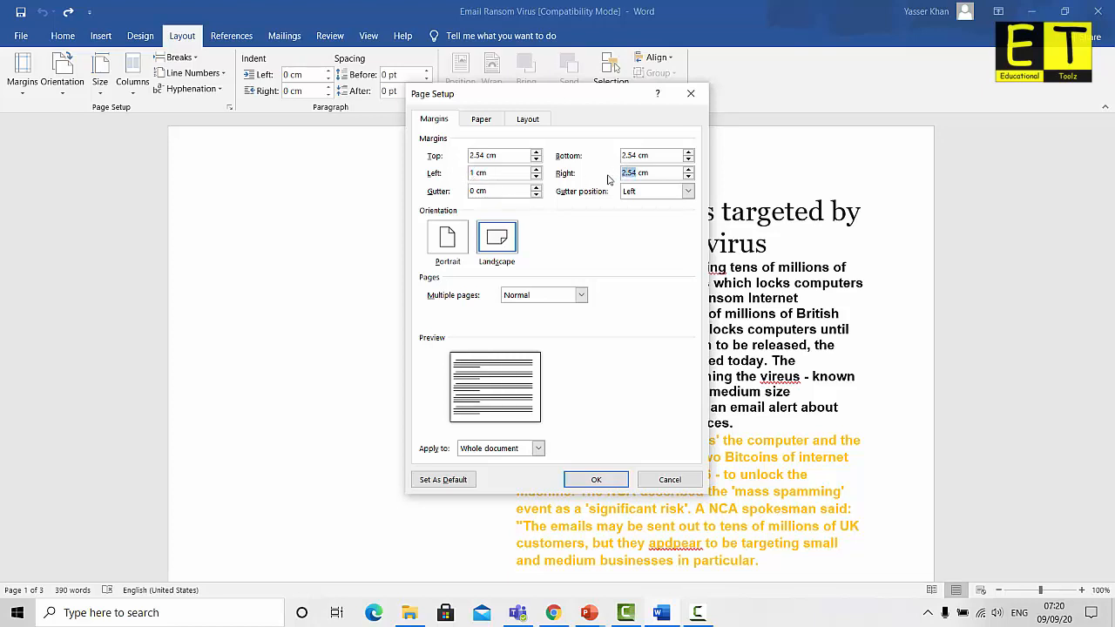
text(1)
click(443, 240)
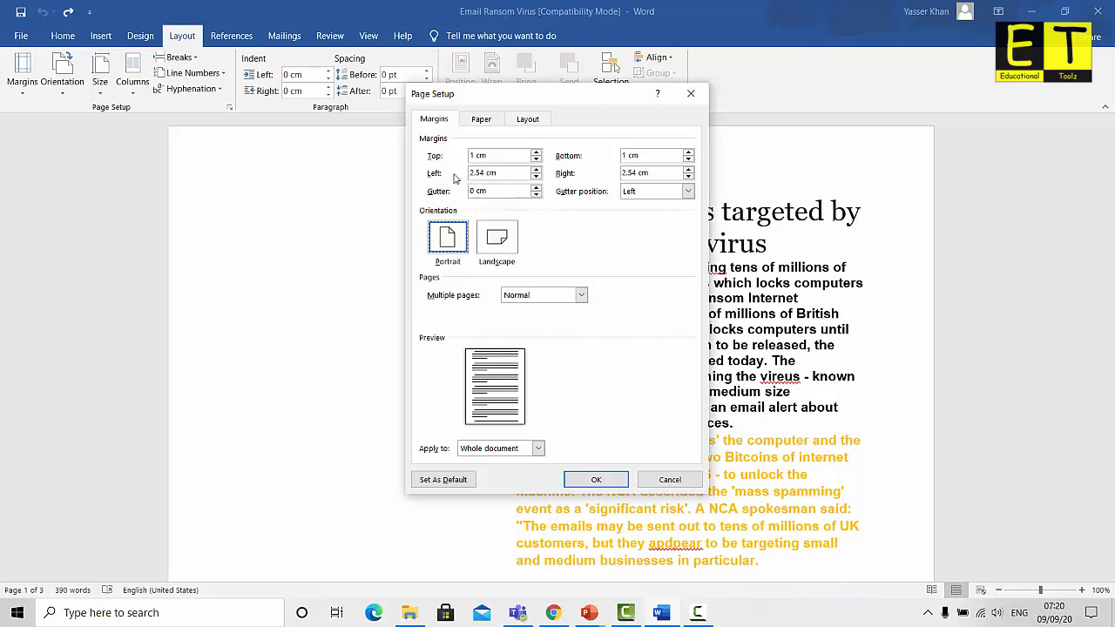
click(479, 121)
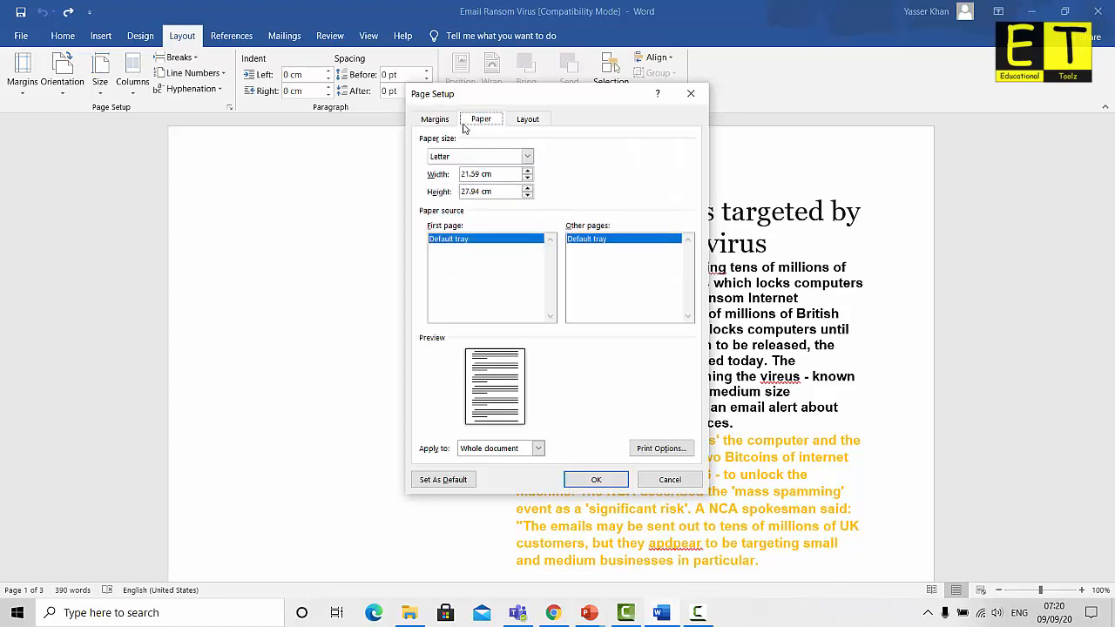
Choose A4 as the paper size
click(528, 156)
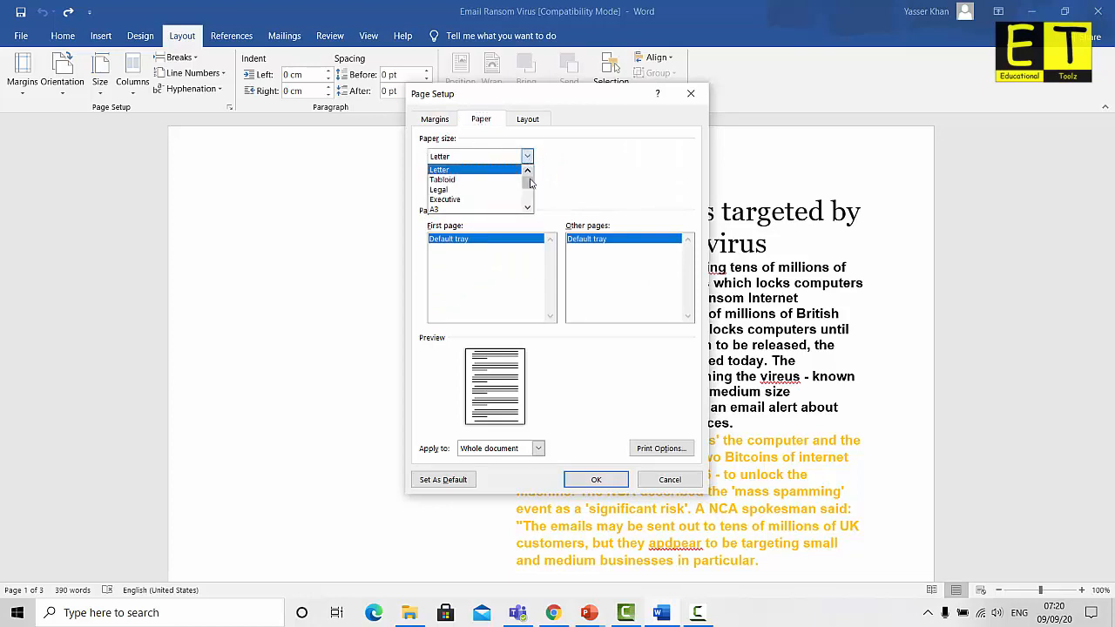
click(528, 207)
click(528, 207)
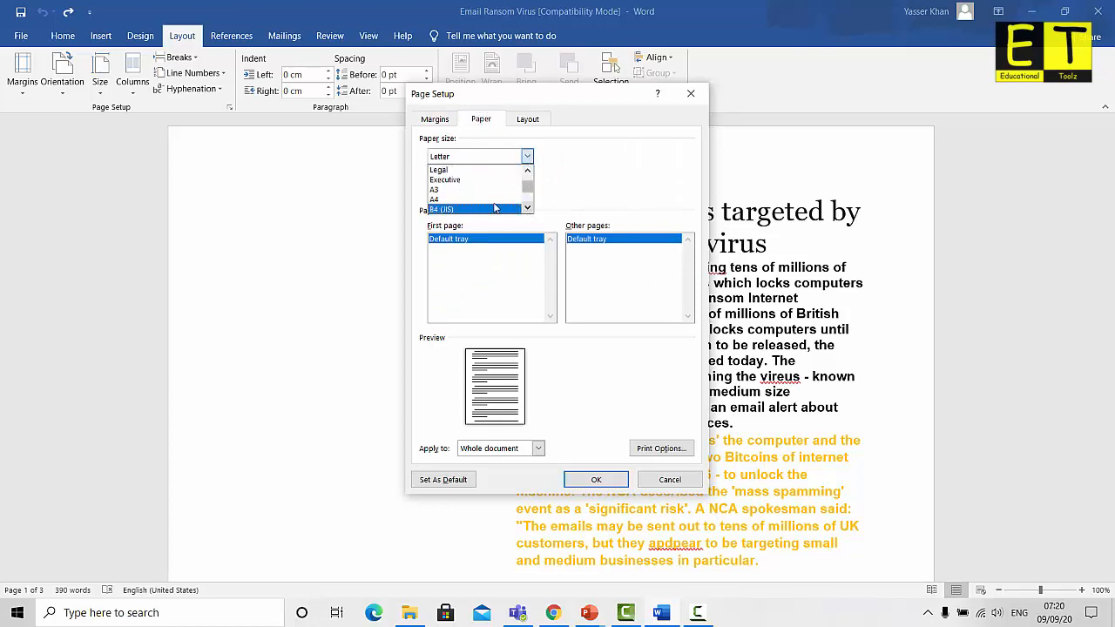
click(476, 200)
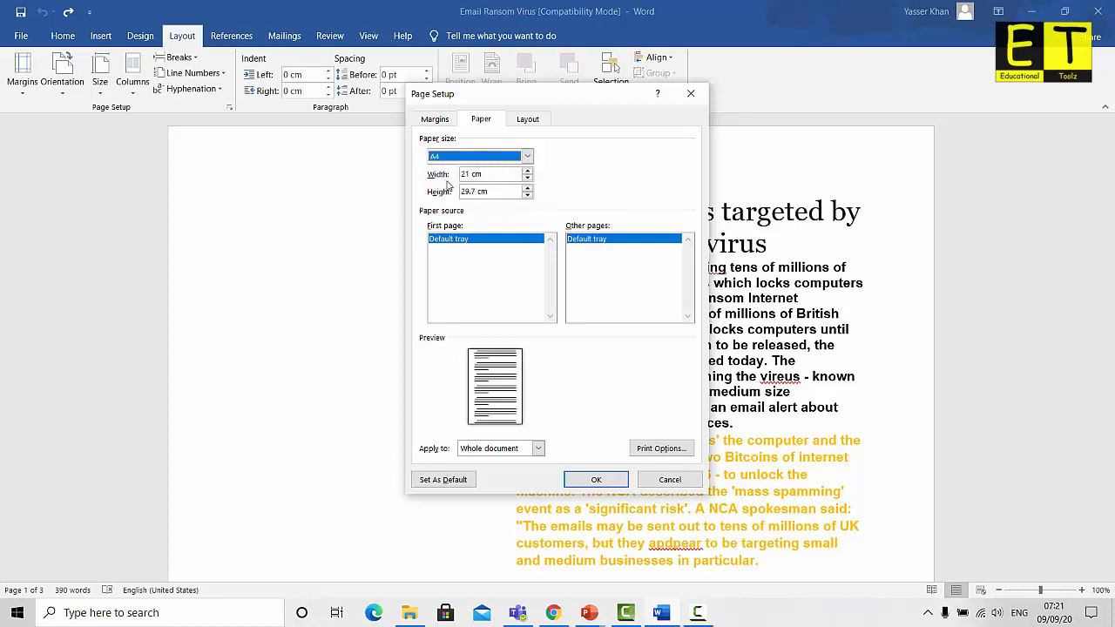
Change the left and right margins from 2.54 to 1 cm
click(437, 120)
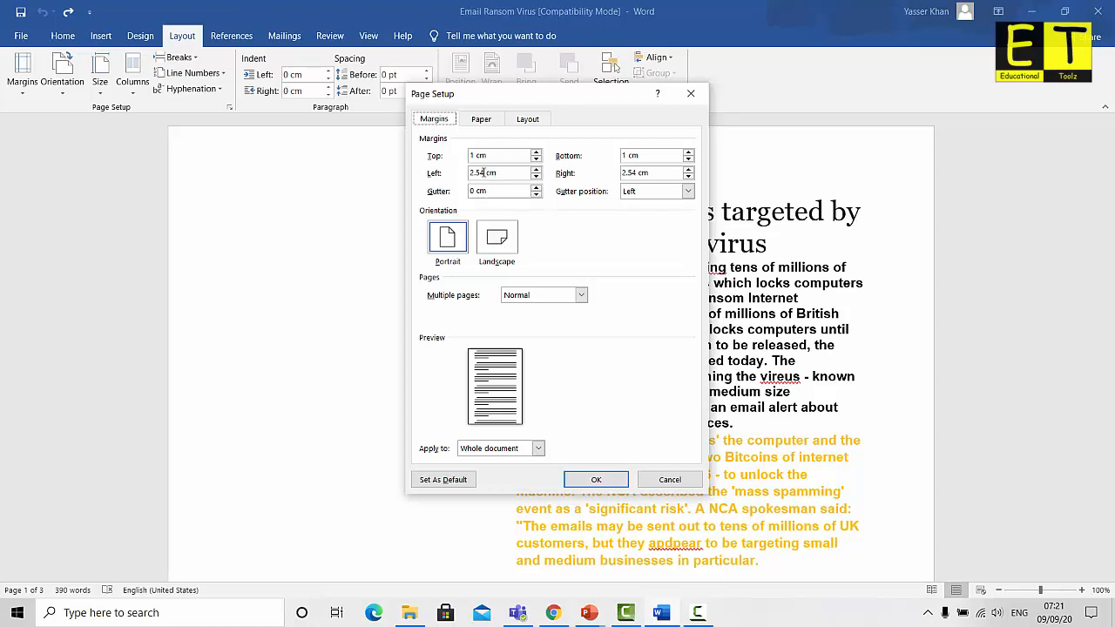
click(480, 119)
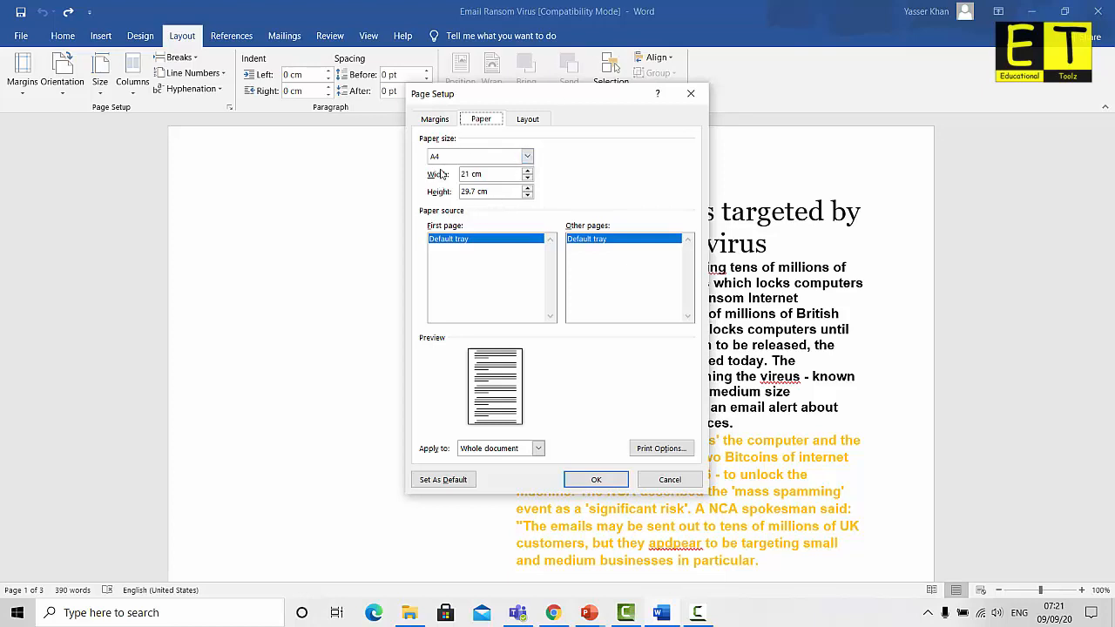
click(434, 121)
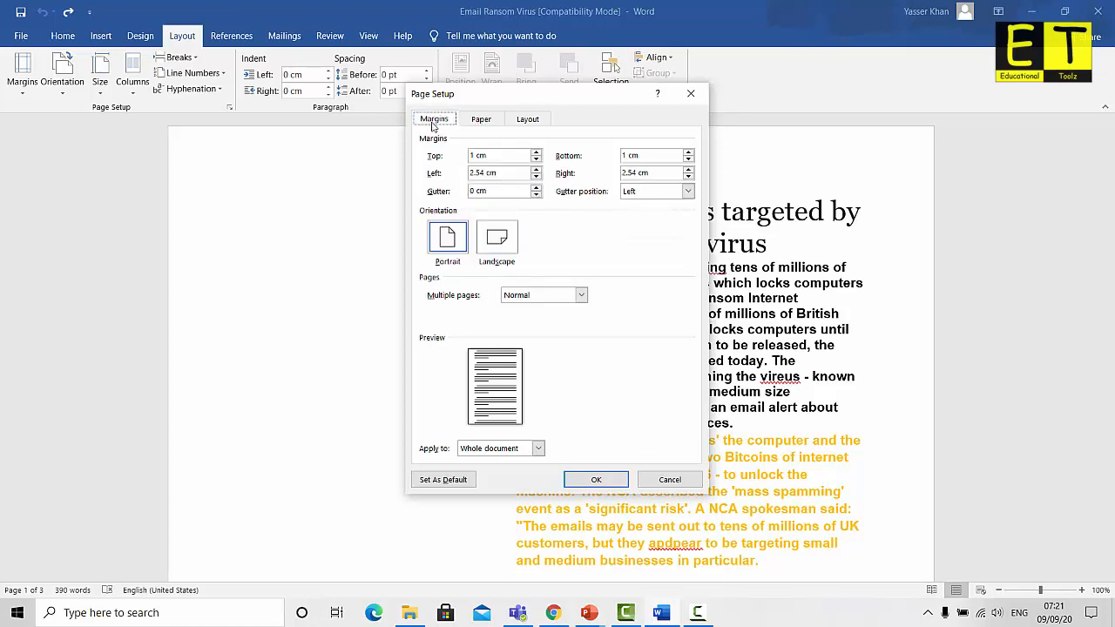
click(484, 173)
drag(485, 174, 459, 175)
text(1)
drag(644, 173, 620, 174)
text(1)
Check the A4 paper, 1 cm margin and layout settings in Page Setup
click(481, 122)
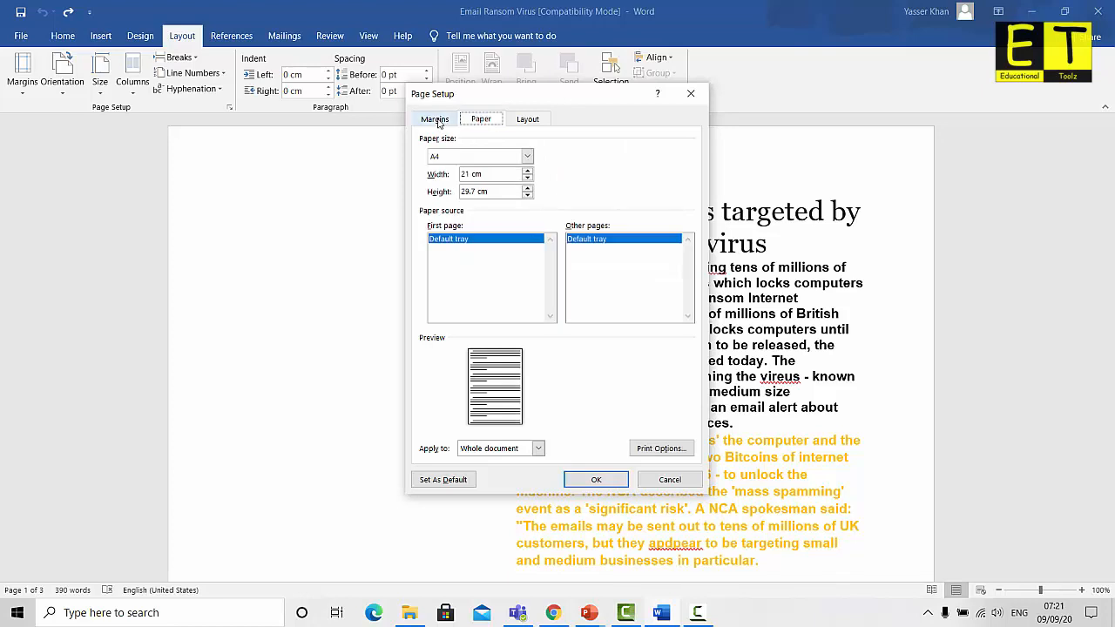
click(438, 123)
click(481, 122)
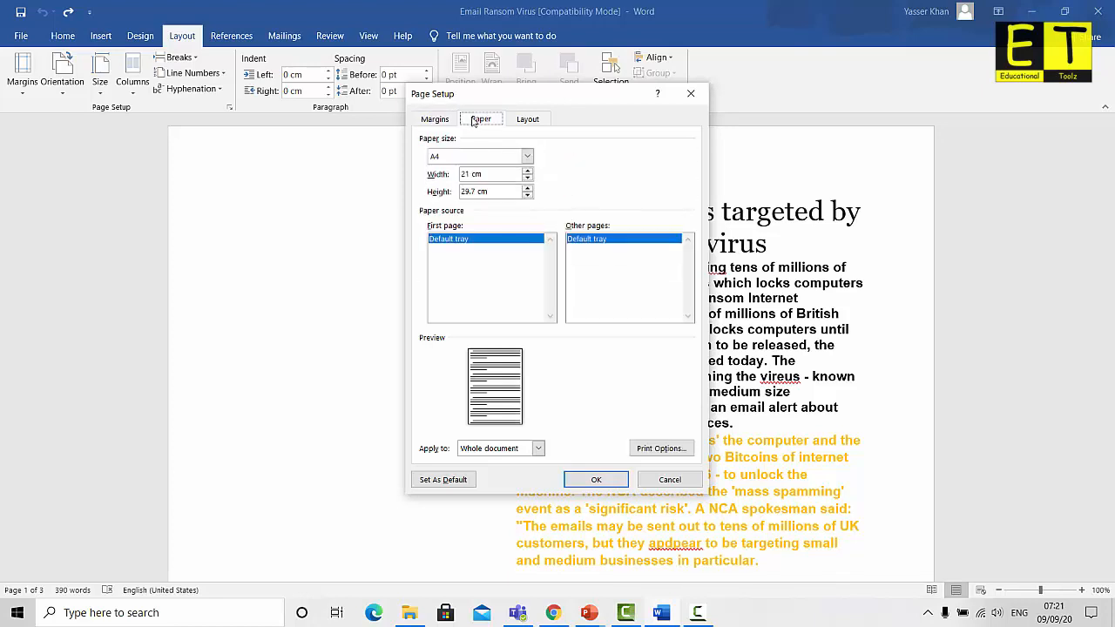
click(526, 120)
click(480, 120)
click(438, 122)
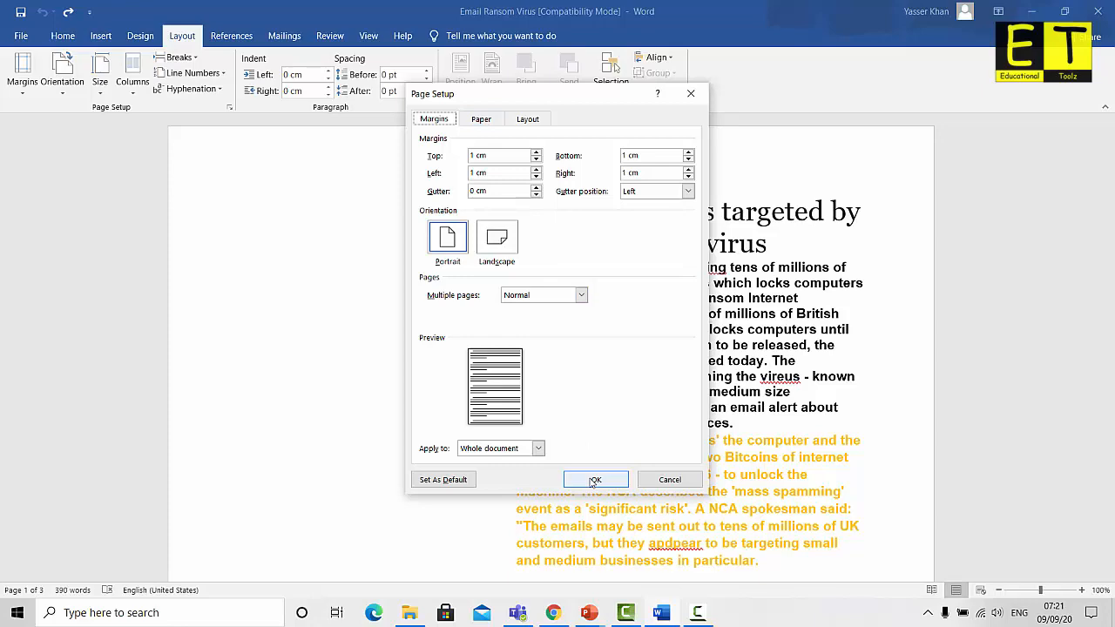
Apply the 1 cm A4 page setup and bring up the built-in header designs
click(595, 480)
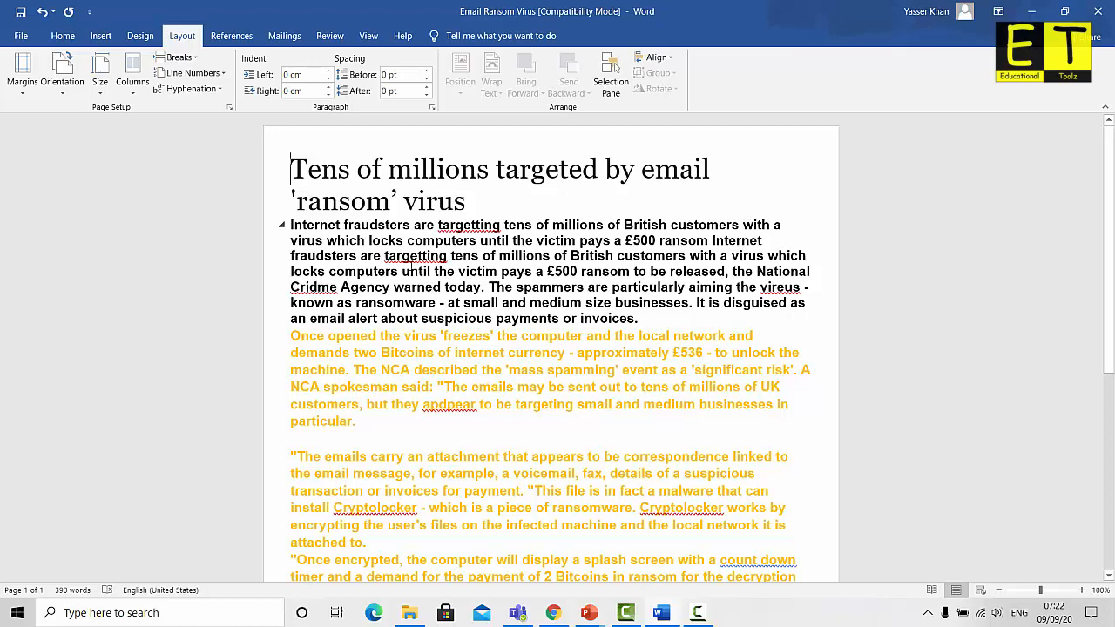
click(102, 36)
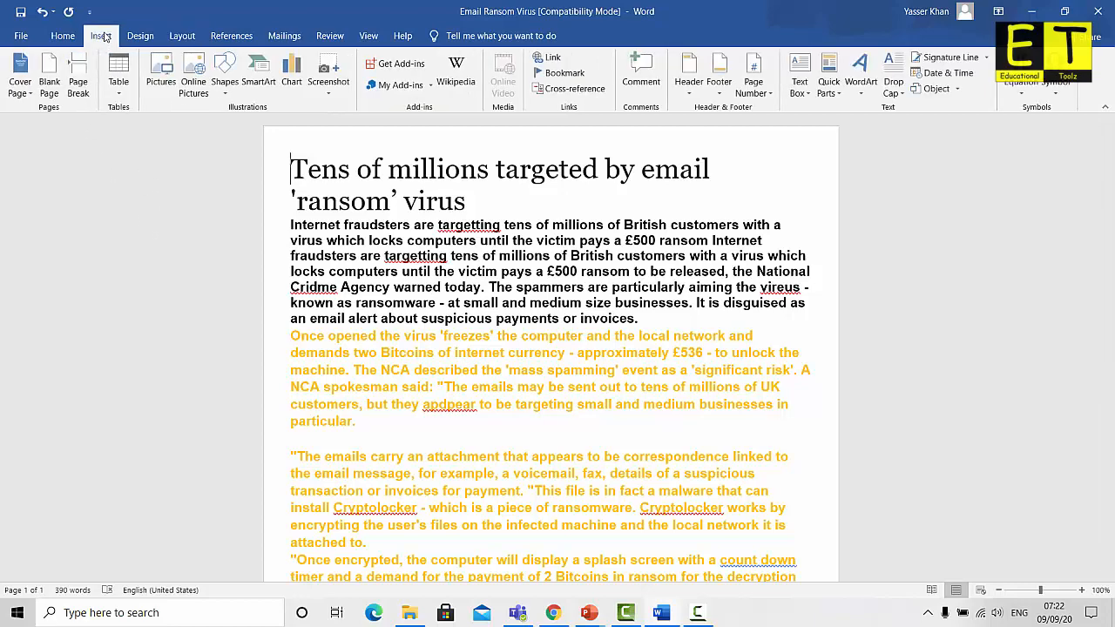
click(688, 74)
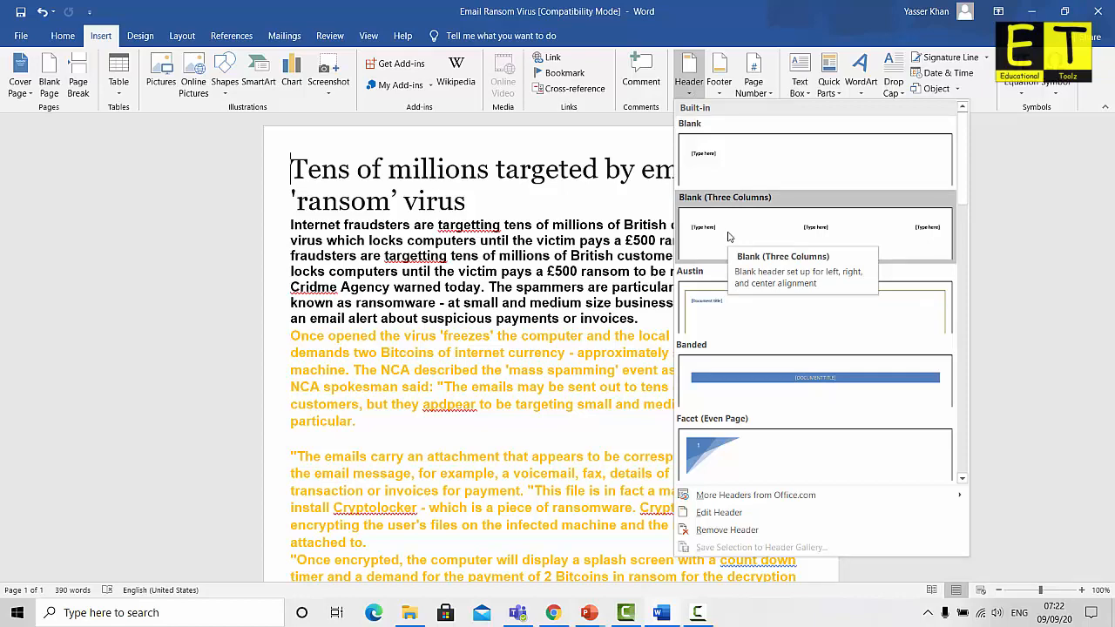
Add a Blank (Three Columns) header and open Date & Time for its left placeholder
click(729, 236)
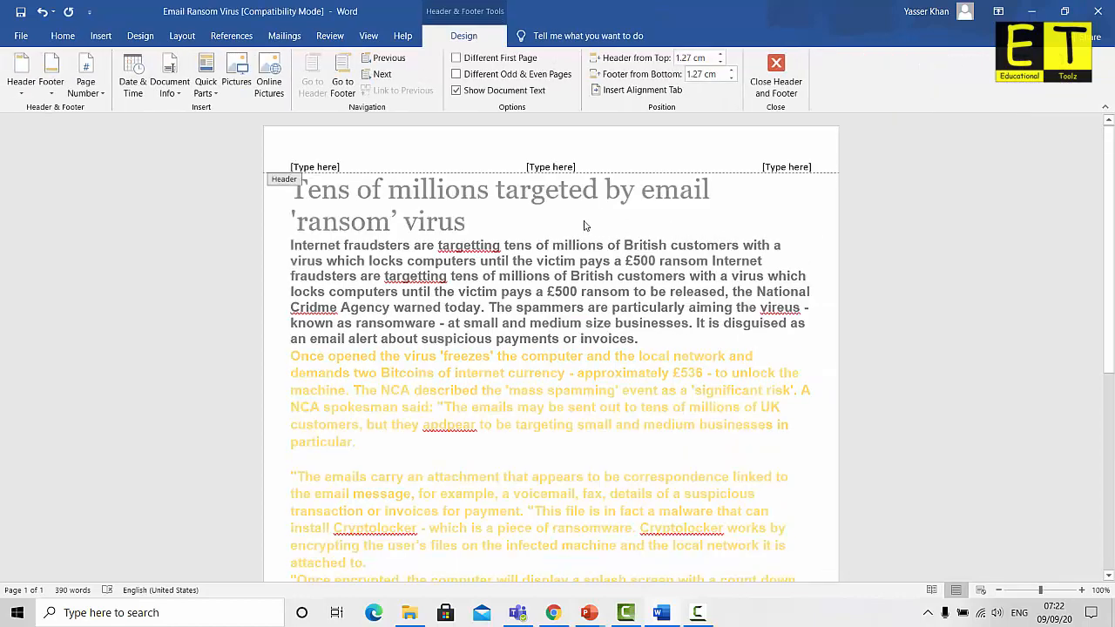
click(327, 166)
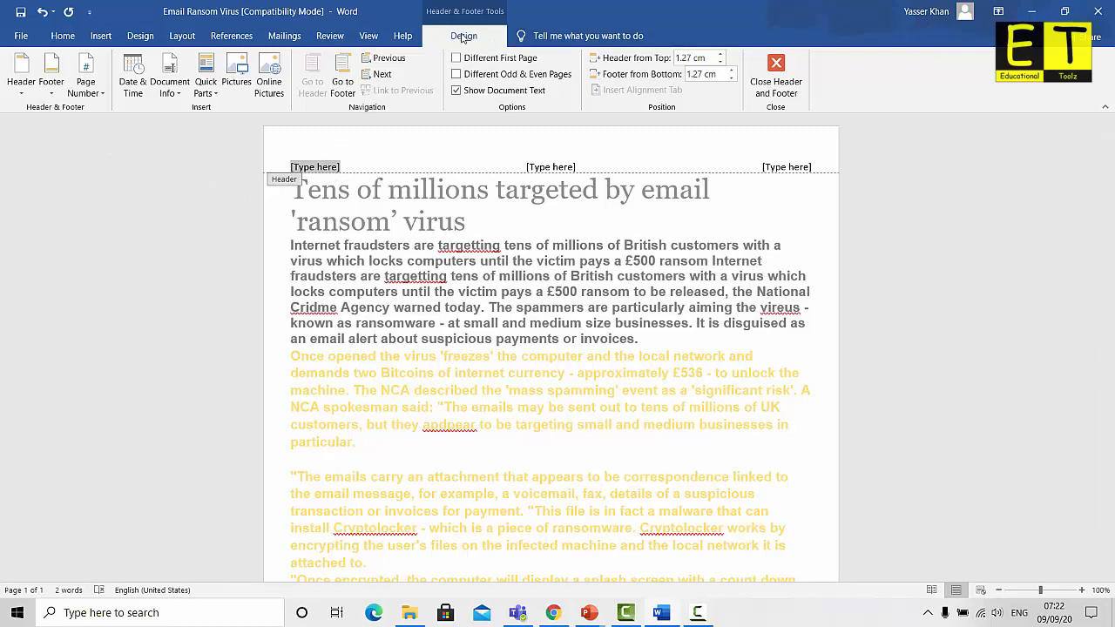
click(126, 86)
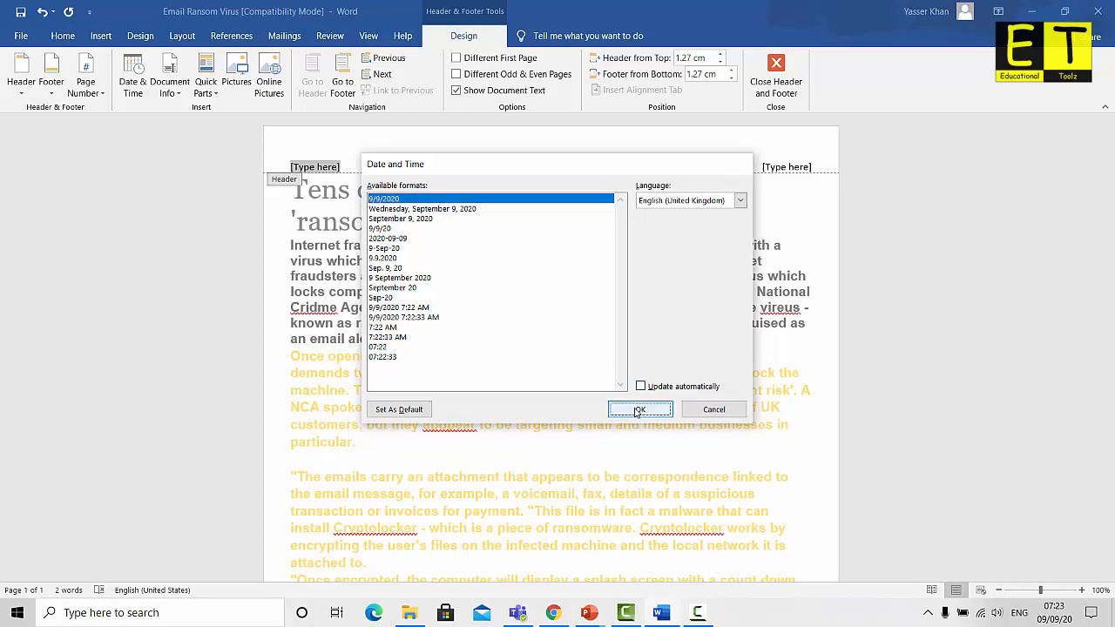
Put 9/9/2020 at left and the author's name at right, delete the centre placeholder, and close the header
click(640, 409)
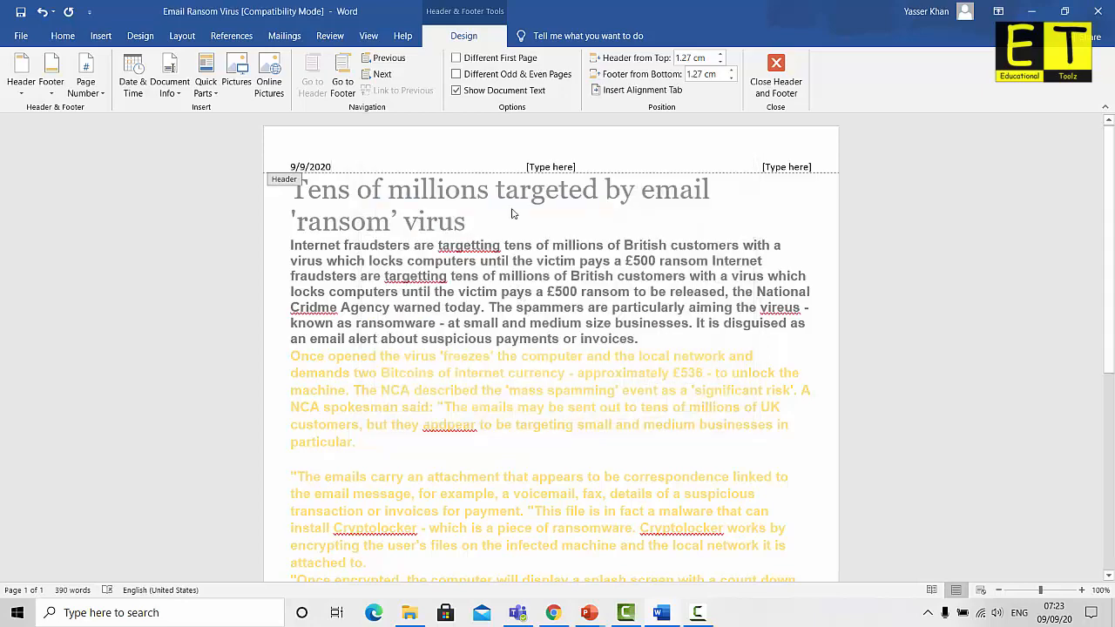
click(789, 166)
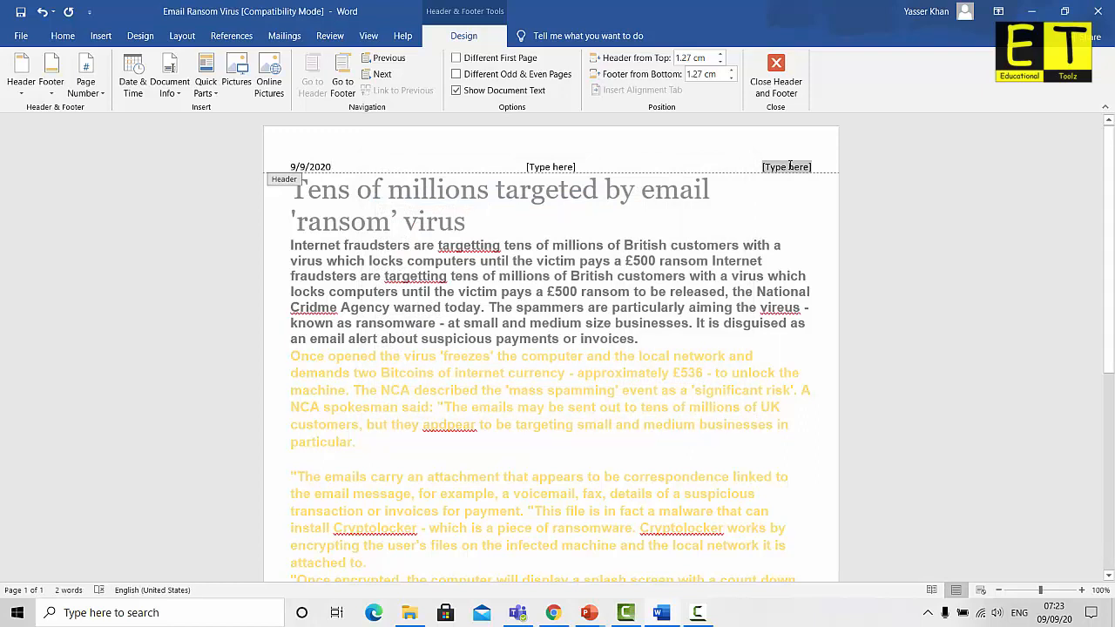
text(Mr Khan)
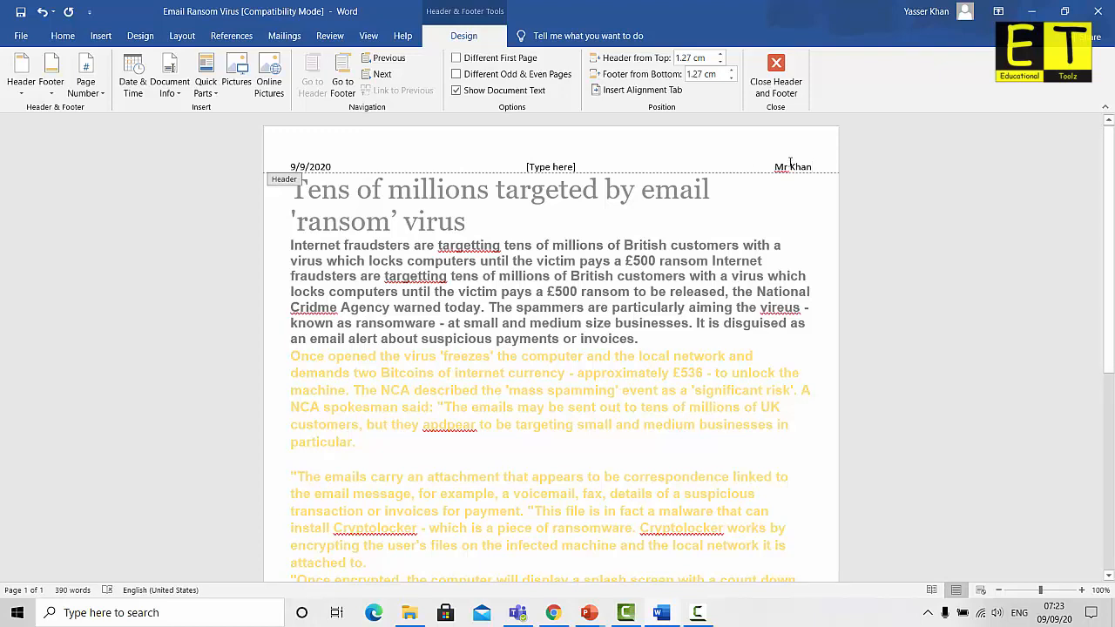
click(565, 167)
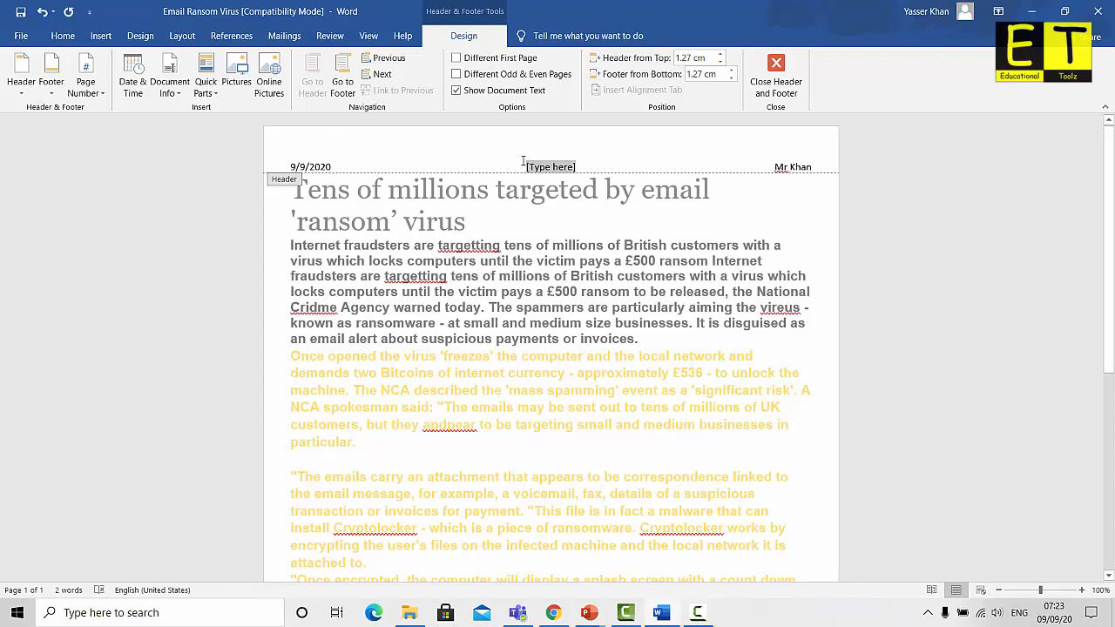
key(Delete)
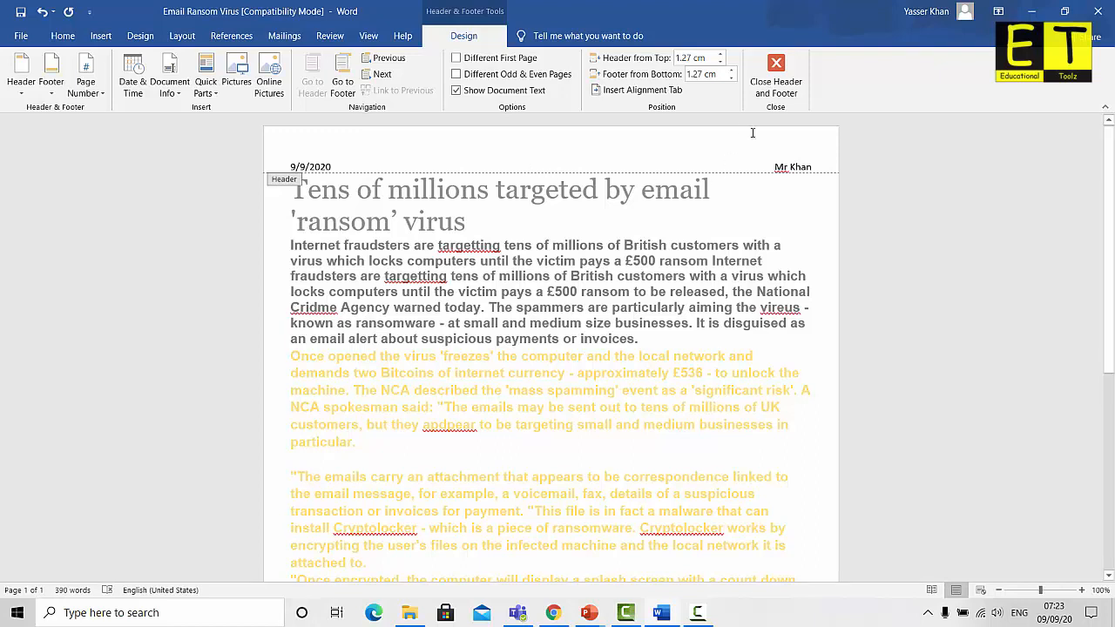
click(782, 78)
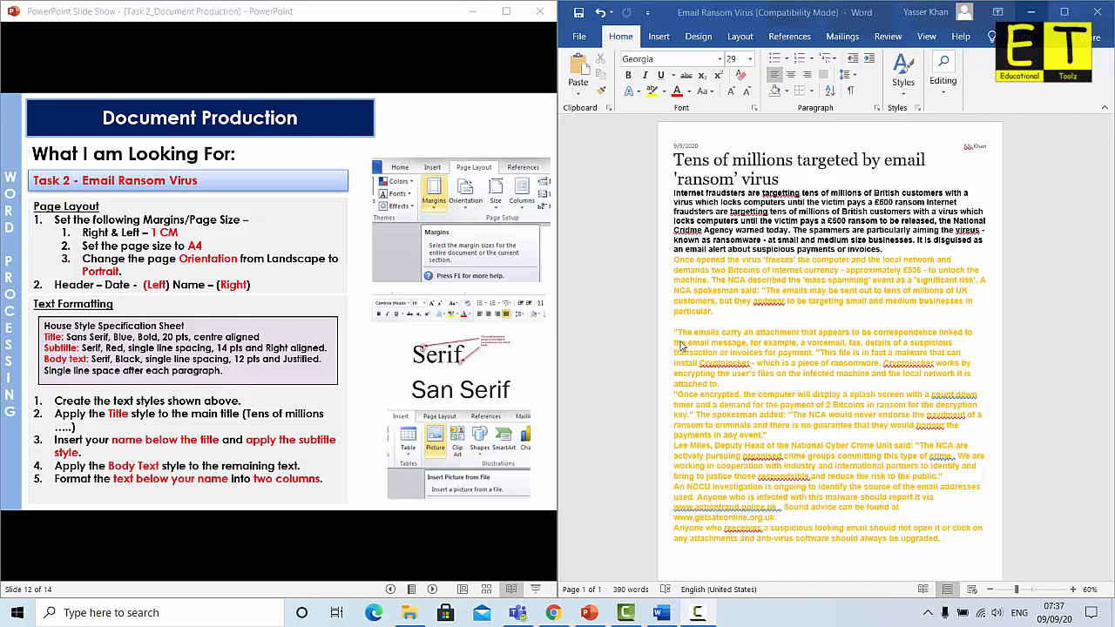
Apply the Title style to the main heading from the Styles list
click(918, 111)
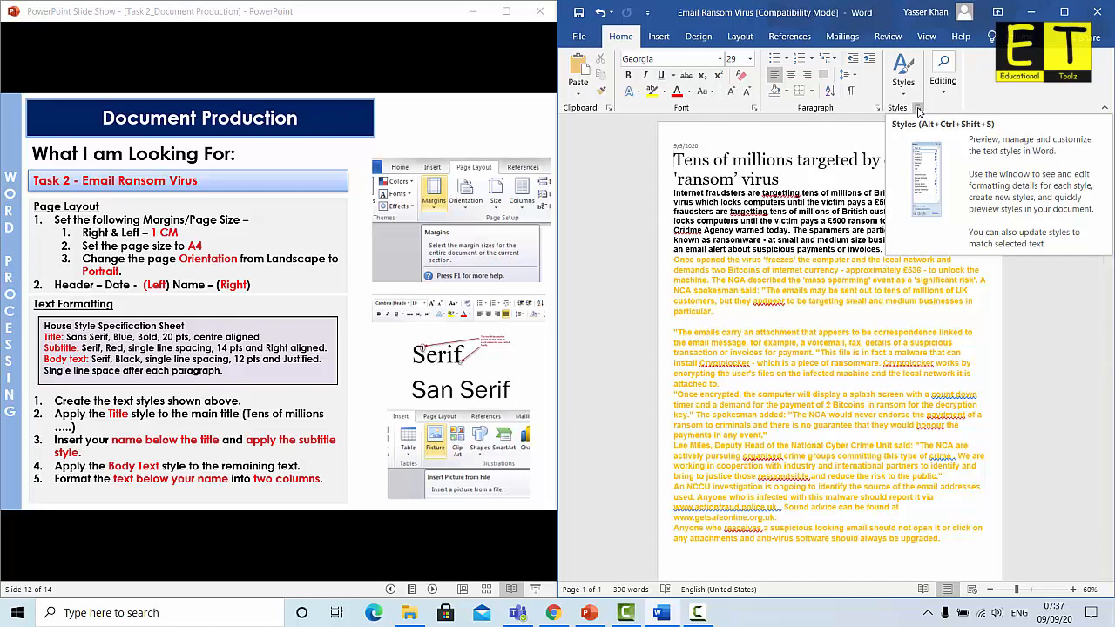
click(918, 112)
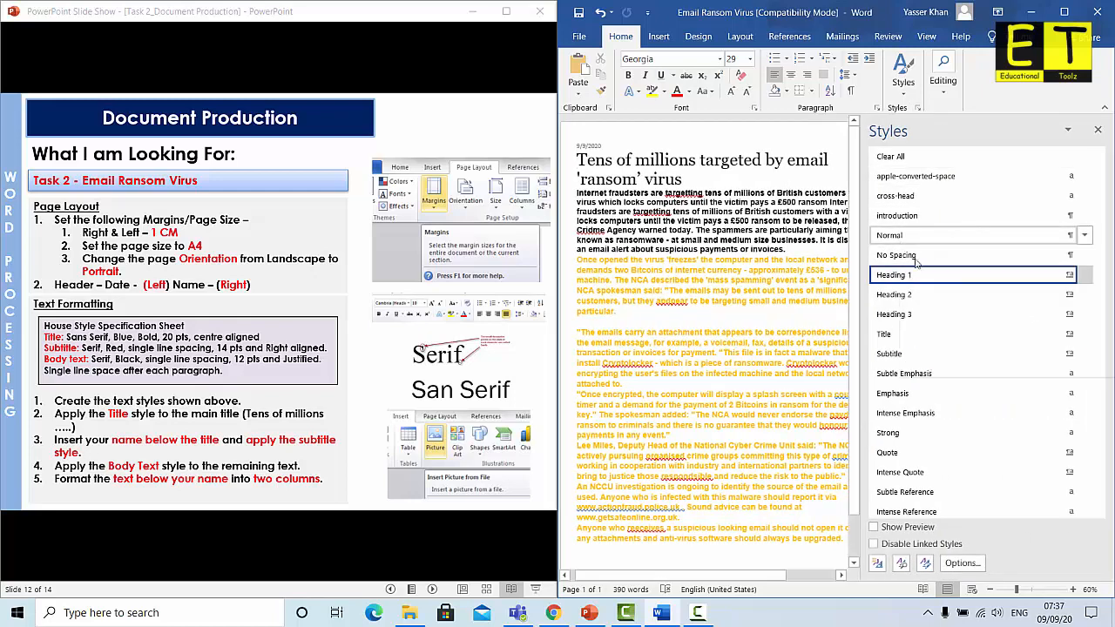
click(936, 335)
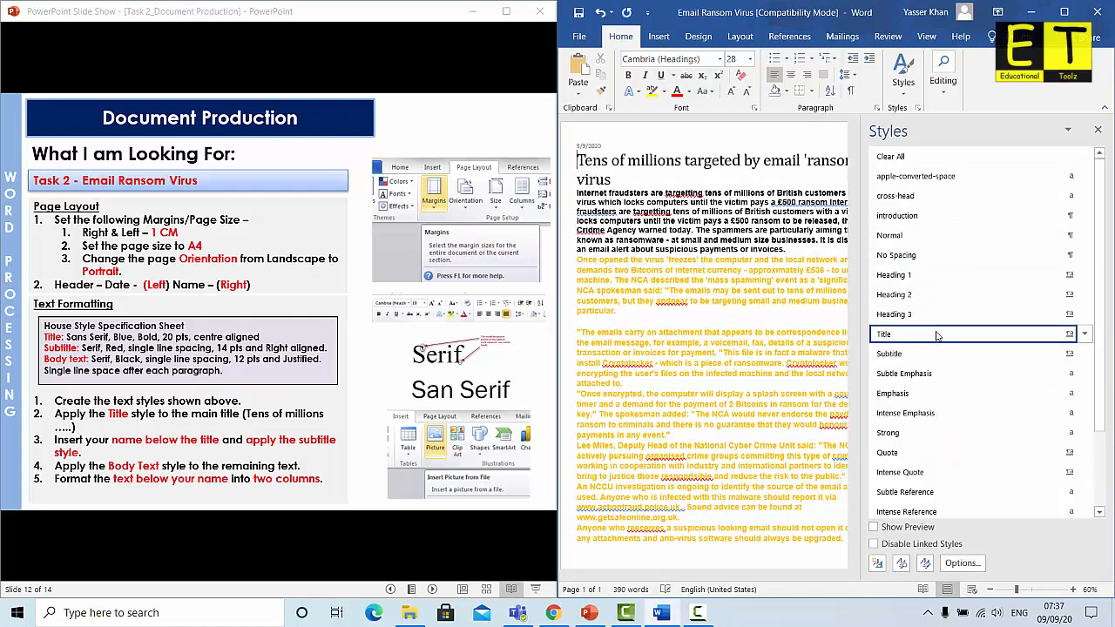
Open the Modify Style dialog for the Title style
click(1085, 316)
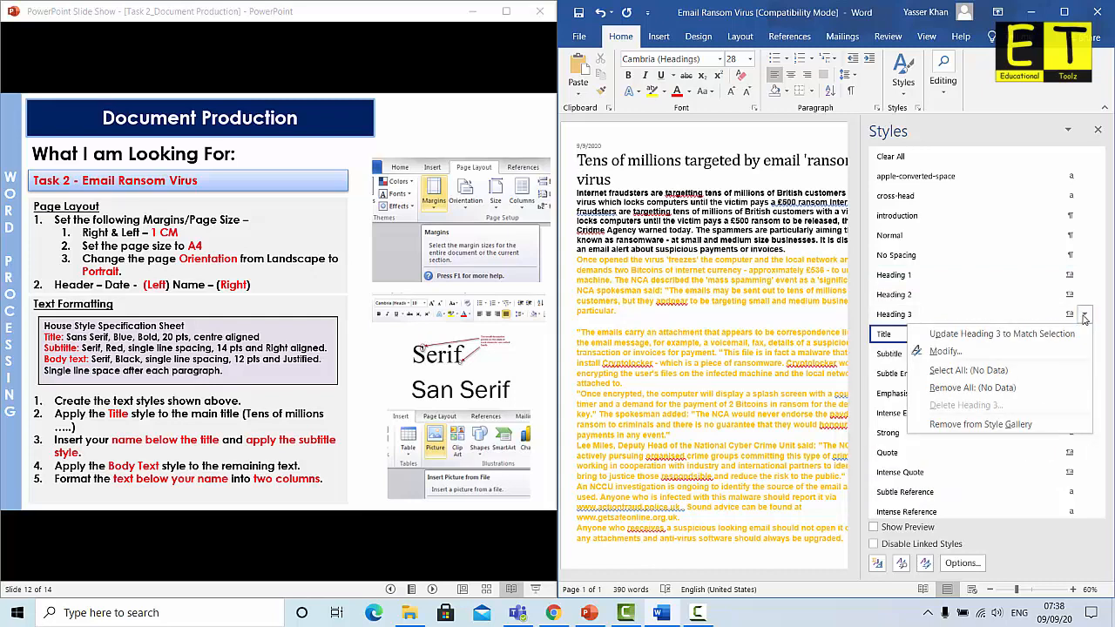
click(903, 336)
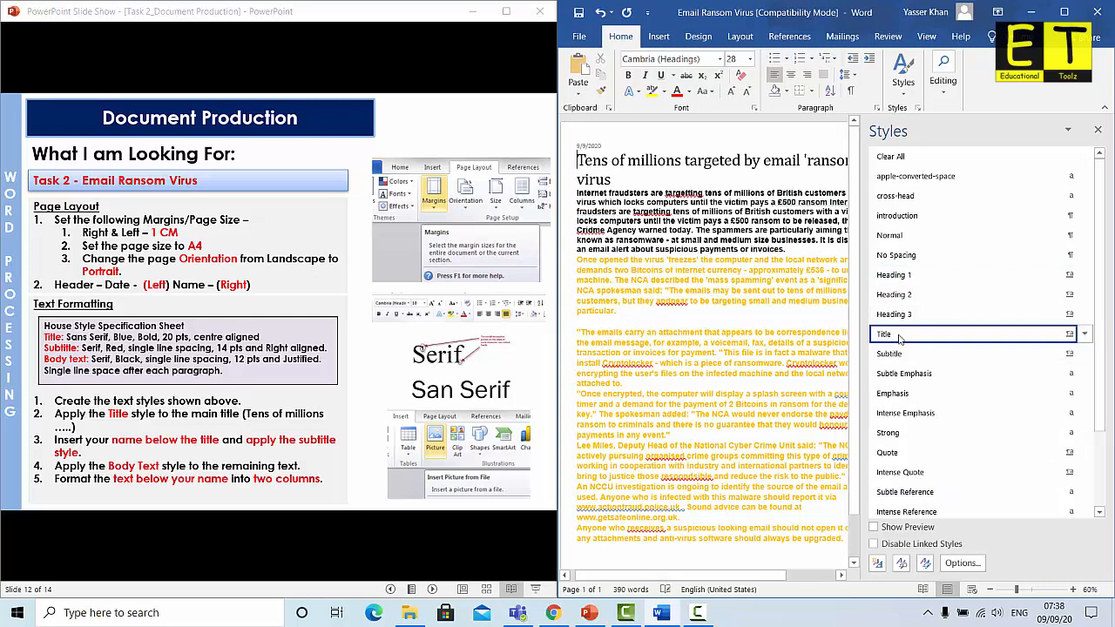
click(1084, 333)
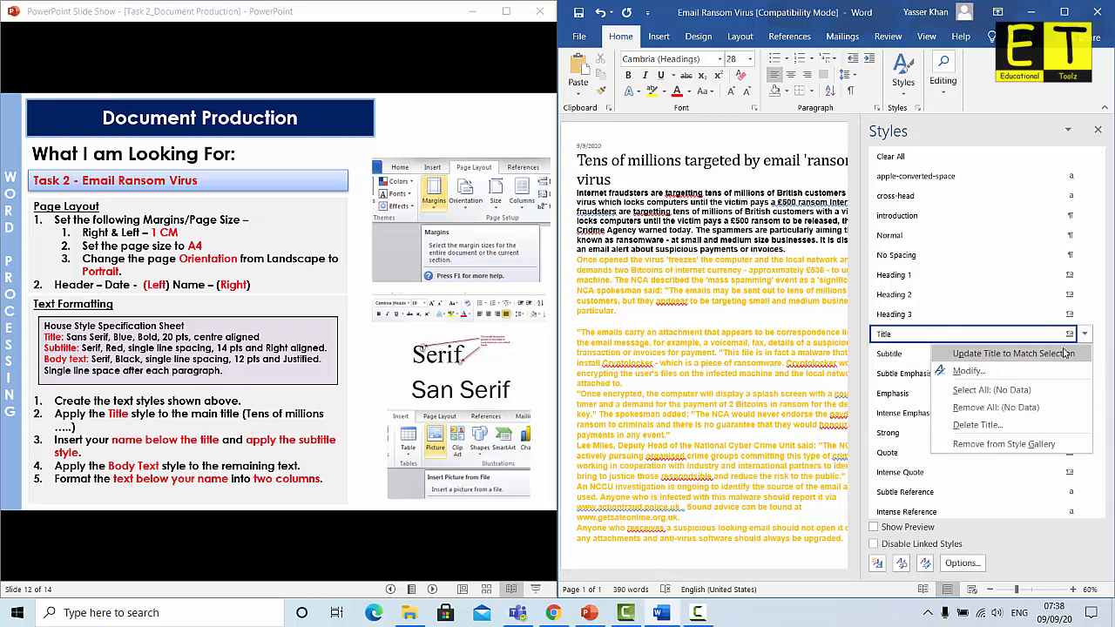
click(993, 371)
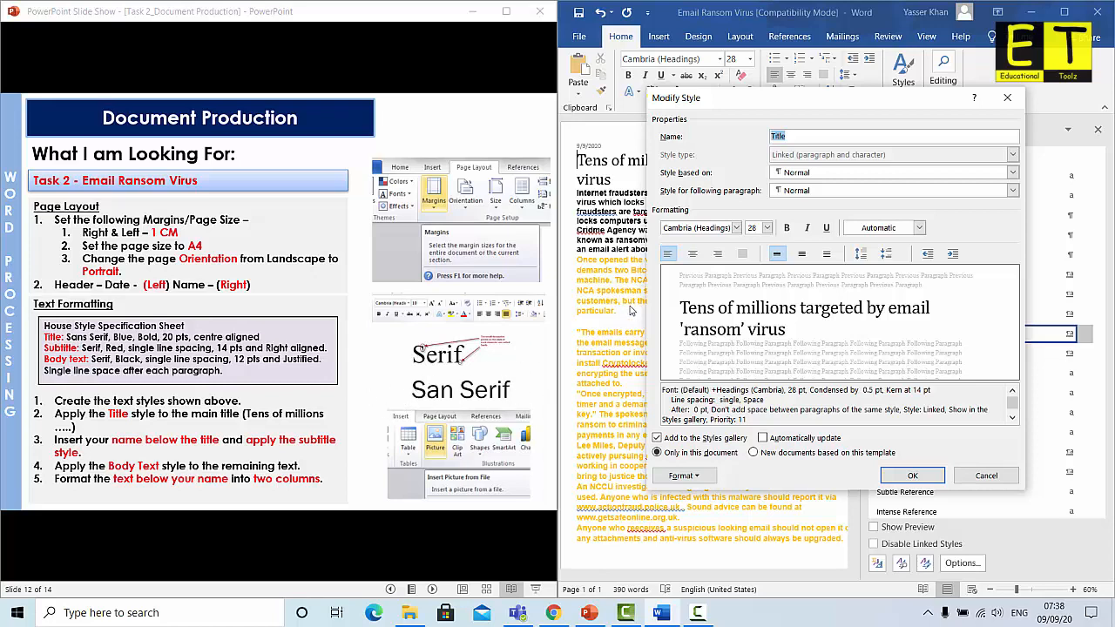
Make the Title style Arial 20 pt, bold, blue, centred with 1.5 line spacing
click(736, 227)
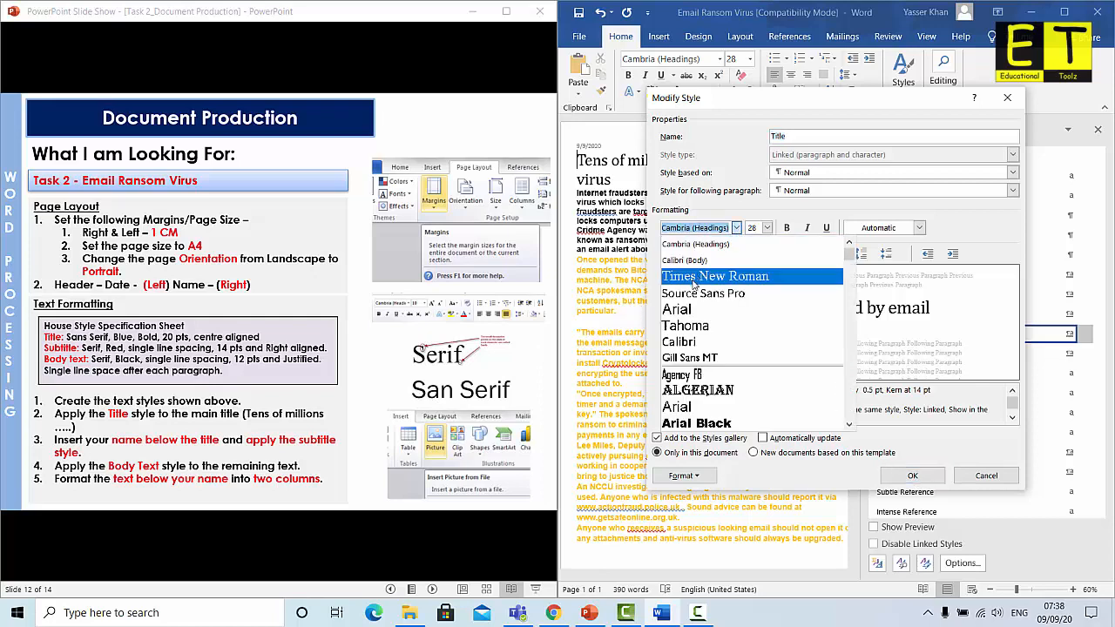
click(691, 310)
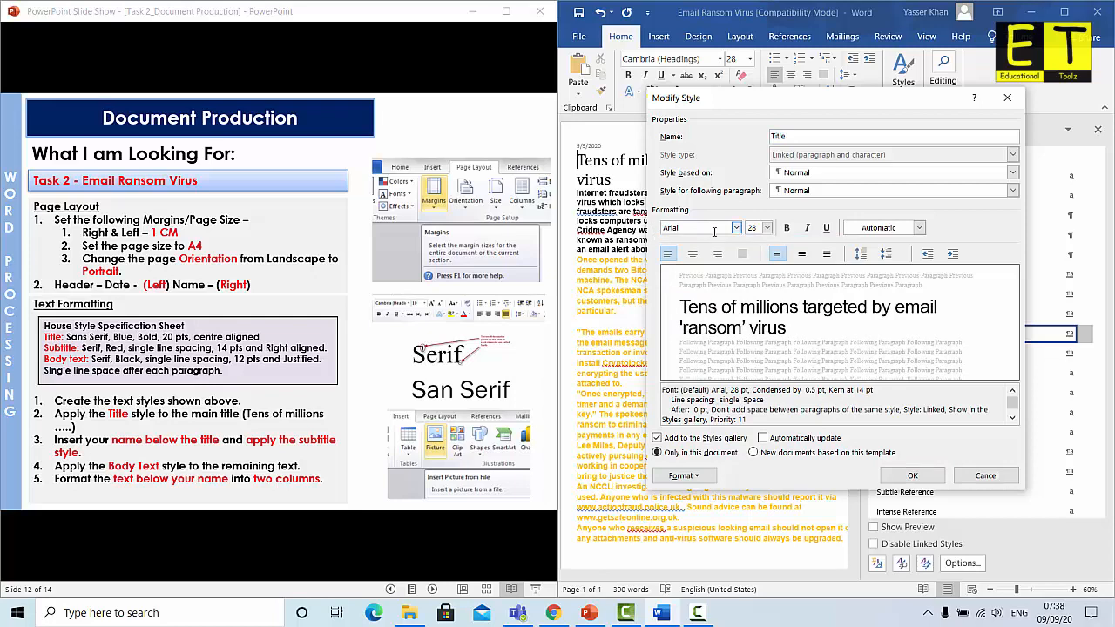
click(767, 227)
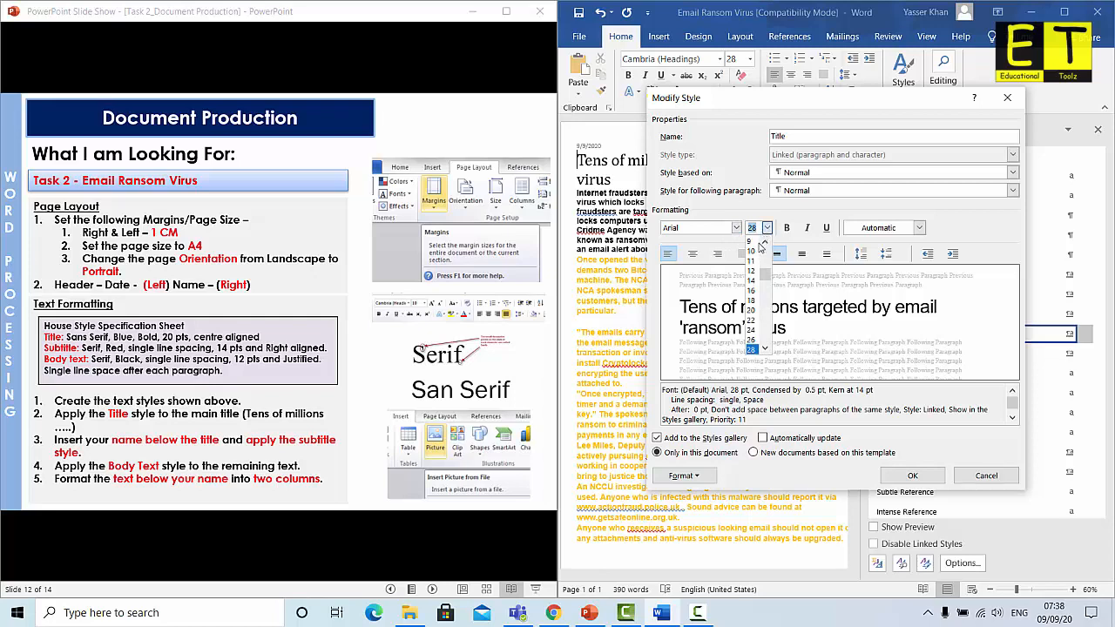
click(752, 311)
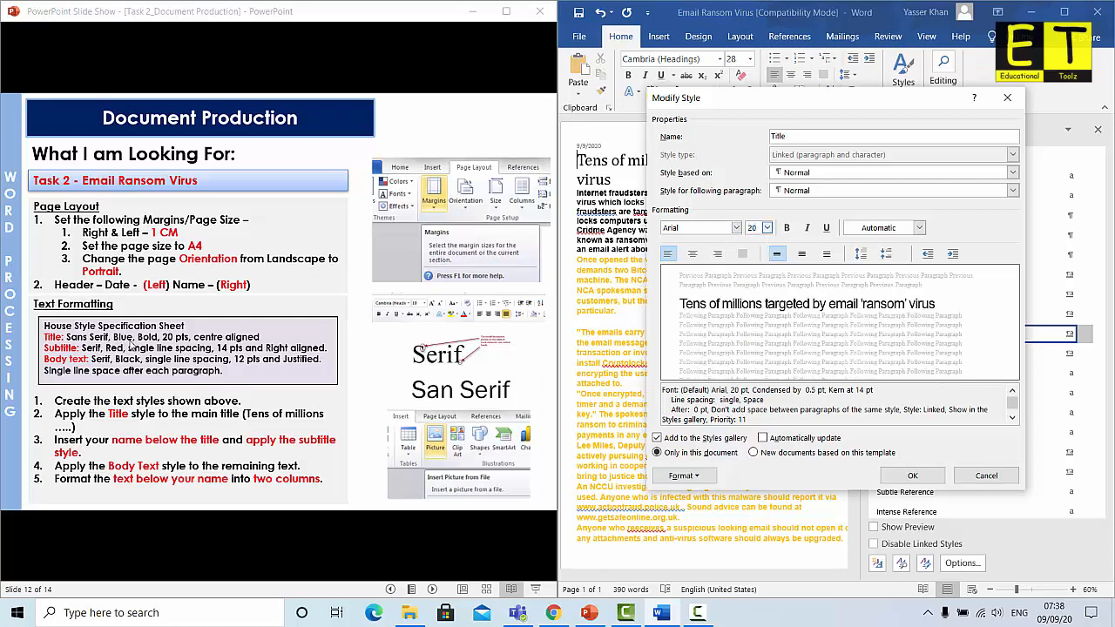
click(919, 230)
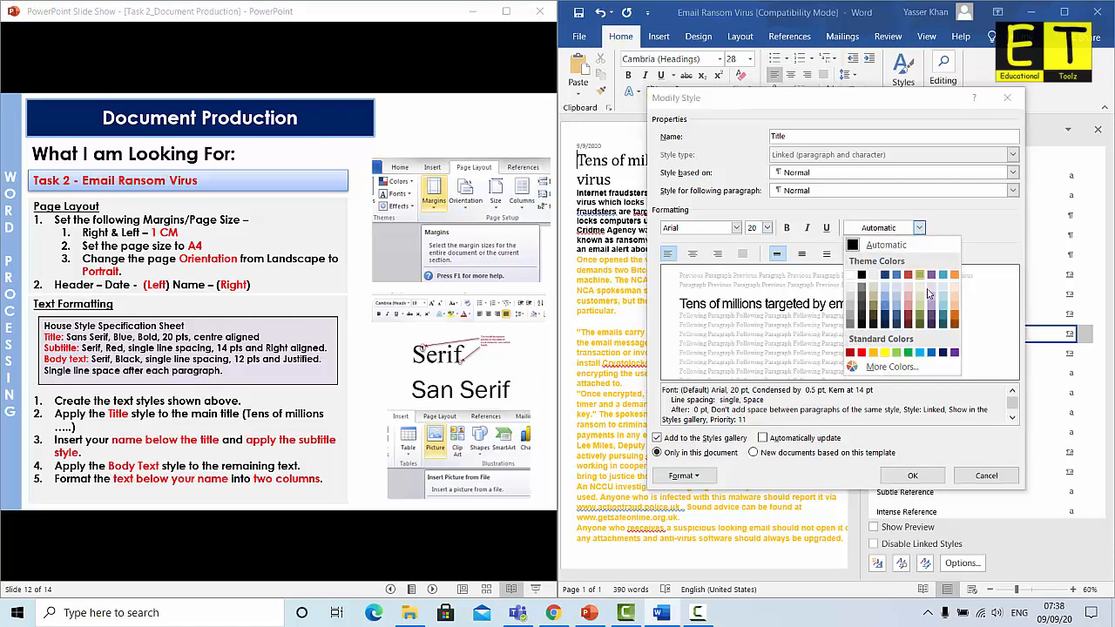
click(930, 353)
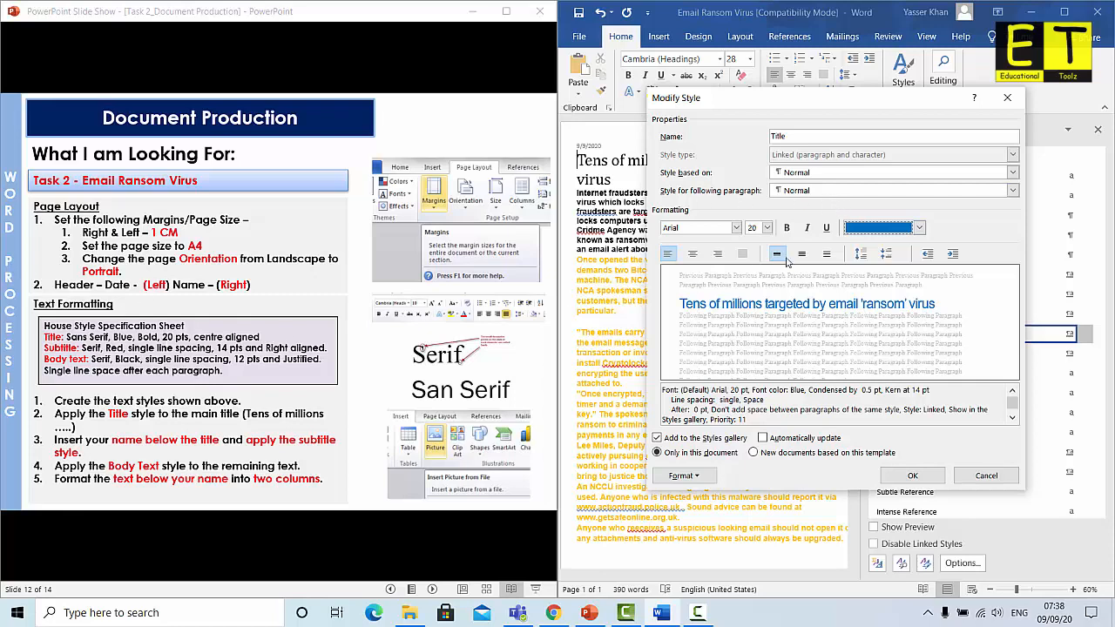
click(786, 228)
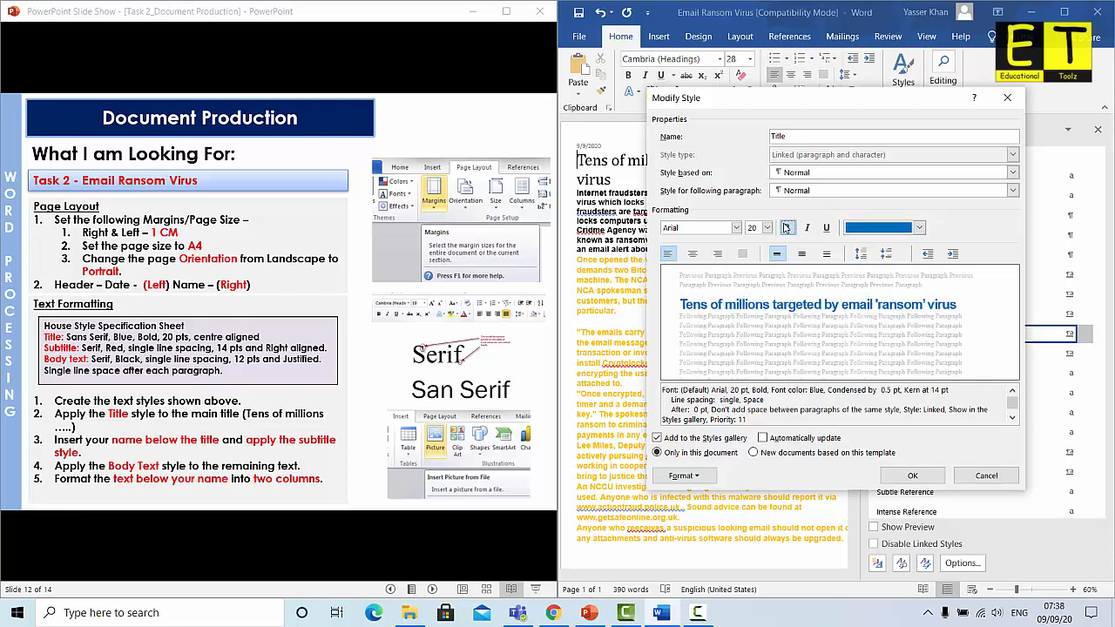
key(ctrl+5)
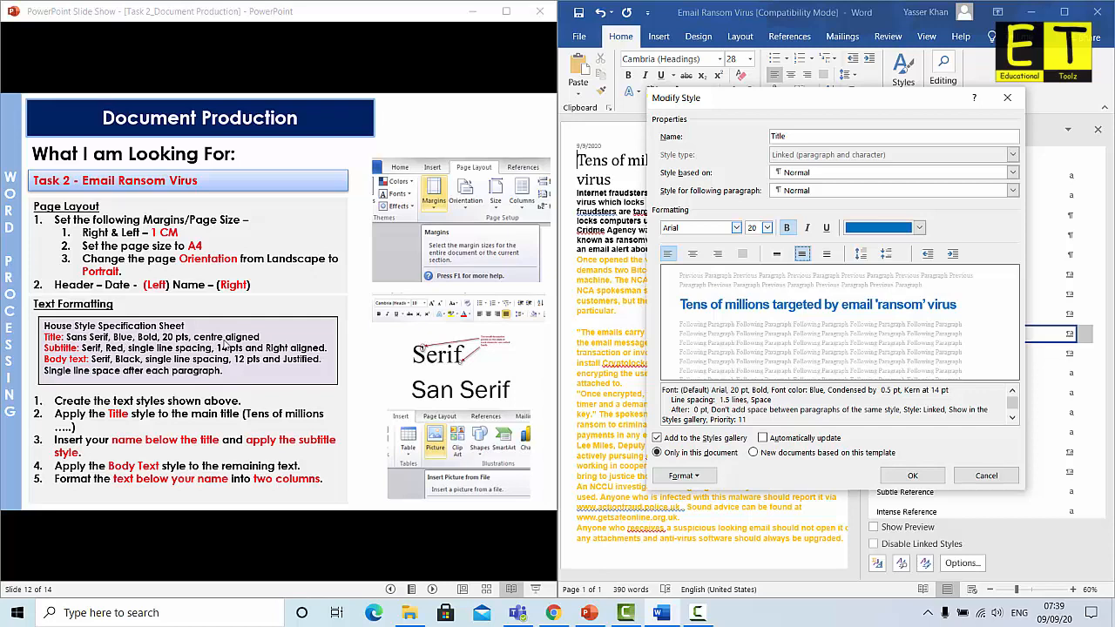
click(693, 255)
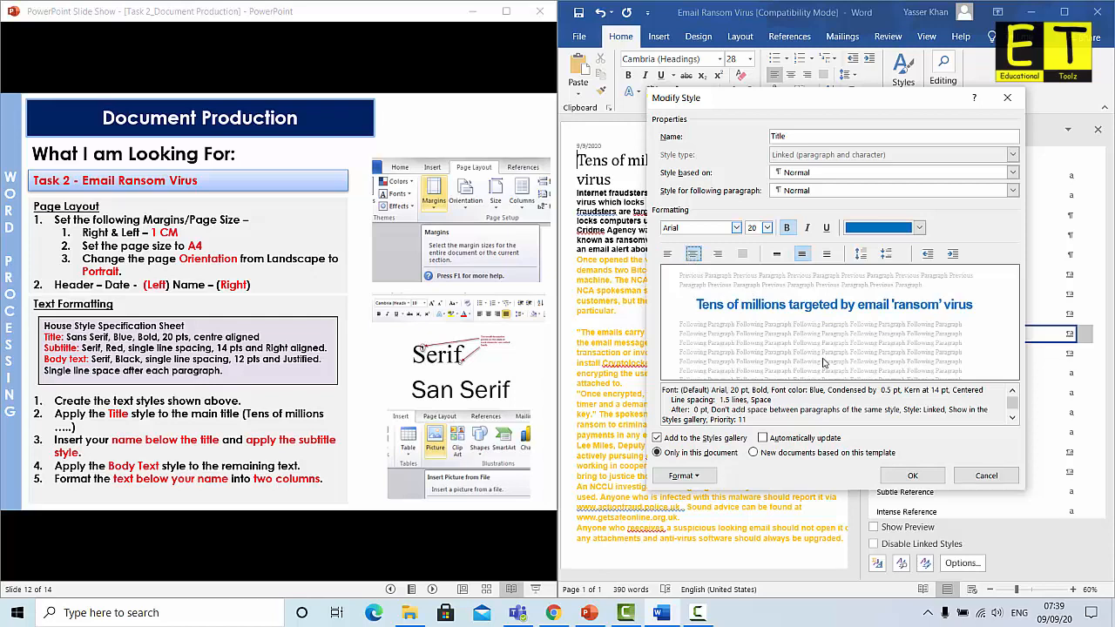
click(910, 477)
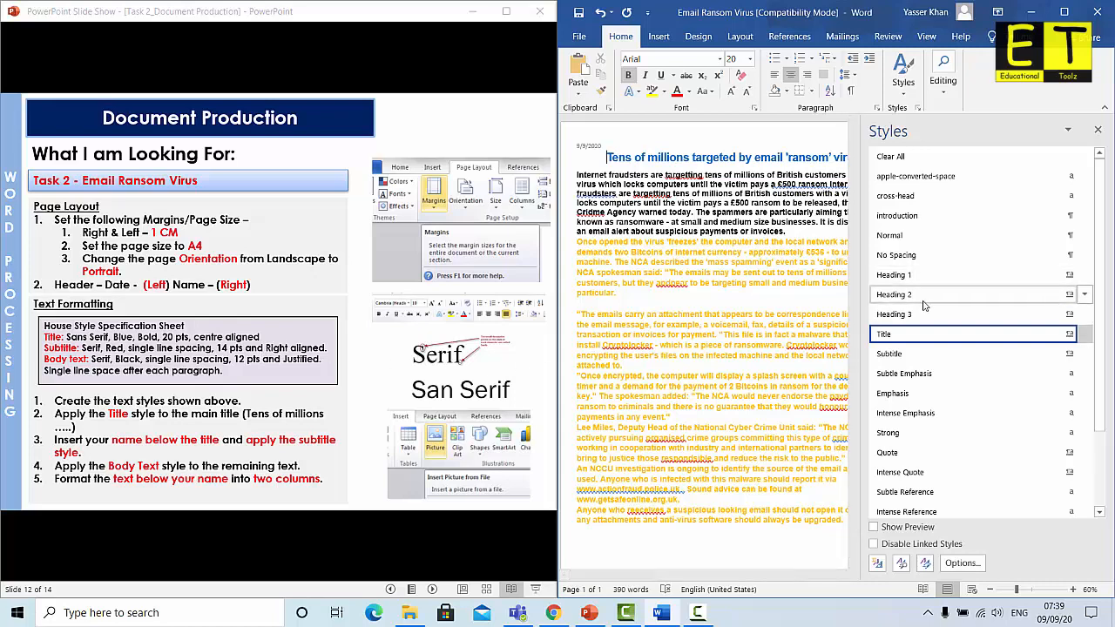
Apply Subtitle to the headline line and open Modify for the Subtitle style
click(898, 354)
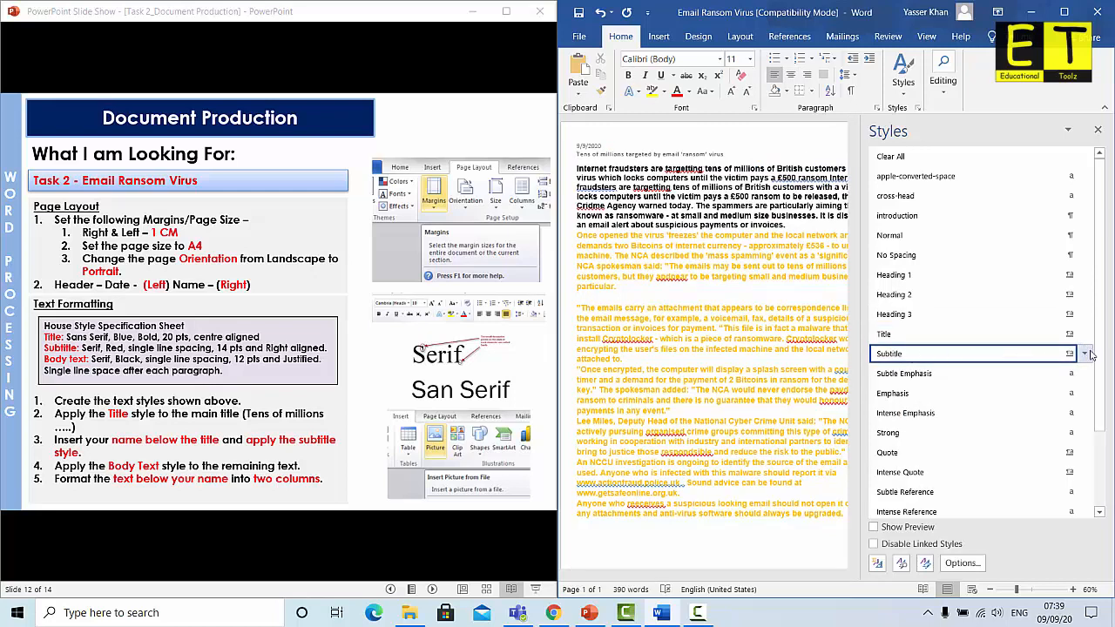
click(1085, 355)
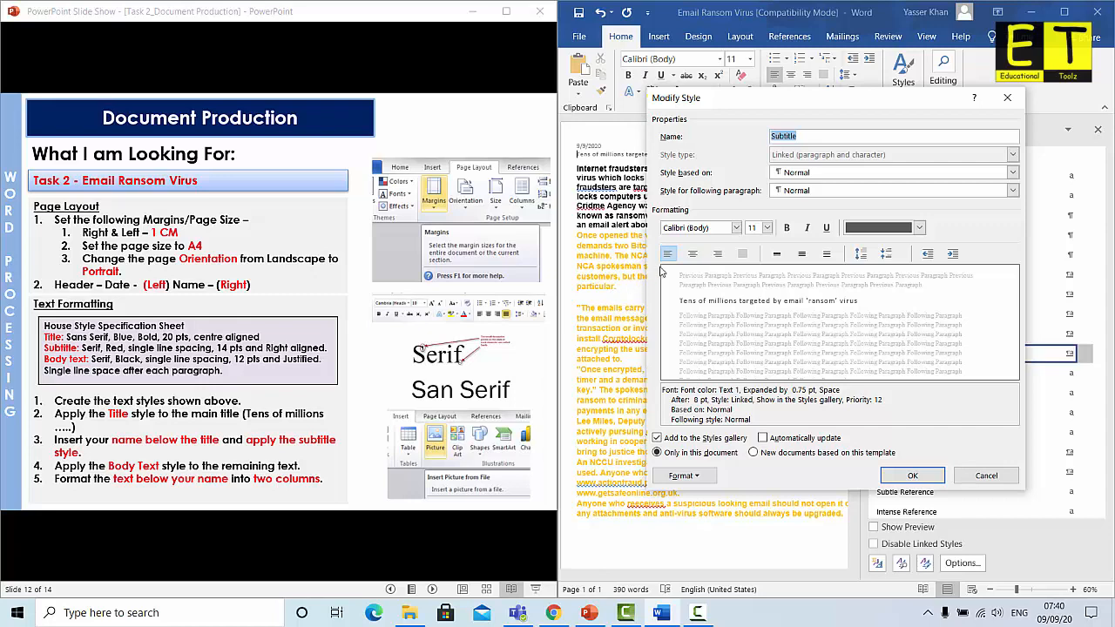
Give the Subtitle style Times New Roman in Red, settling on single line spacing
click(736, 227)
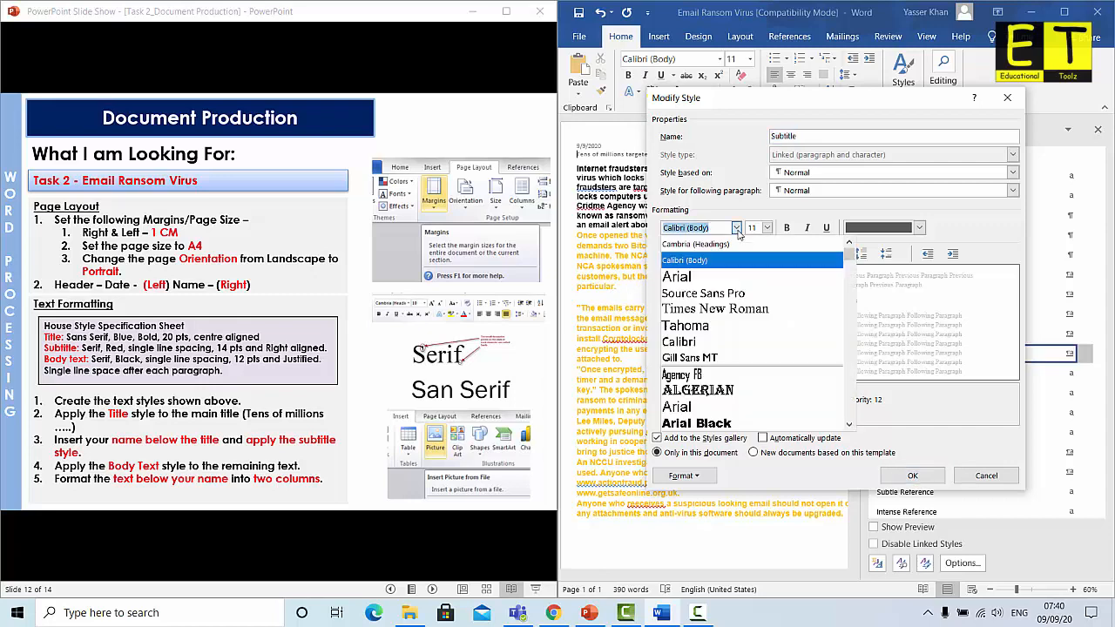
click(707, 310)
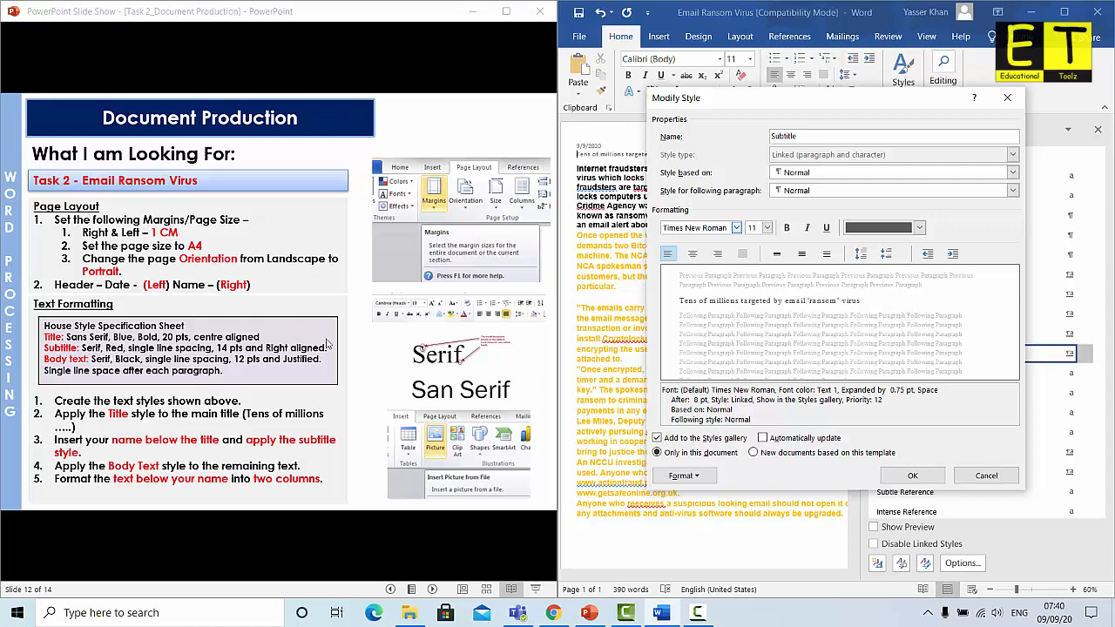
click(919, 227)
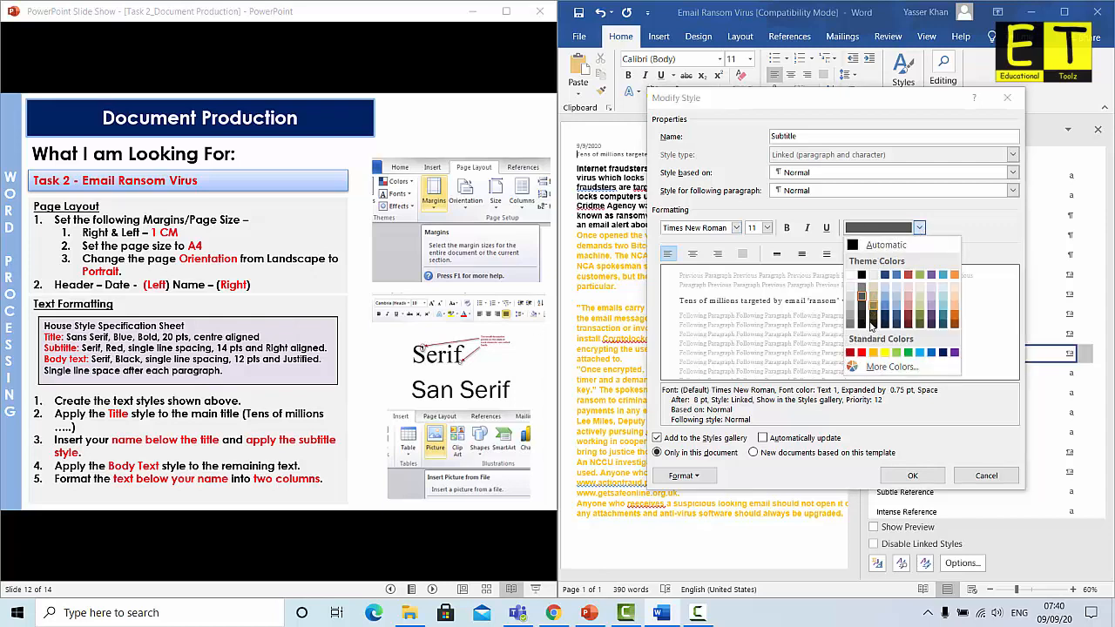
click(861, 353)
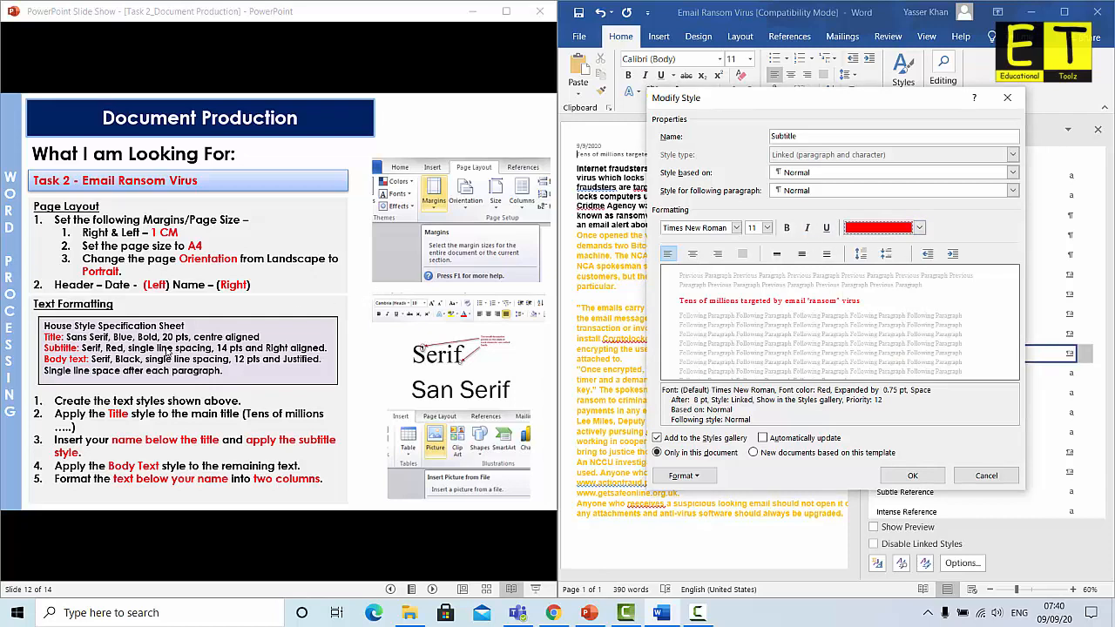
click(829, 254)
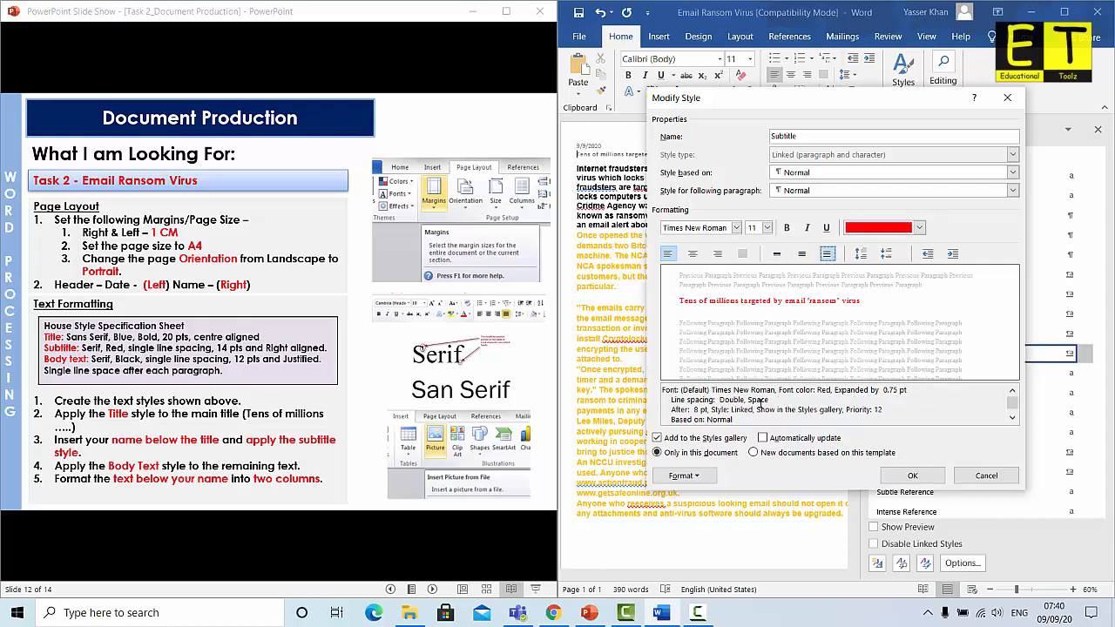
drag(769, 400, 717, 400)
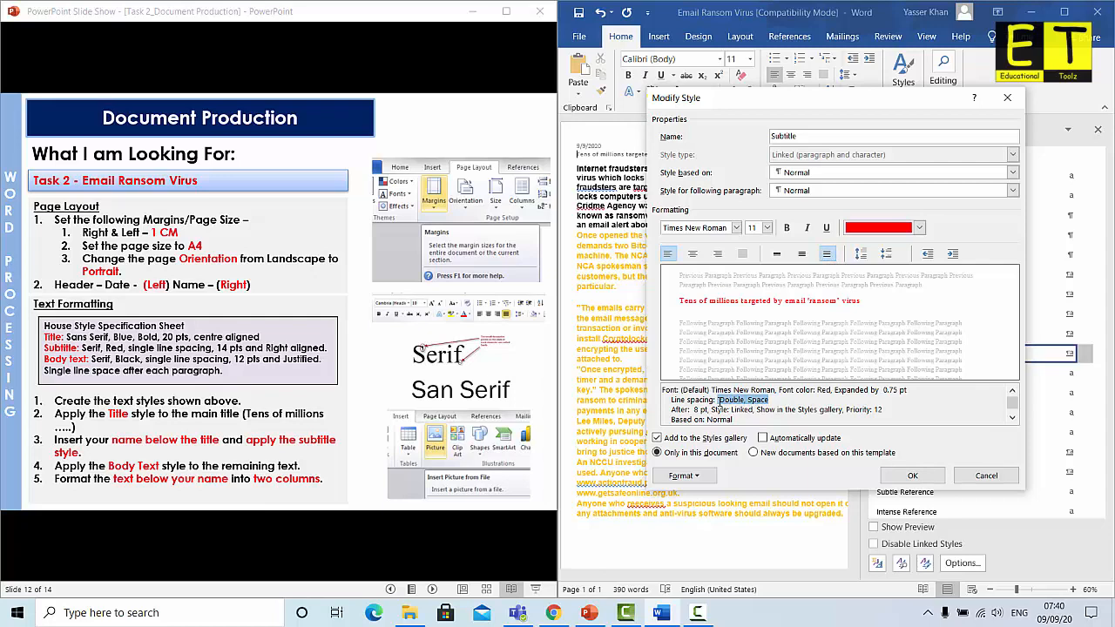
click(804, 253)
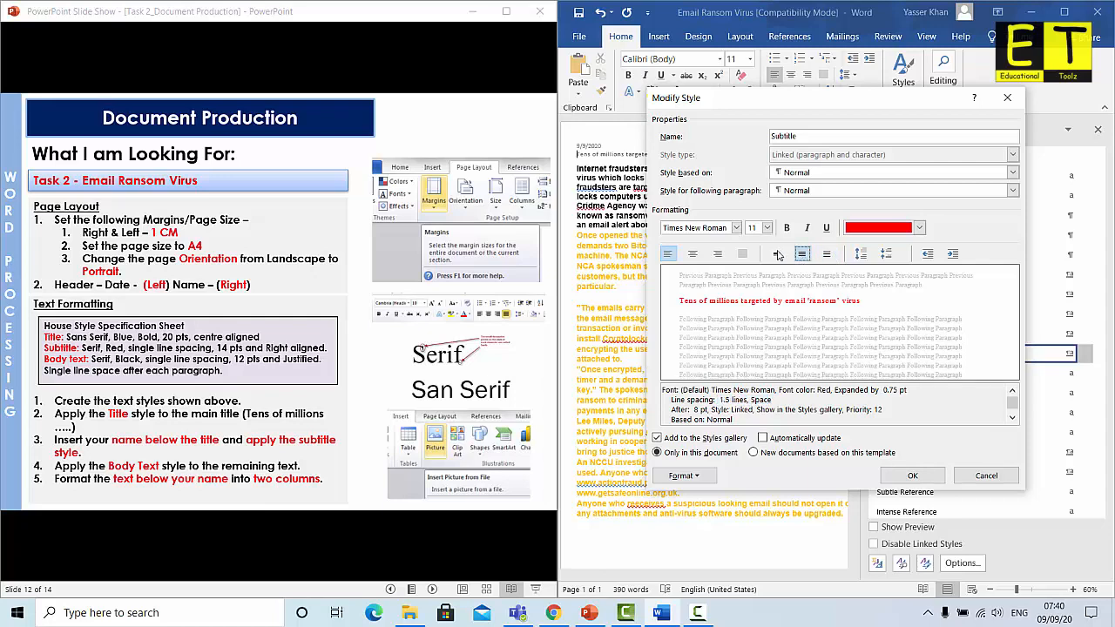
click(777, 253)
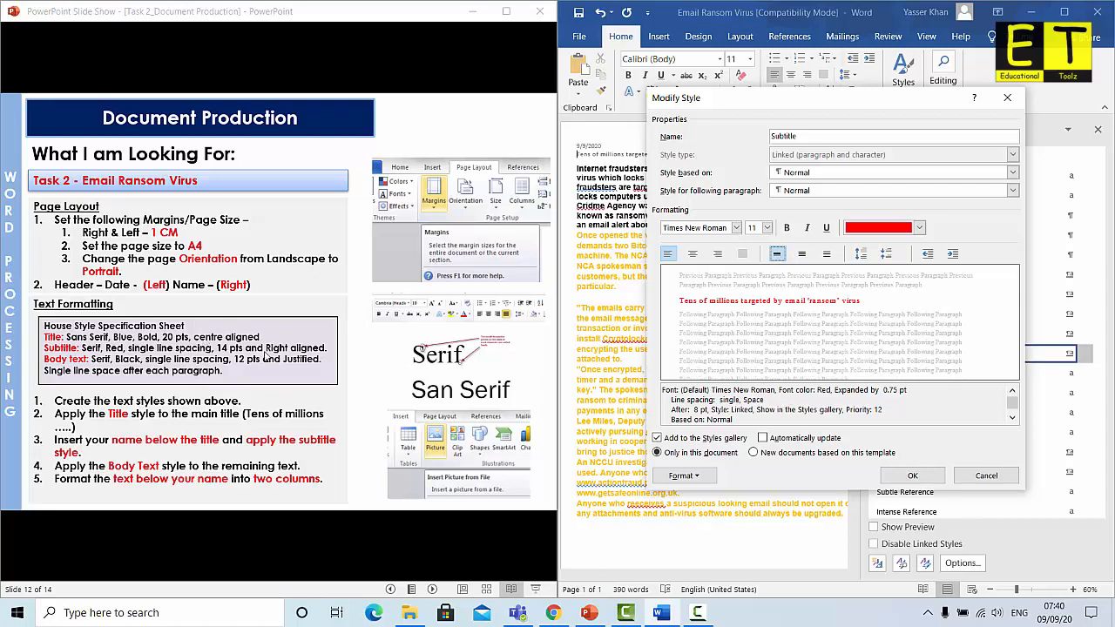
Set the Subtitle style to 14 pt, right-aligned, not bold, and save it
click(766, 227)
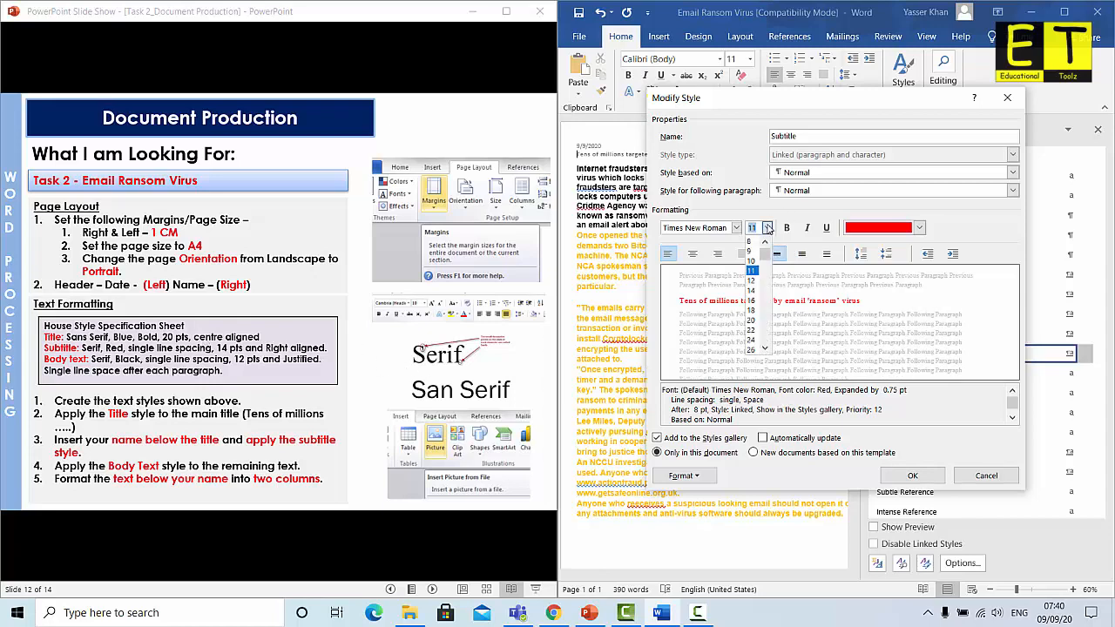
click(752, 290)
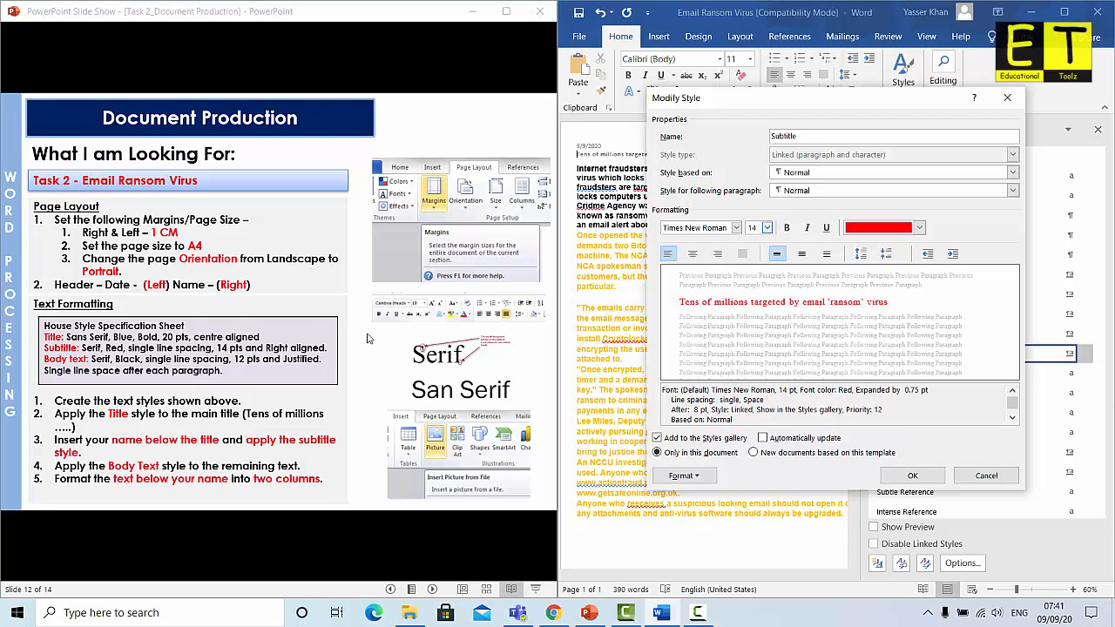
click(718, 253)
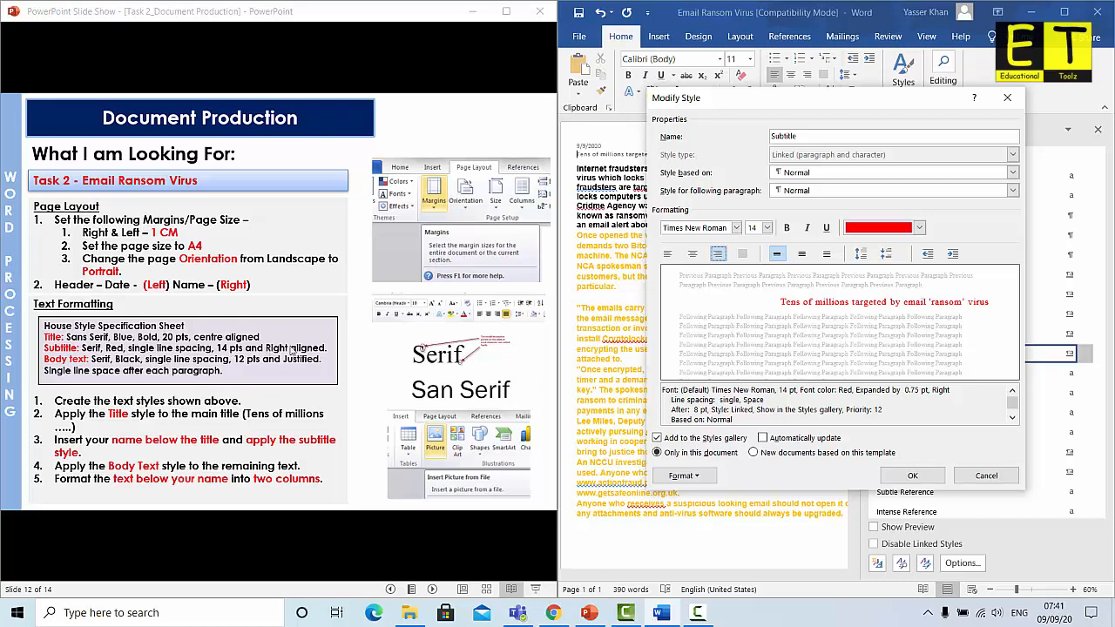
click(786, 228)
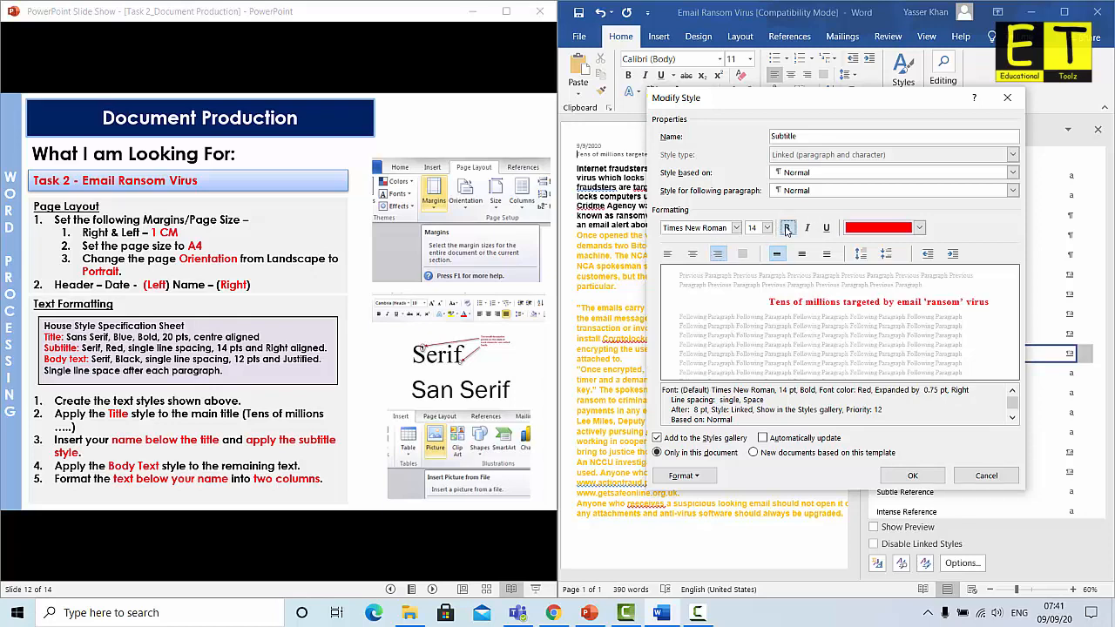
click(787, 228)
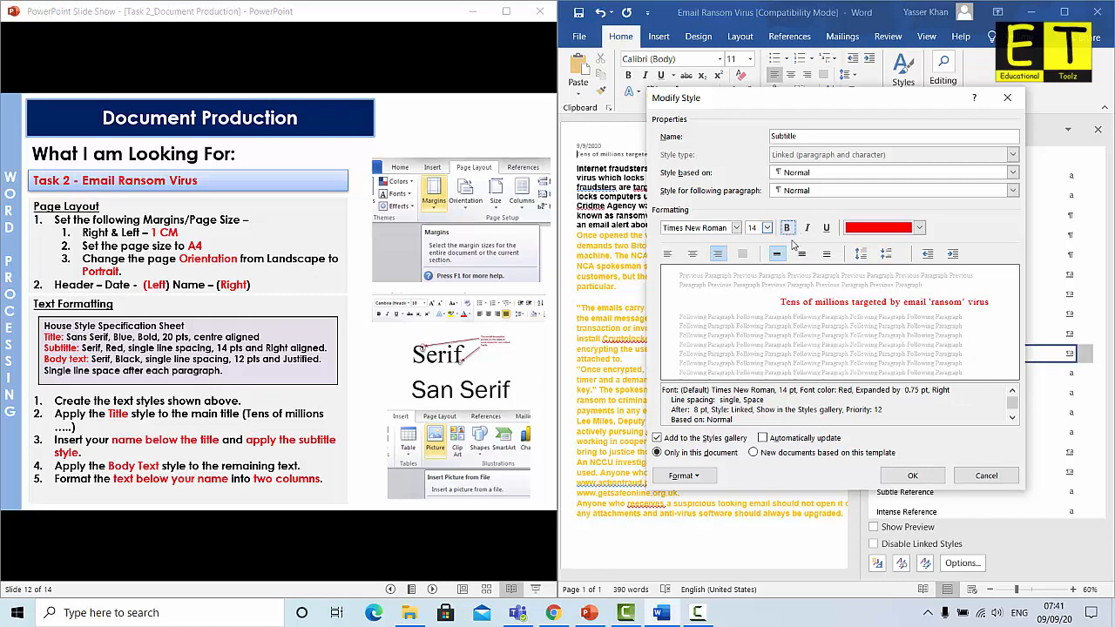
click(912, 477)
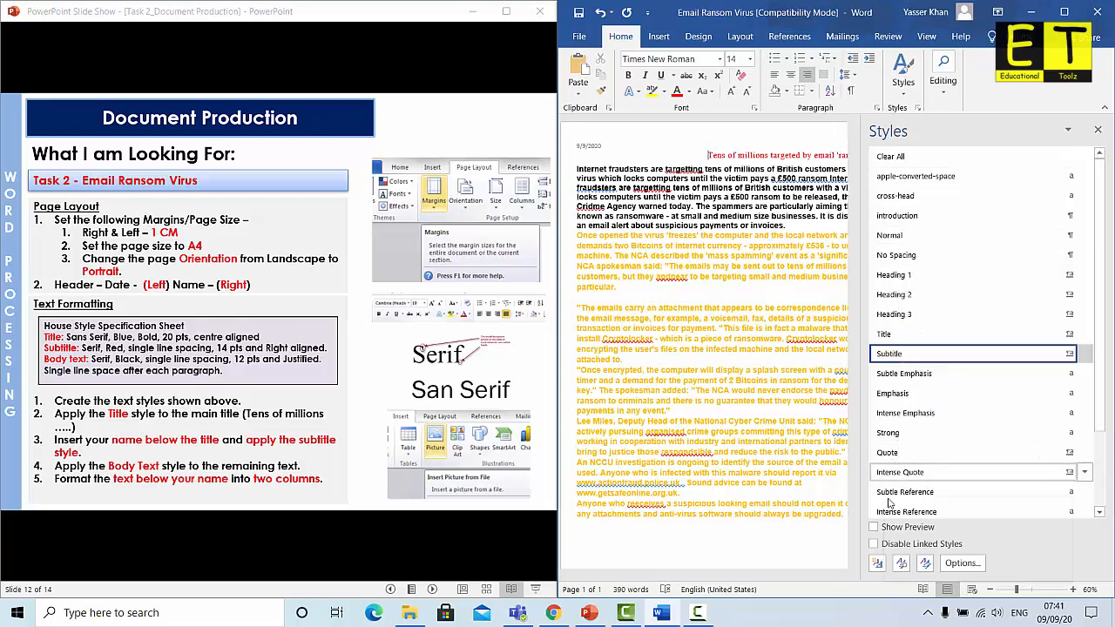
Create a new style named 'Body text' with black, 12 pt, justified text
click(878, 565)
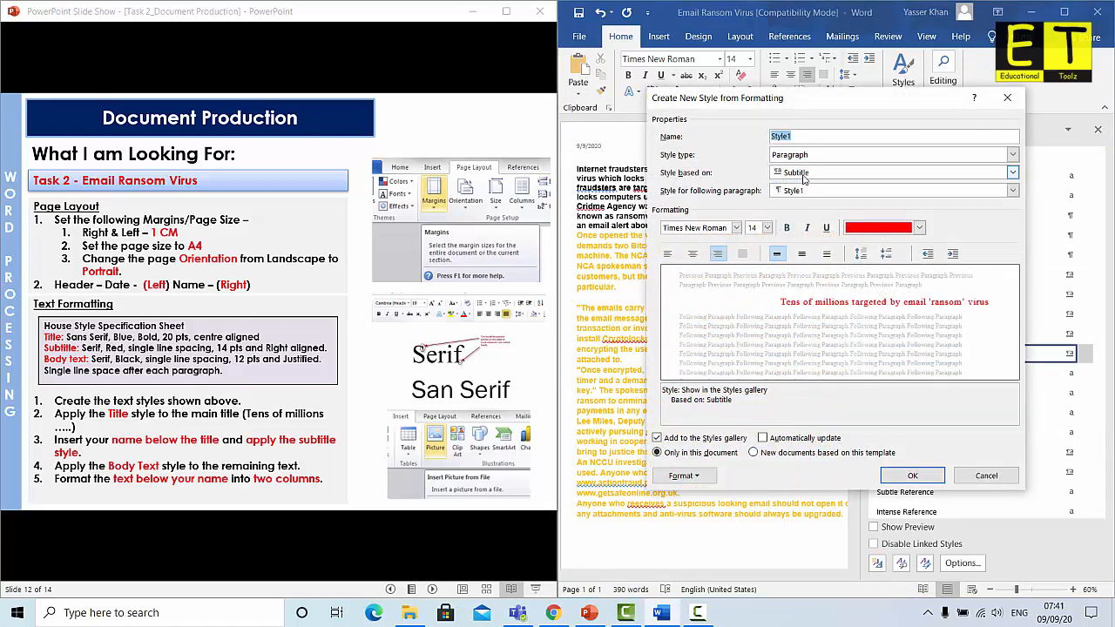
text(Body text)
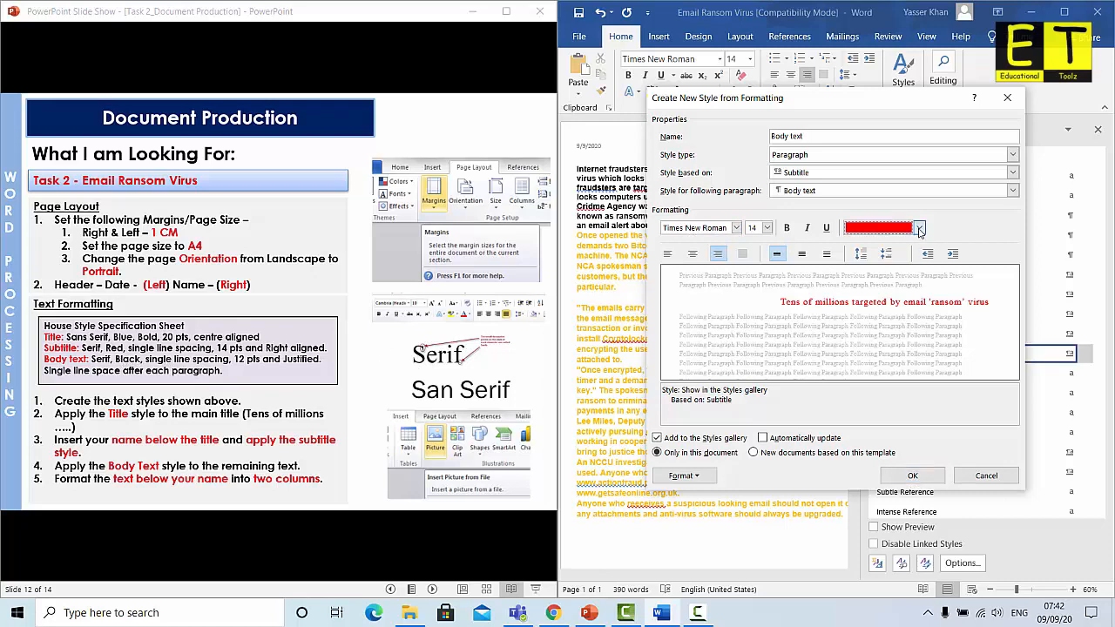
click(919, 228)
click(861, 275)
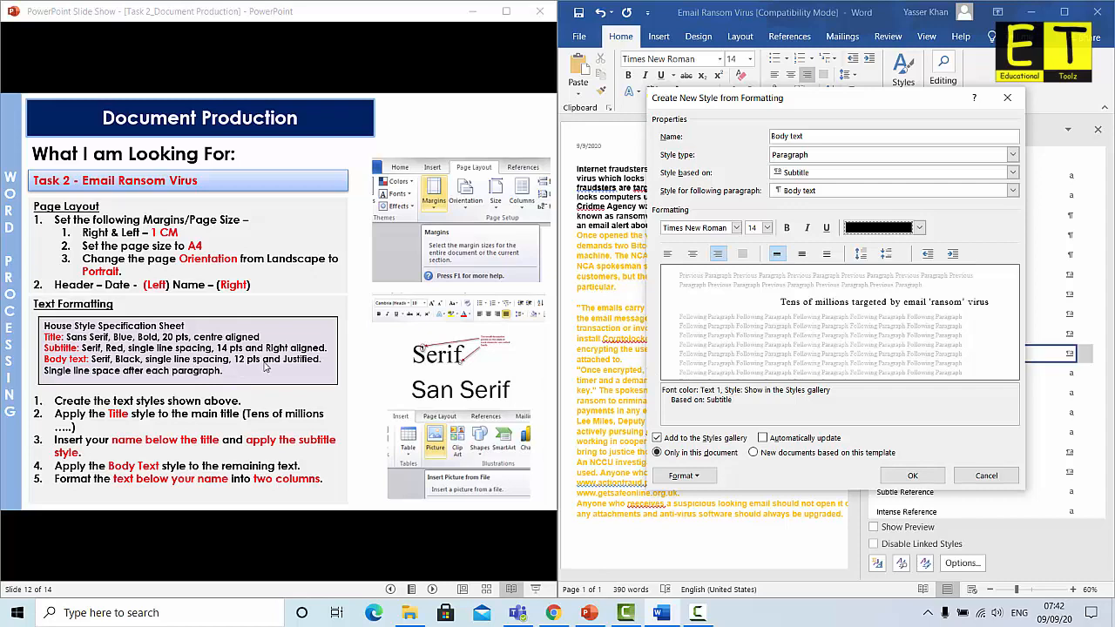
click(767, 227)
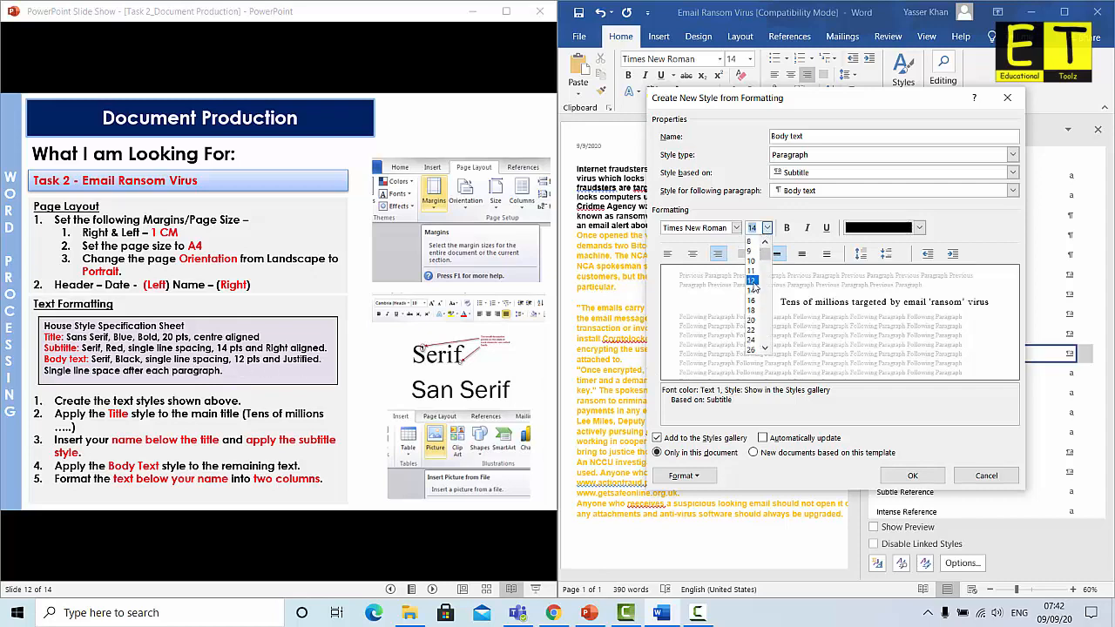
click(755, 288)
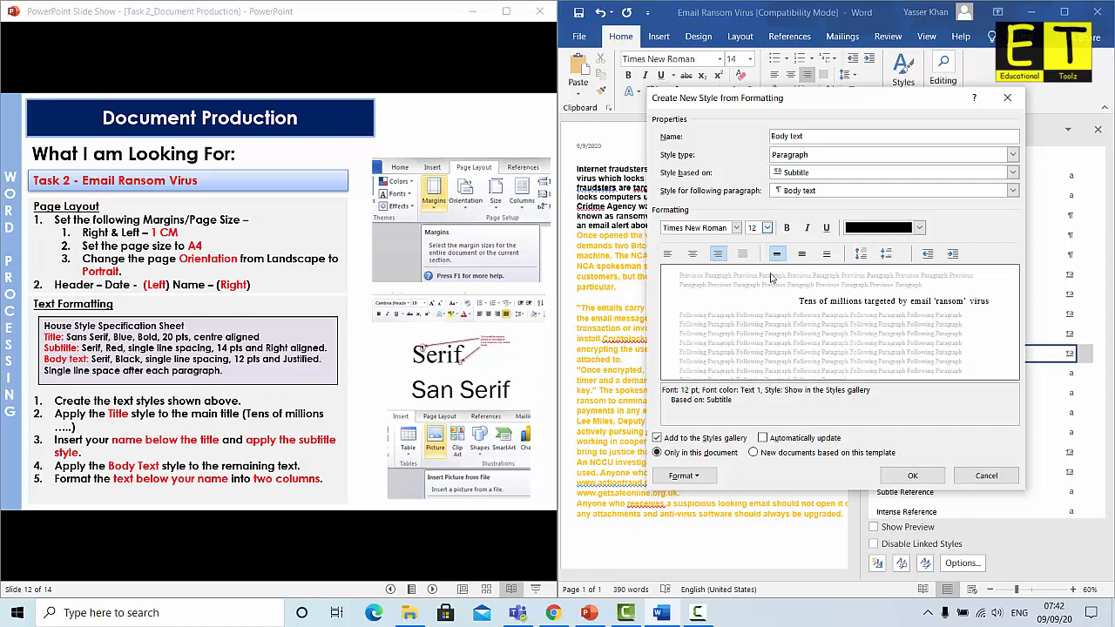
click(742, 253)
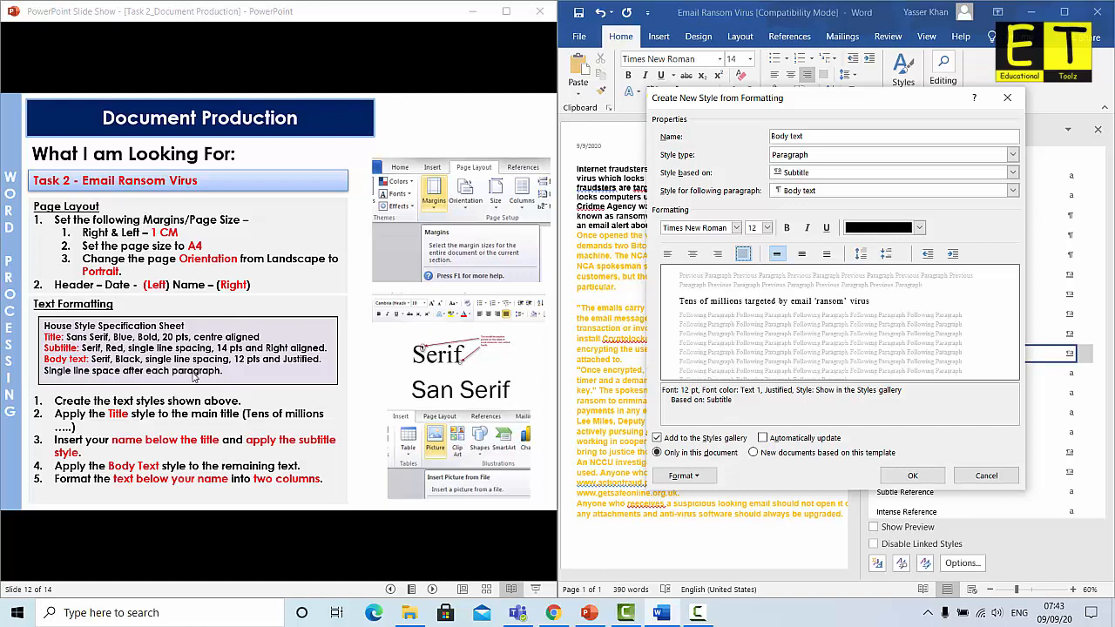
click(684, 476)
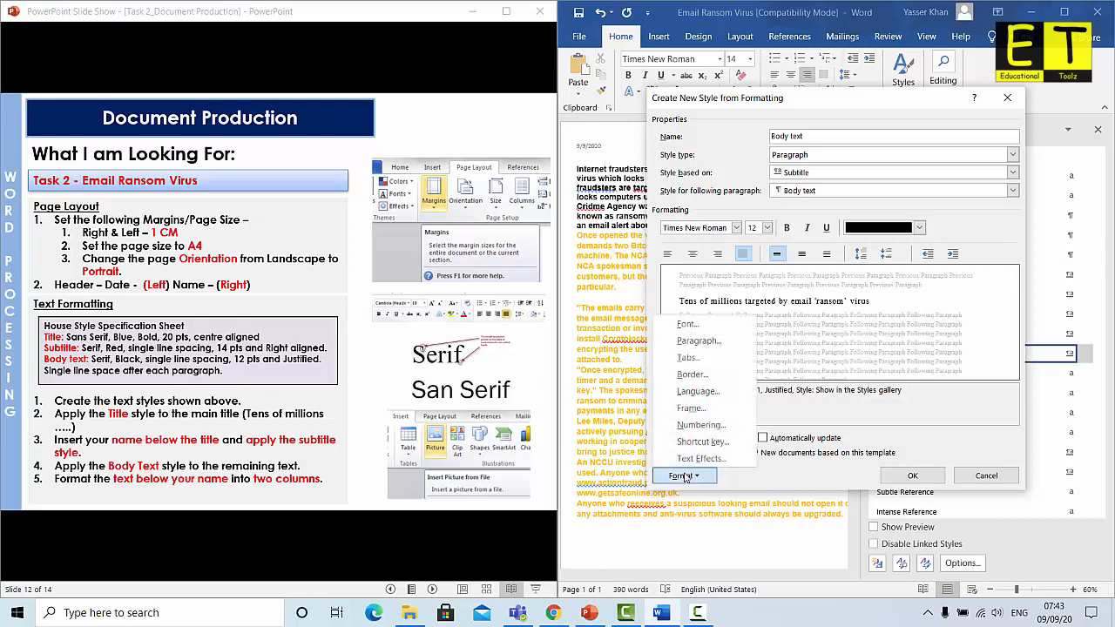
Set the Body text style's line spacing to Single, after briefly trying Double, and confirm
click(697, 340)
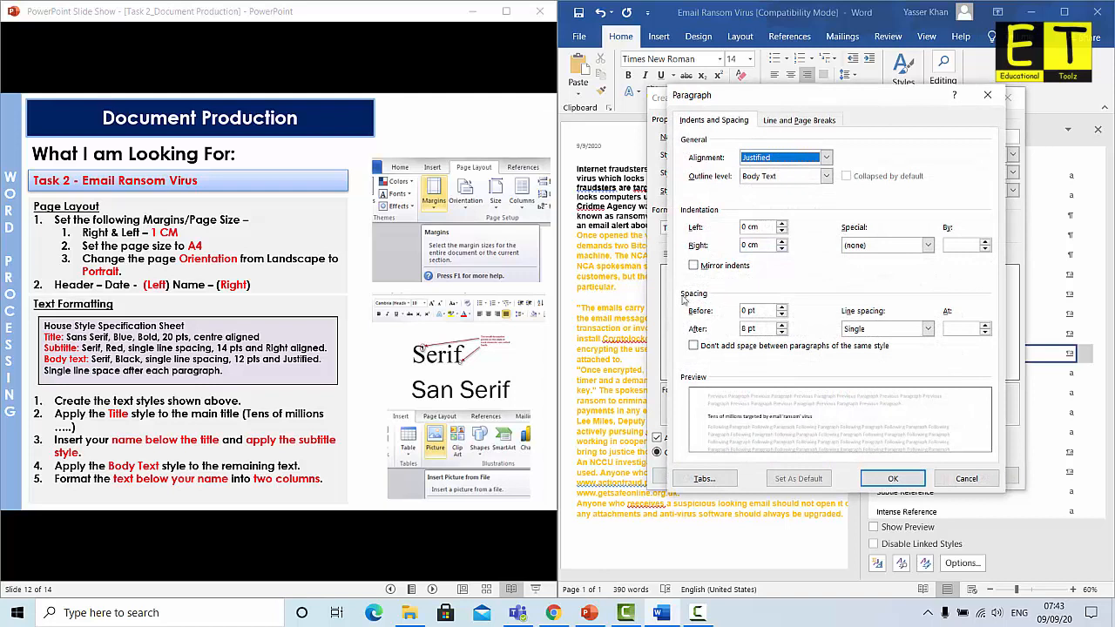
click(928, 328)
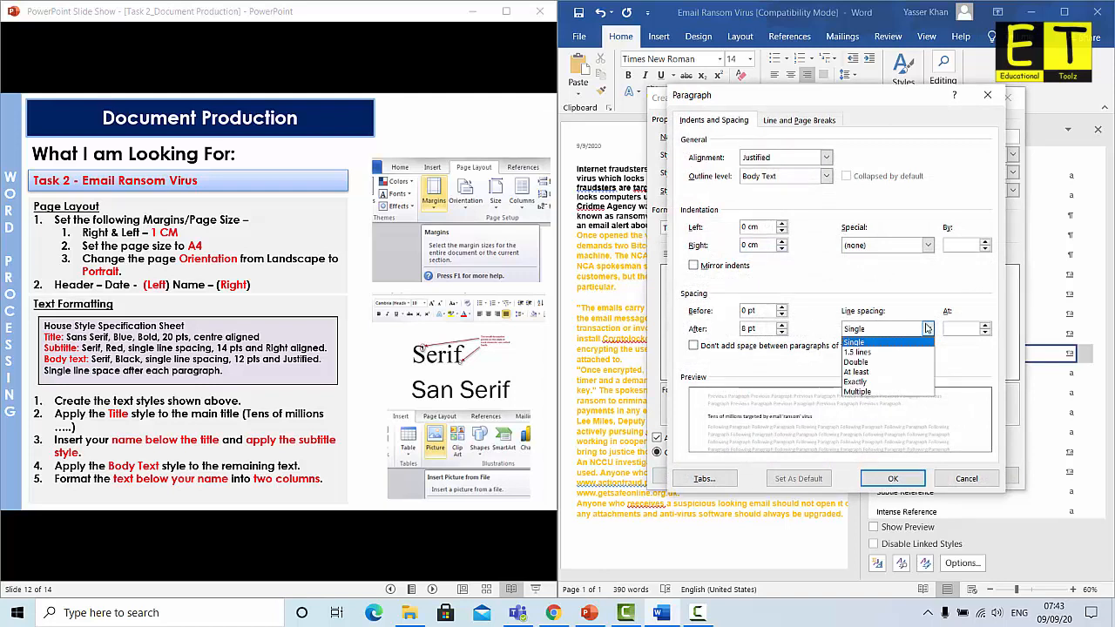
click(871, 342)
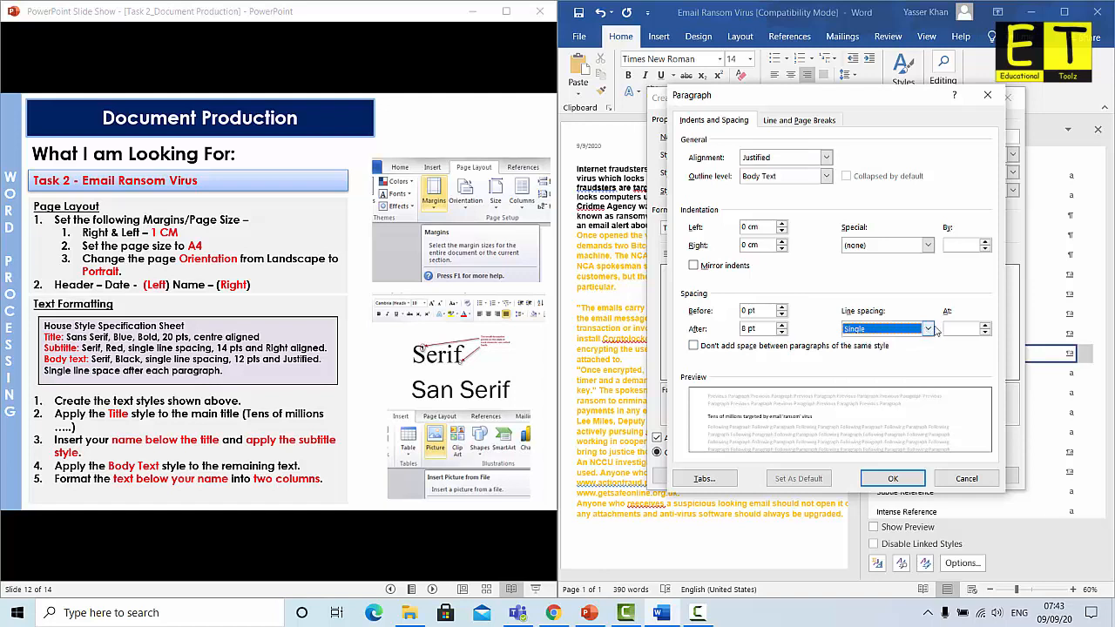
click(929, 329)
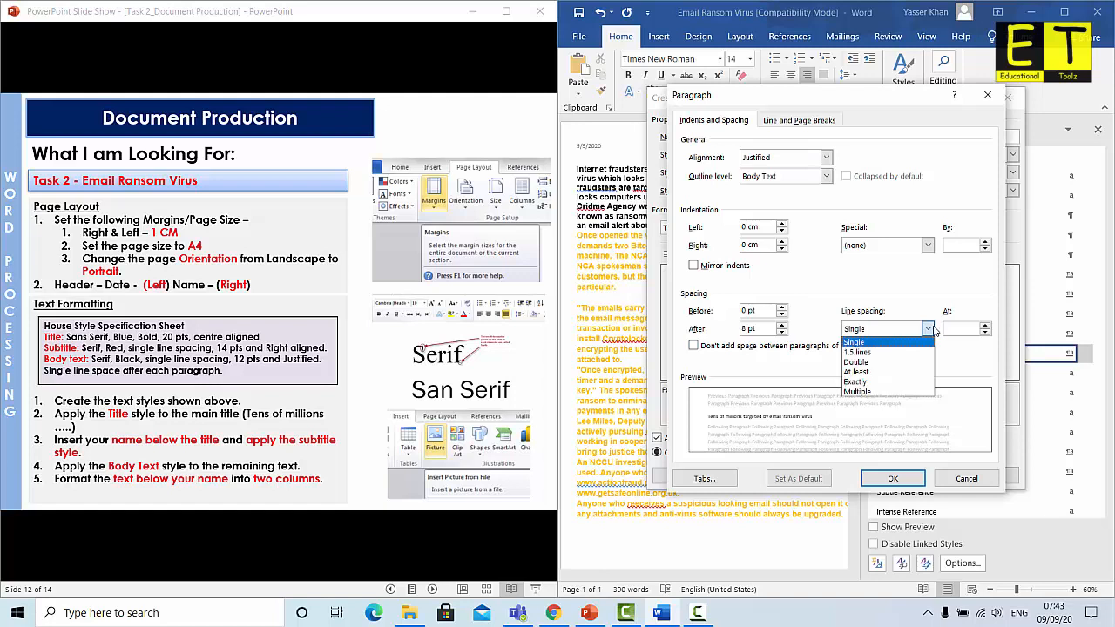
click(877, 362)
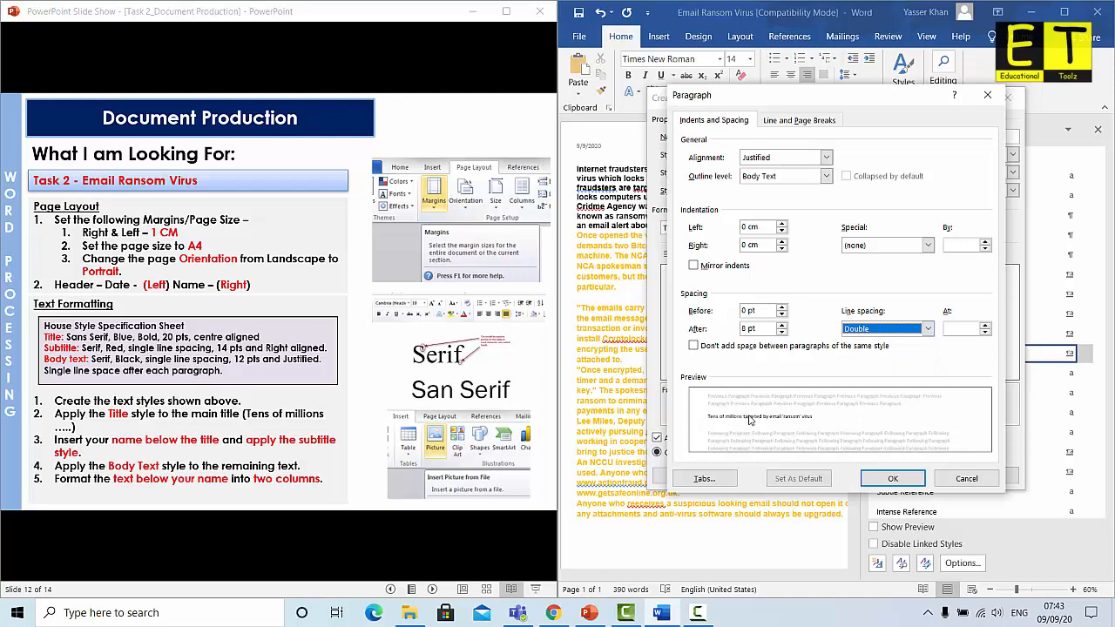
click(880, 334)
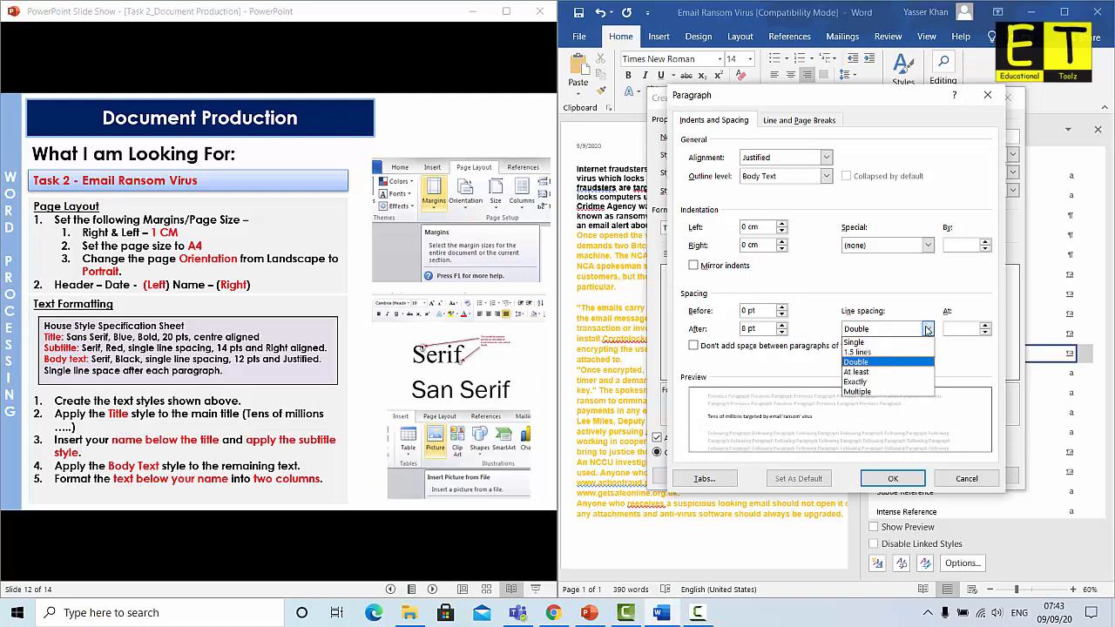
click(882, 343)
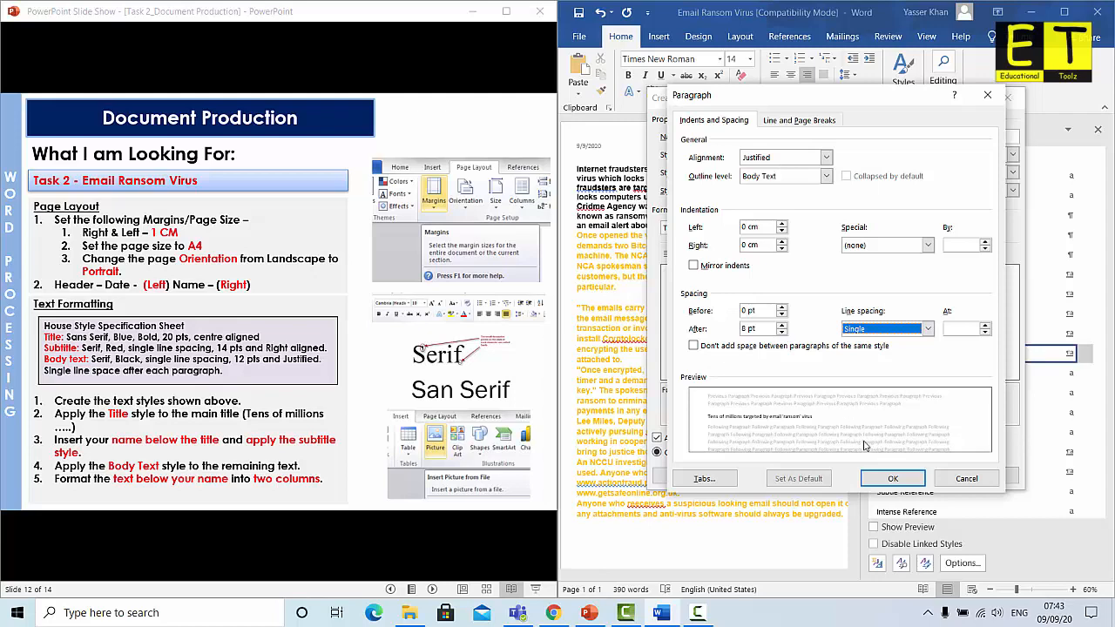
click(895, 479)
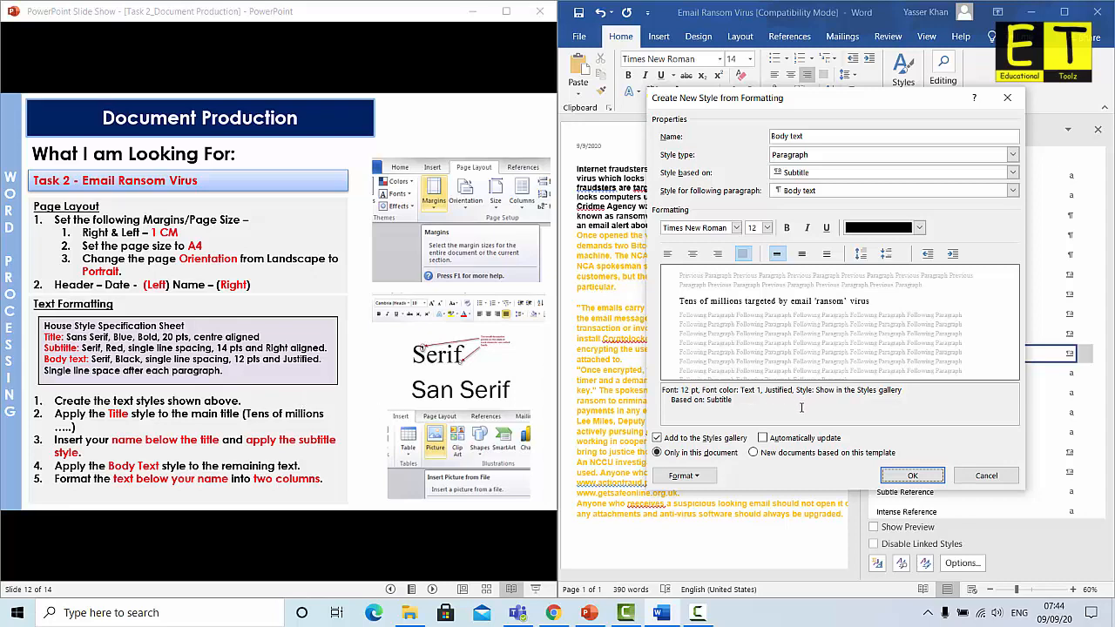
Save the Body text style: 12 pt, Text 1 colour, justified, based on Subtitle
click(925, 479)
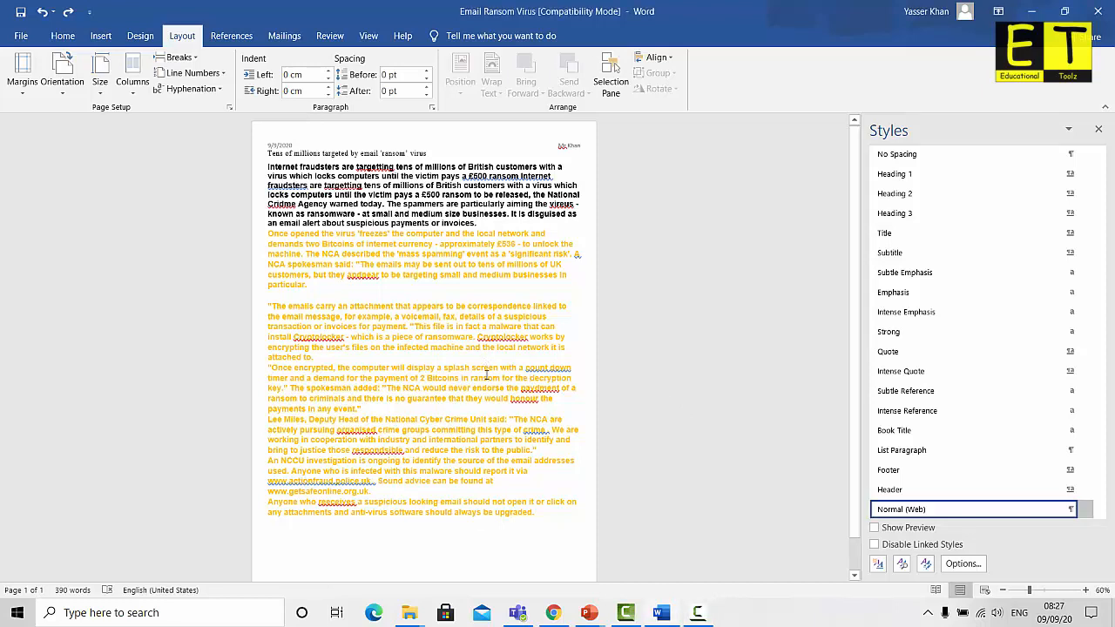
Clear all formatting from the whole document, then select the title line
key(ctrl+a)
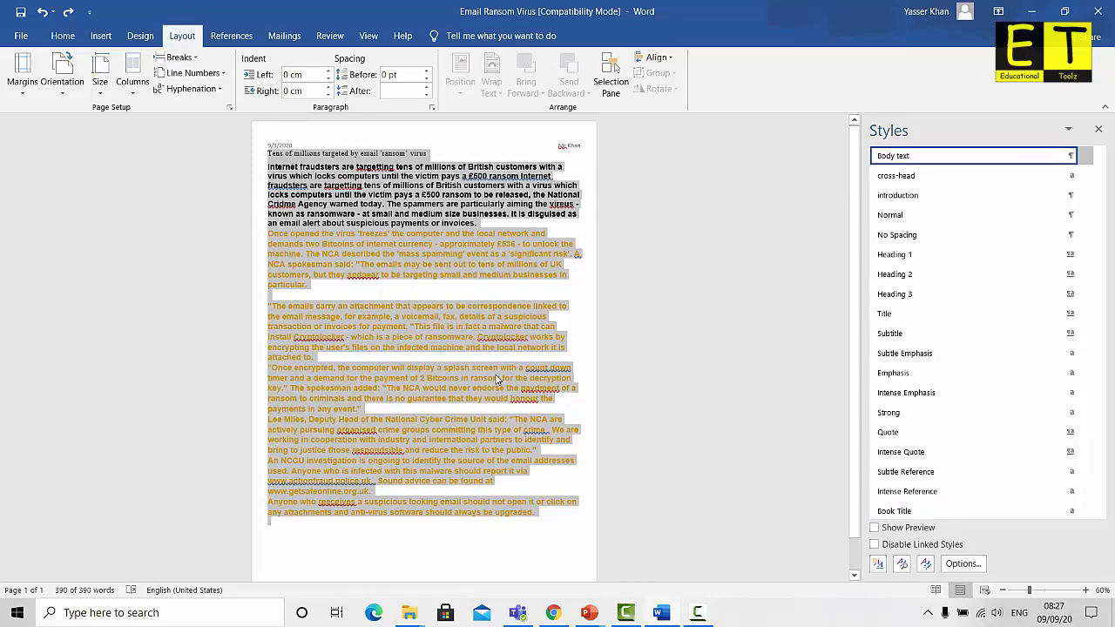
scroll(931, 302, up, 1)
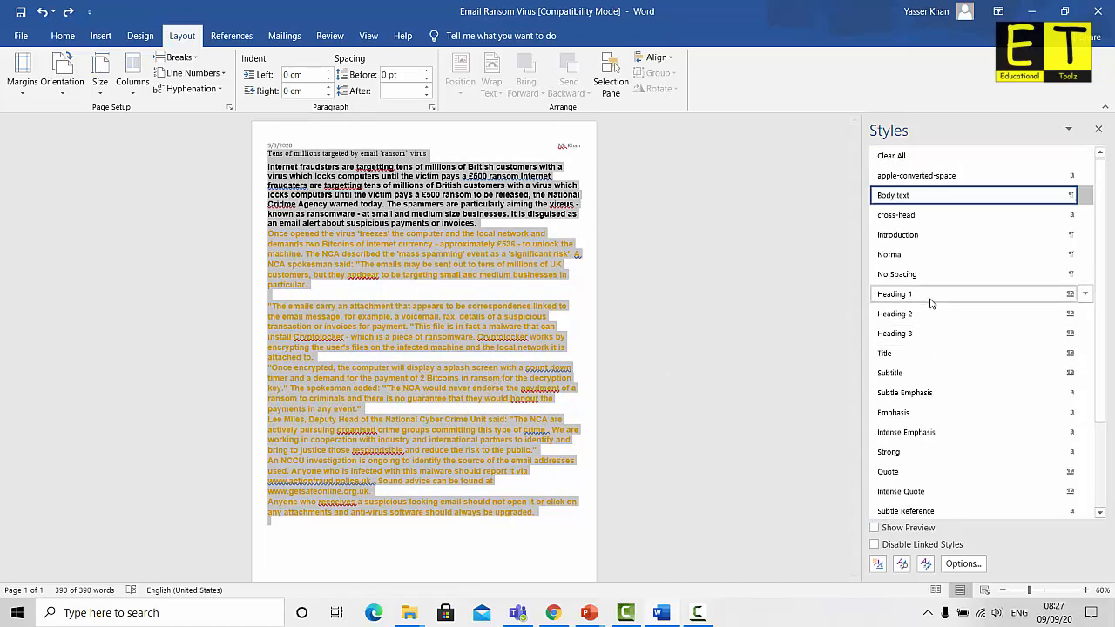
click(895, 156)
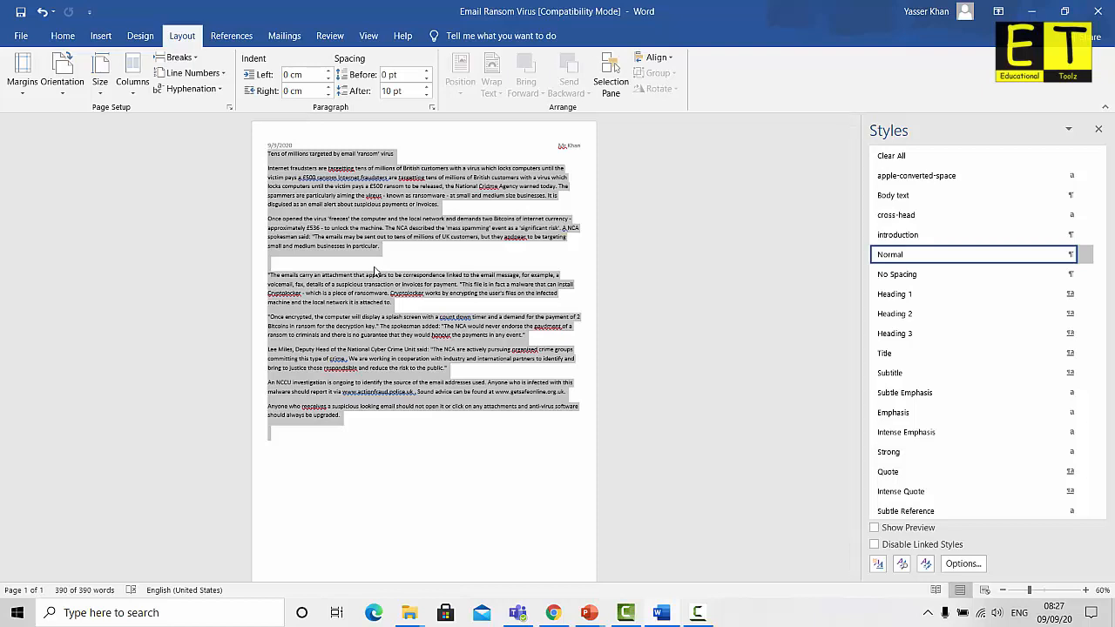
click(377, 273)
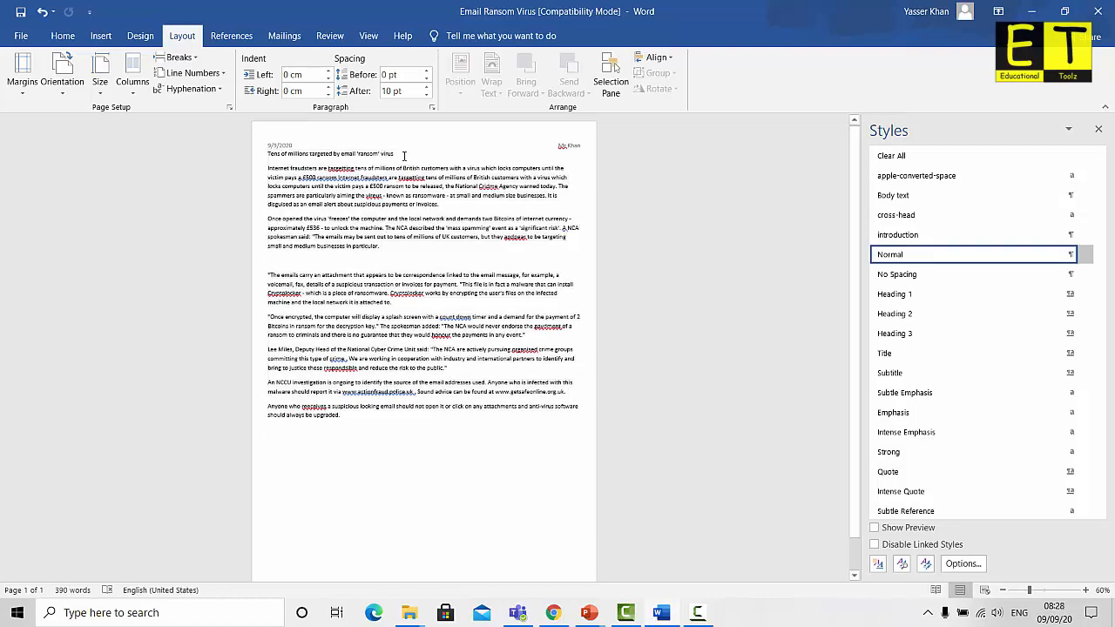
drag(394, 153, 267, 155)
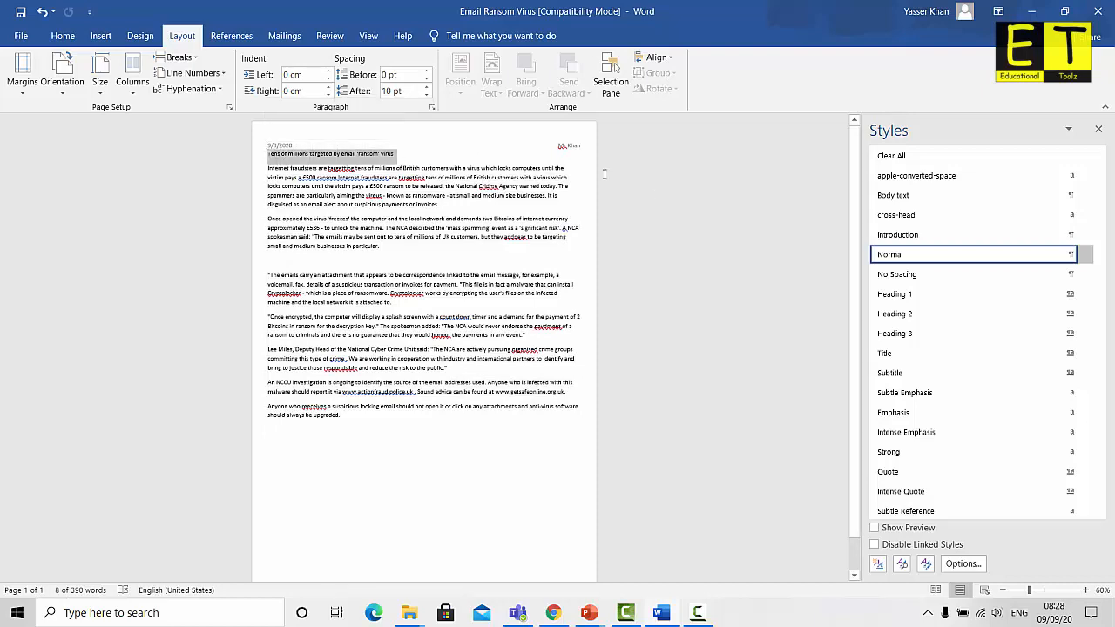
Apply the Title style to the heading and type the author's name on a new line below
click(888, 353)
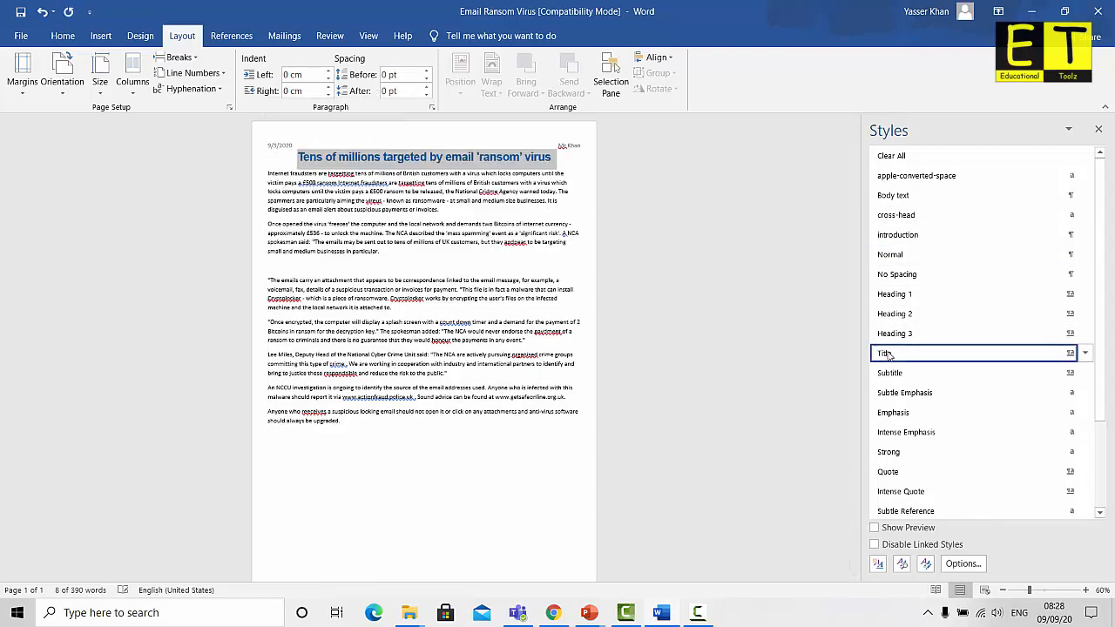
click(558, 160)
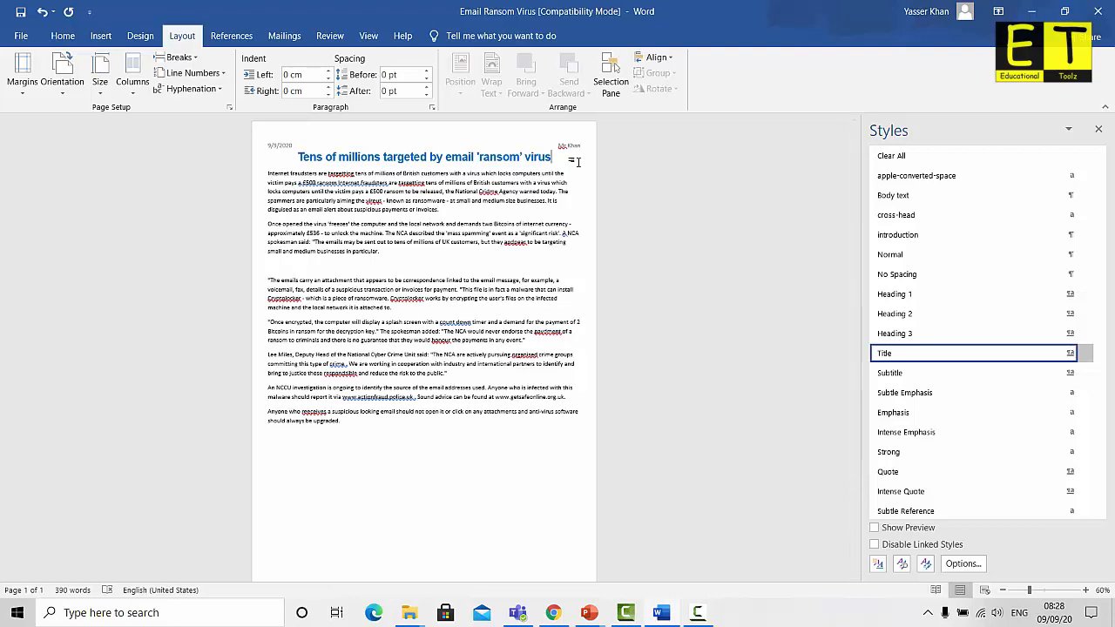
key(Return)
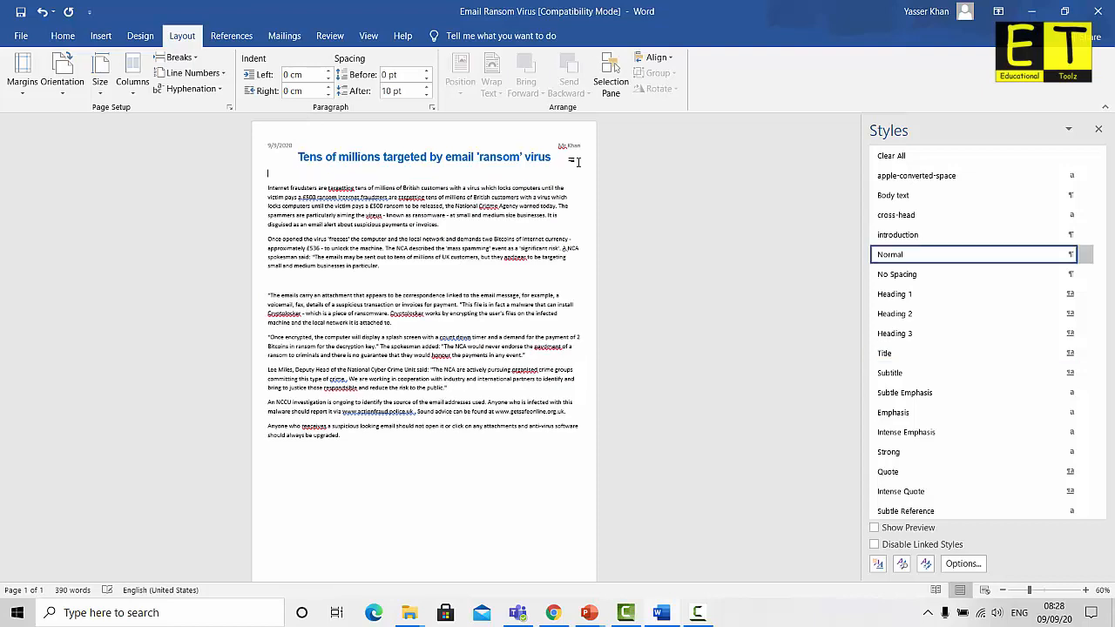
Give the author name the Subtitle style, then select the article body text
key(ctrl+shift+Left)
key(ctrl+shift+Left)
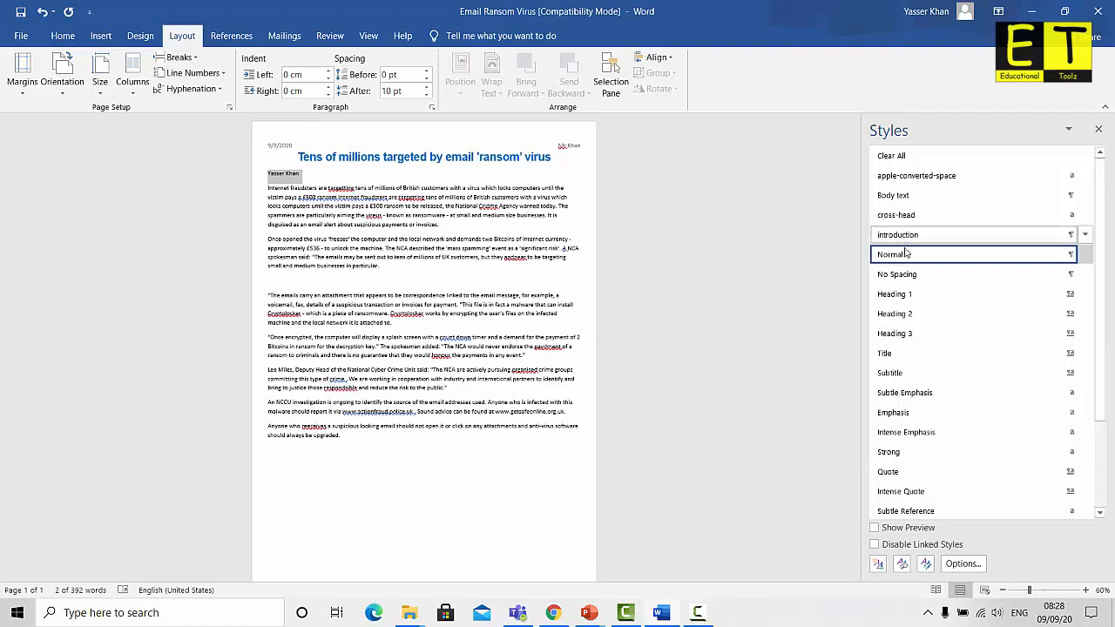
mouse_move(905, 305)
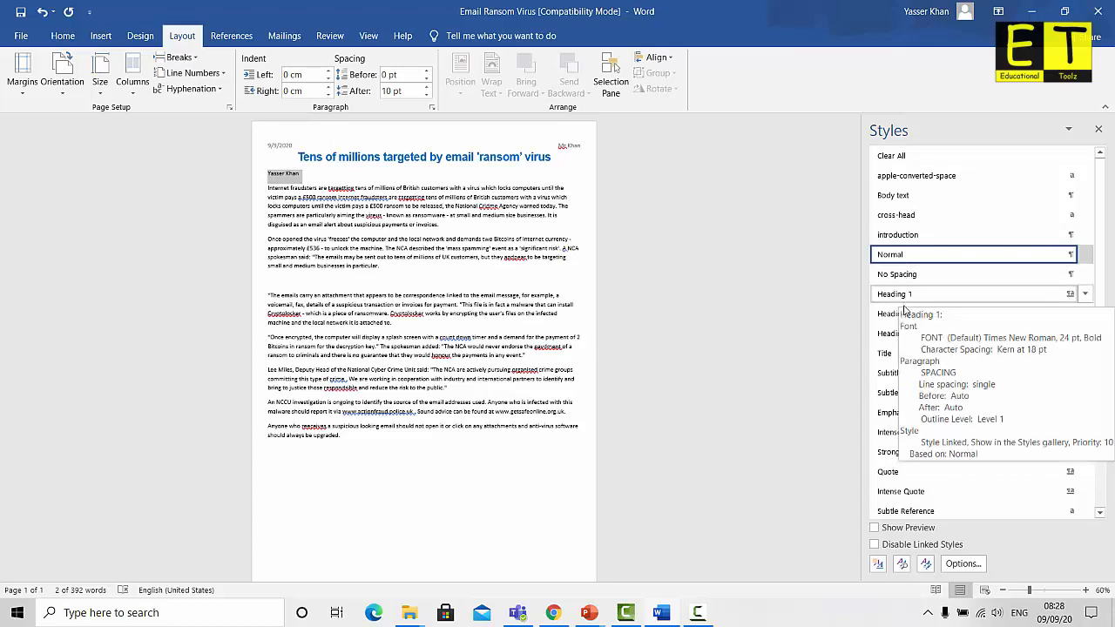
click(886, 373)
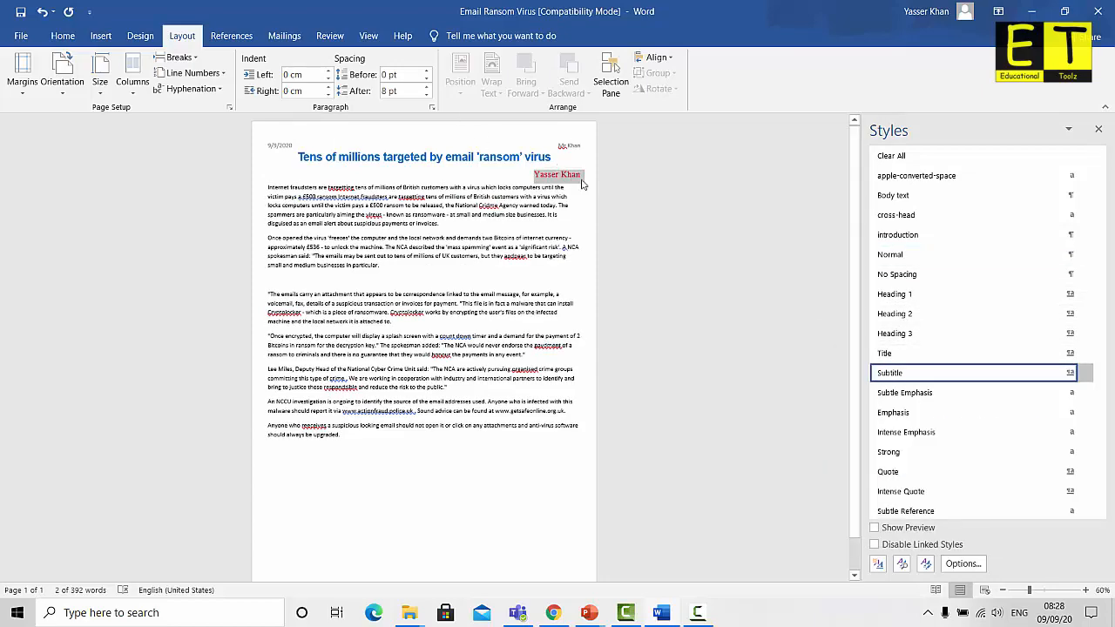
click(532, 188)
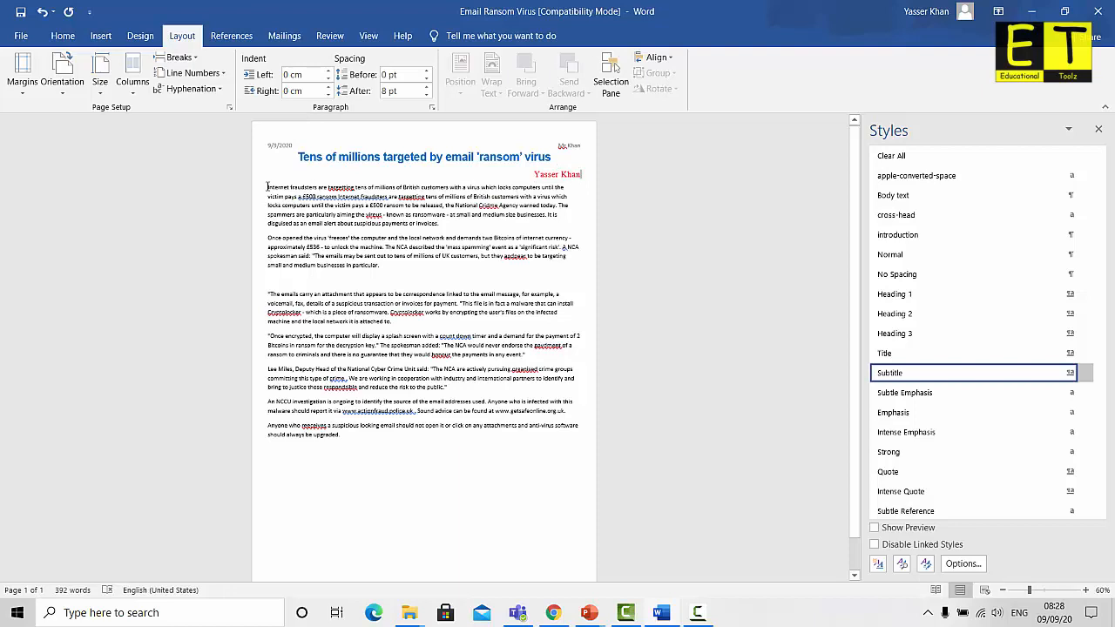
drag(267, 186, 344, 436)
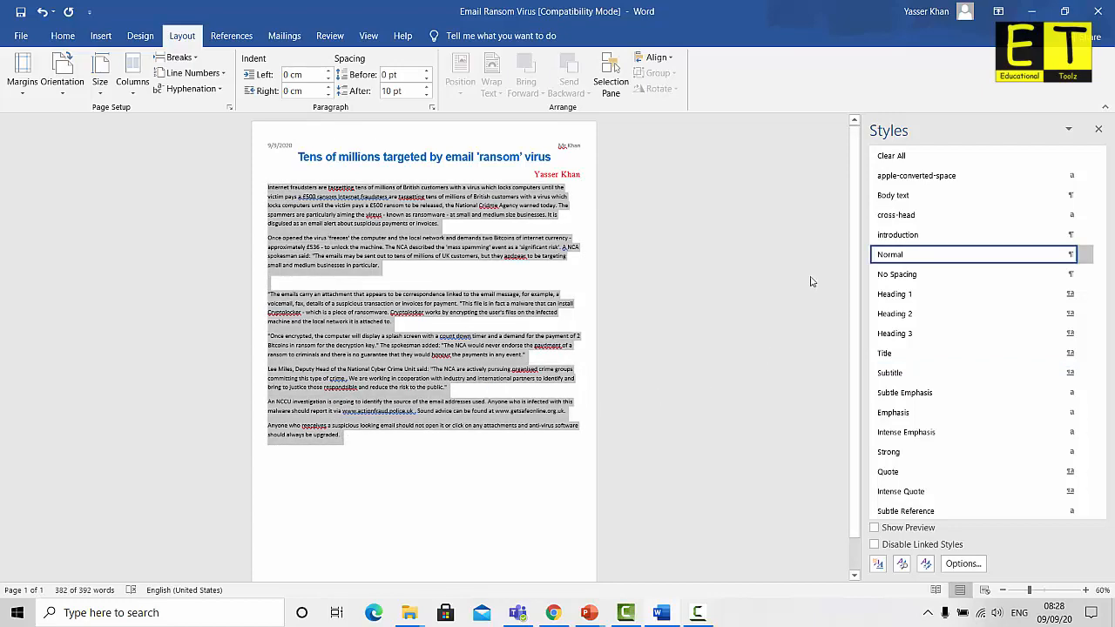
Apply the Body text style to the article body and reselect that text
click(890, 197)
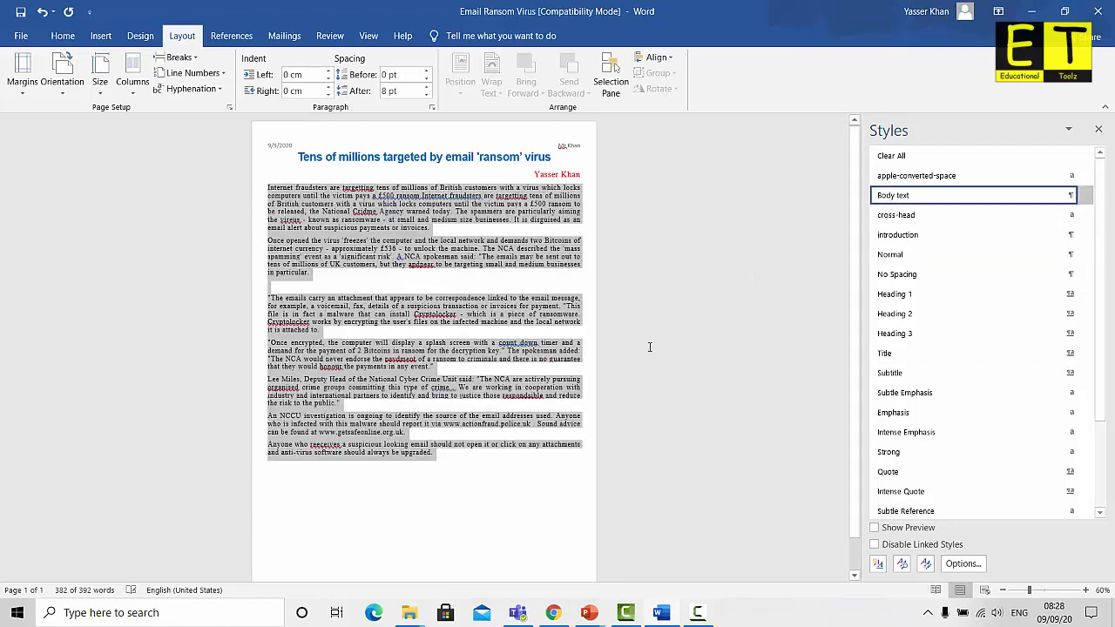
click(455, 468)
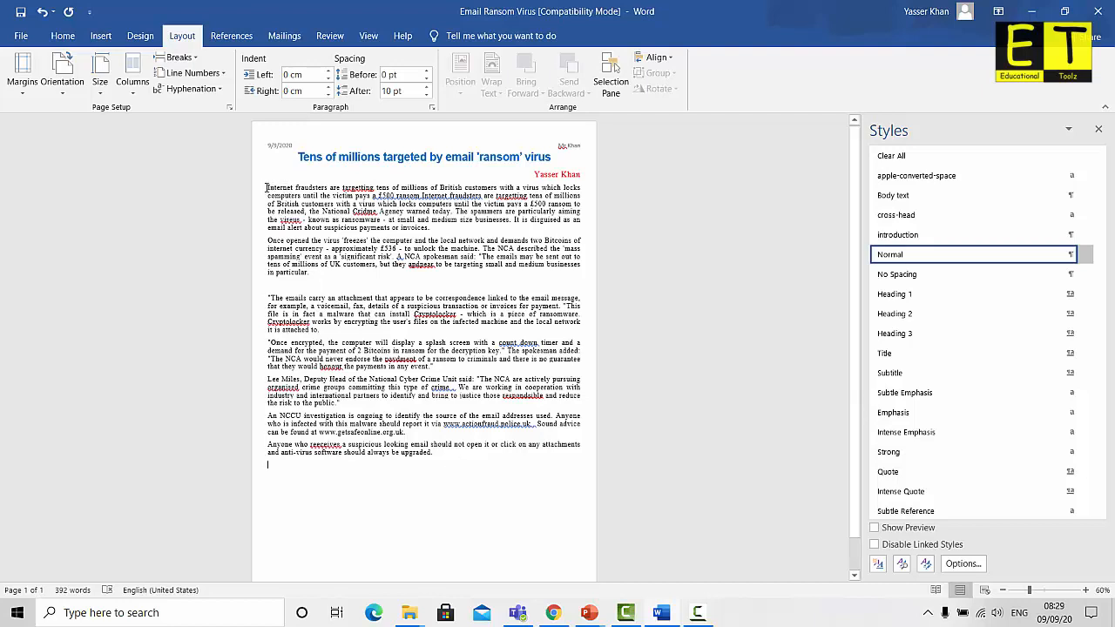
drag(284, 186, 440, 459)
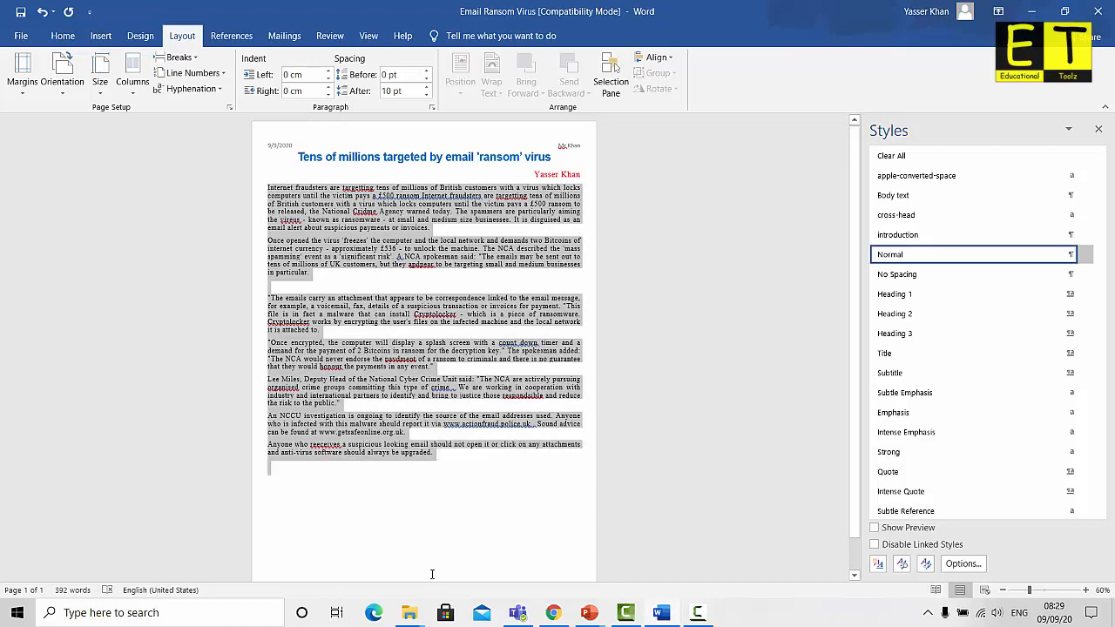
drag(432, 574, 433, 596)
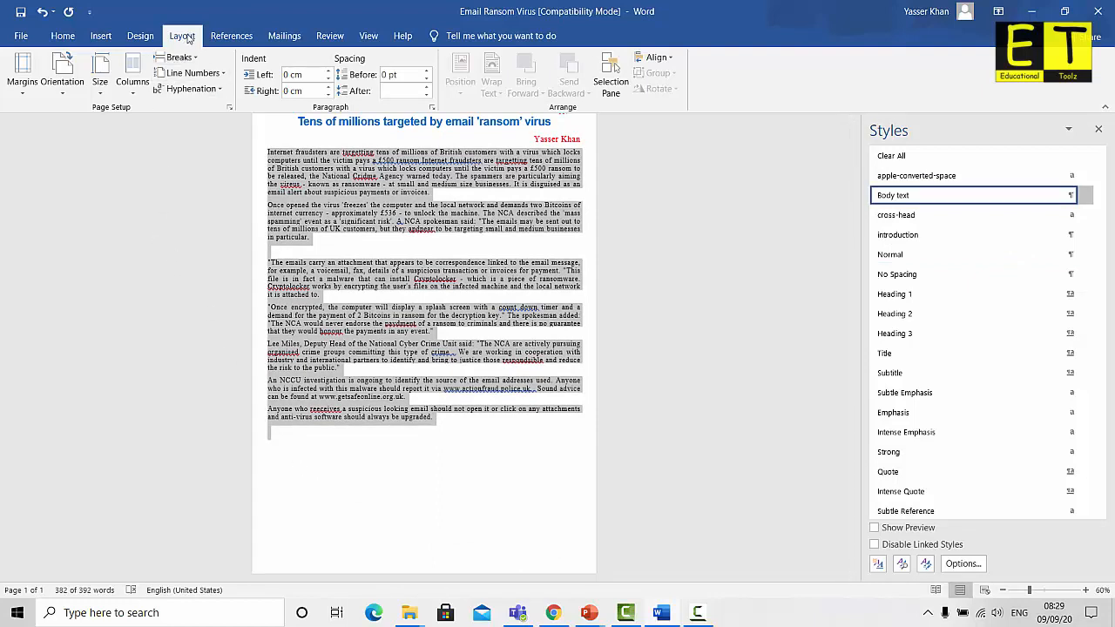
Lay out the selected article body in two columns
click(132, 92)
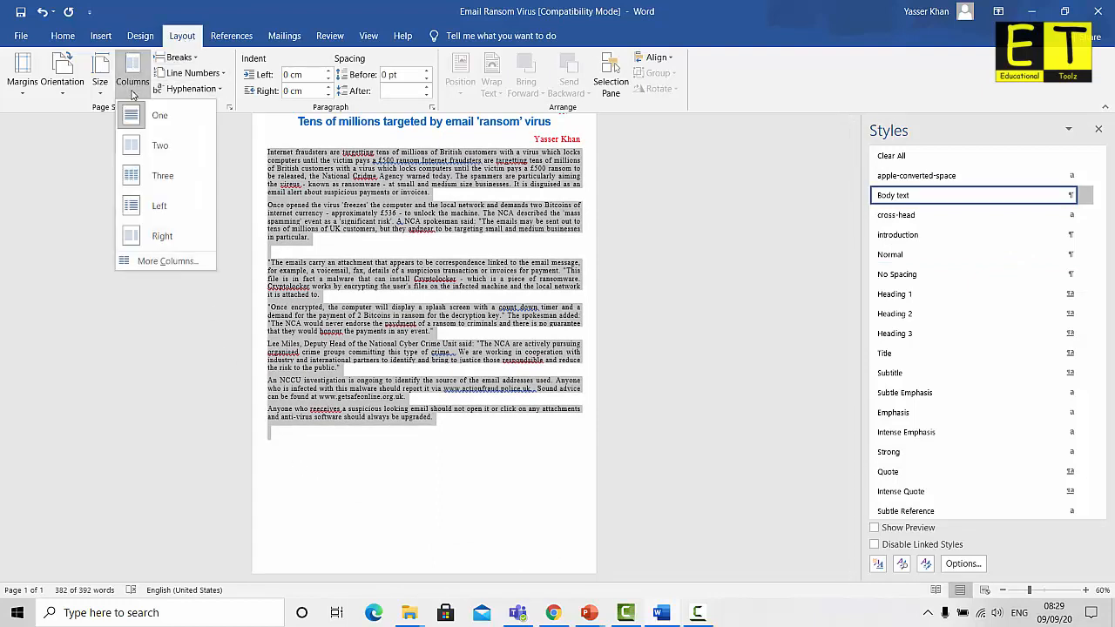
click(172, 149)
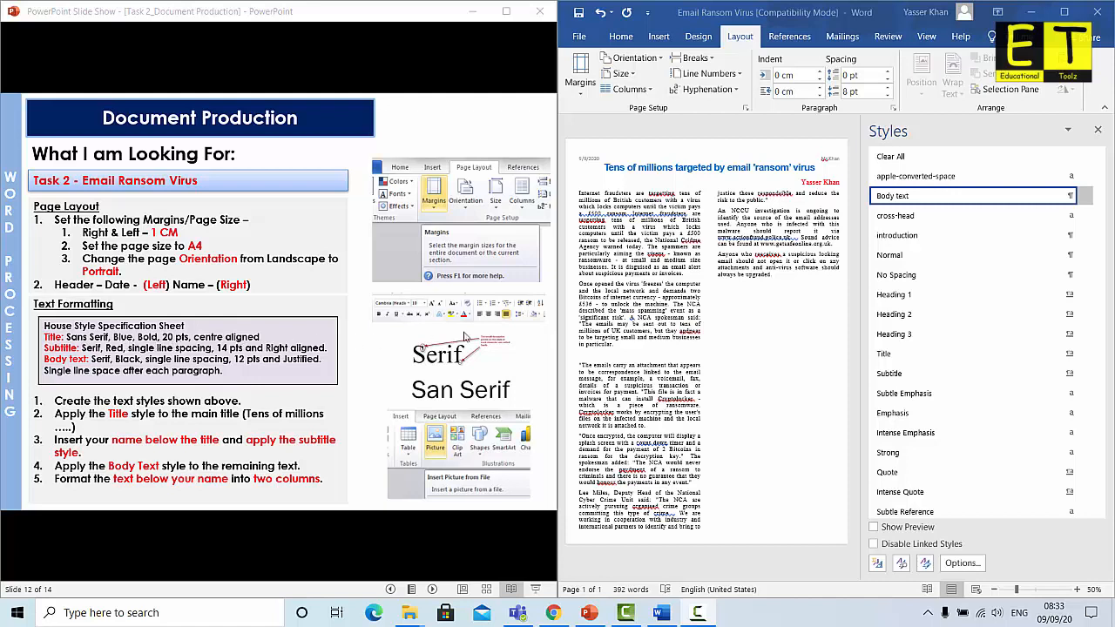
Modify the Title style to use single line spacing
click(890, 354)
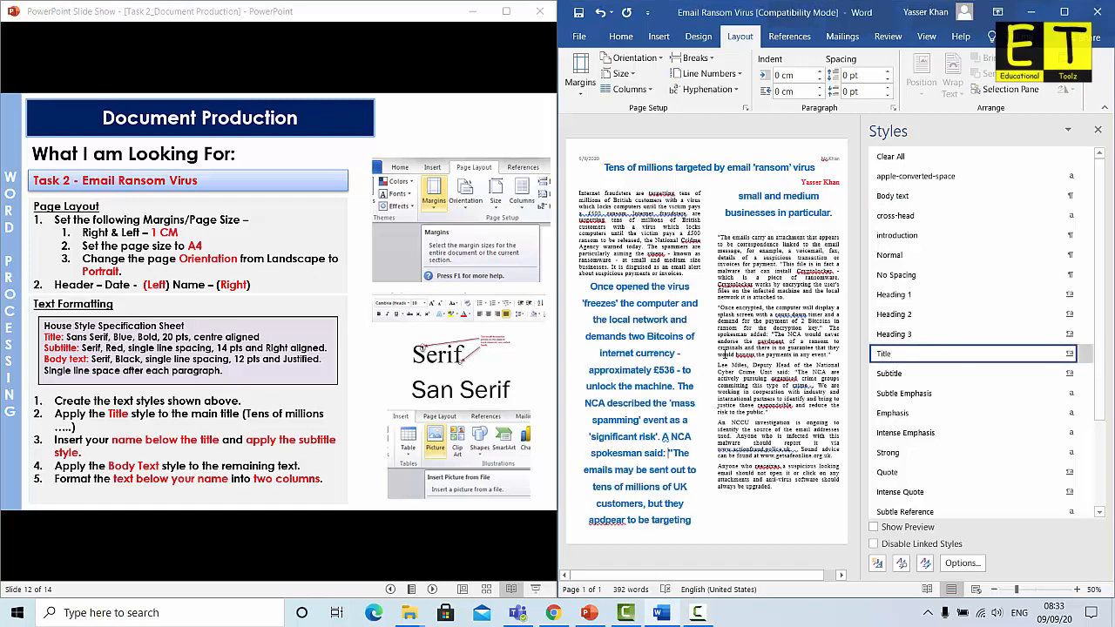
key(ctrl+z)
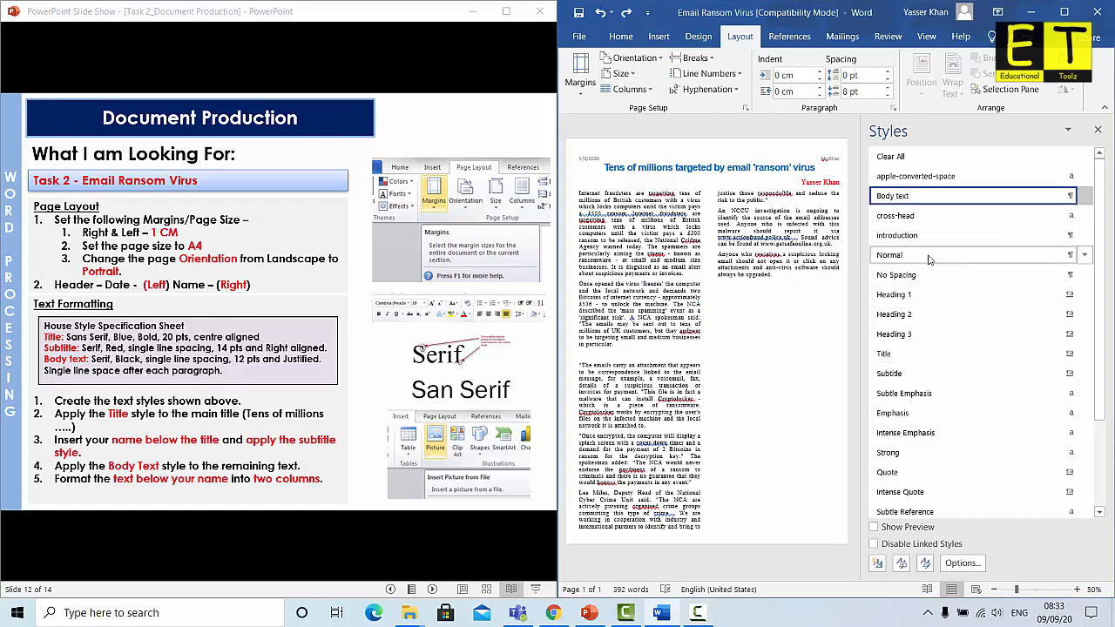
click(927, 352)
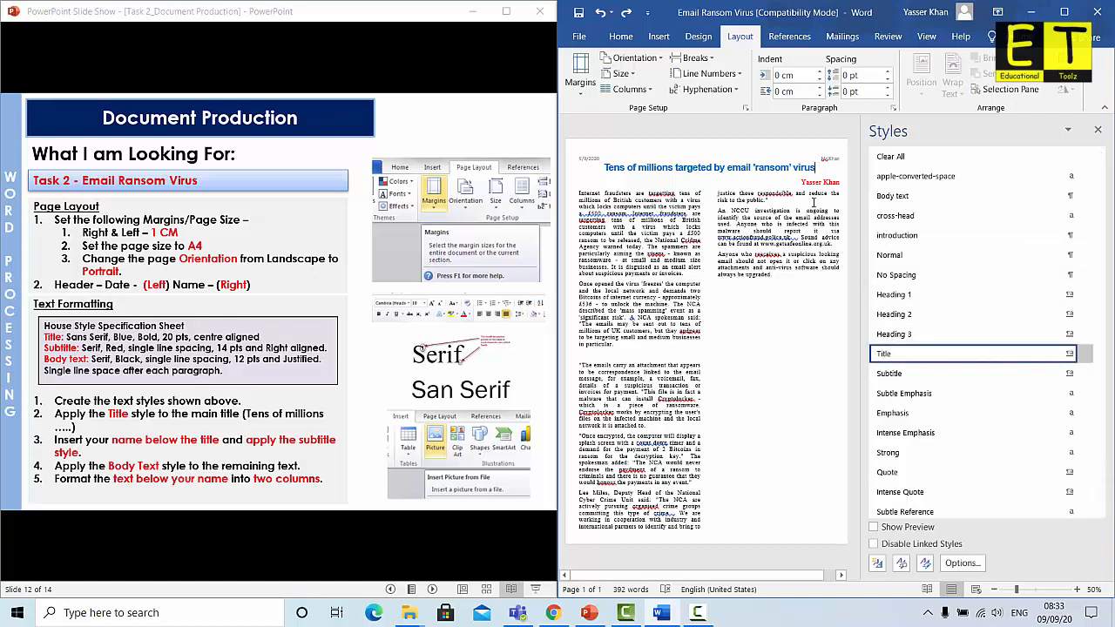
click(1085, 354)
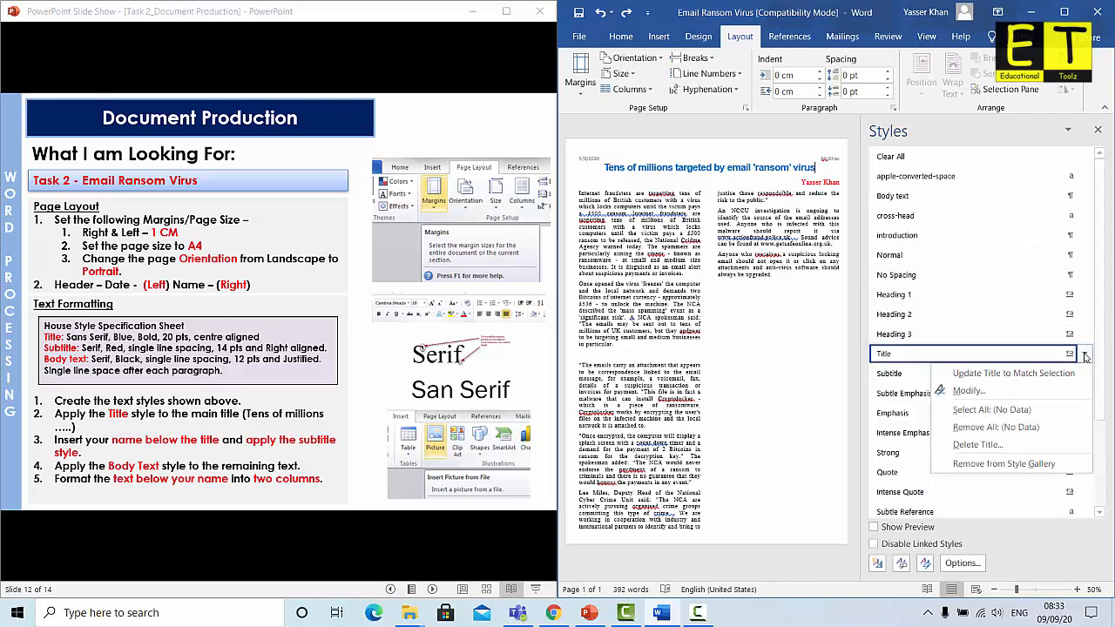
click(983, 397)
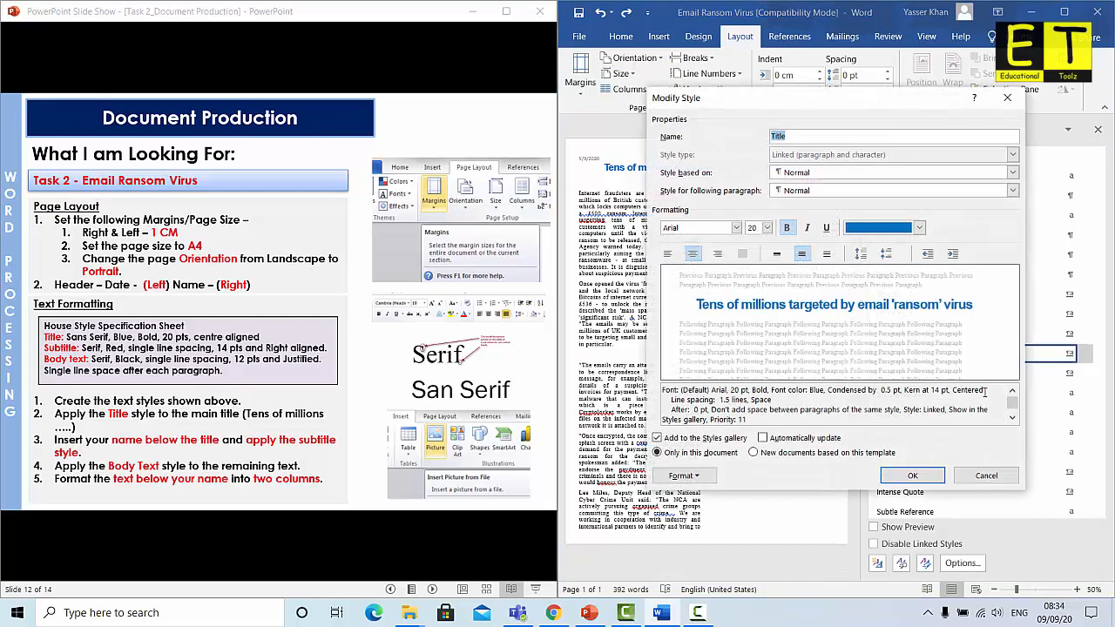
click(777, 253)
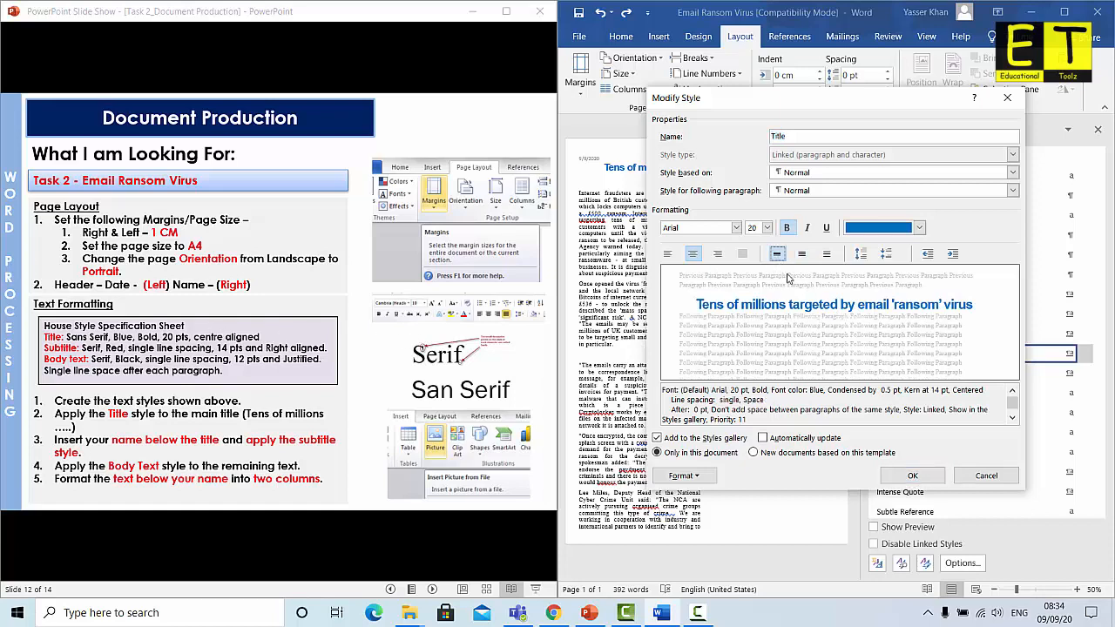
click(912, 475)
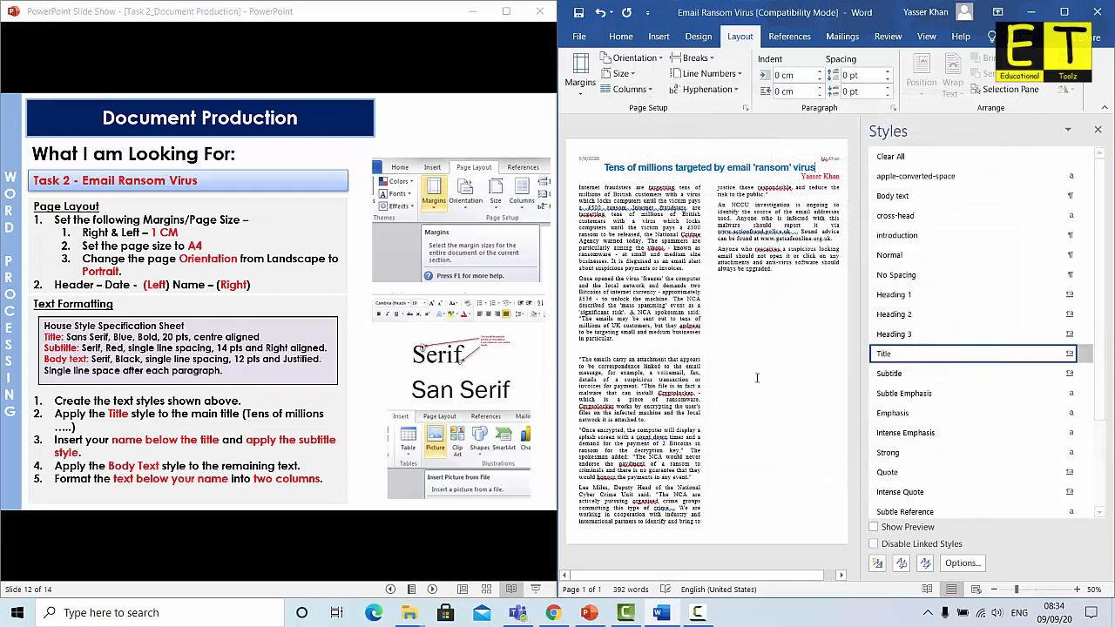
Check the title line and maximize the Word window
drag(817, 167, 603, 167)
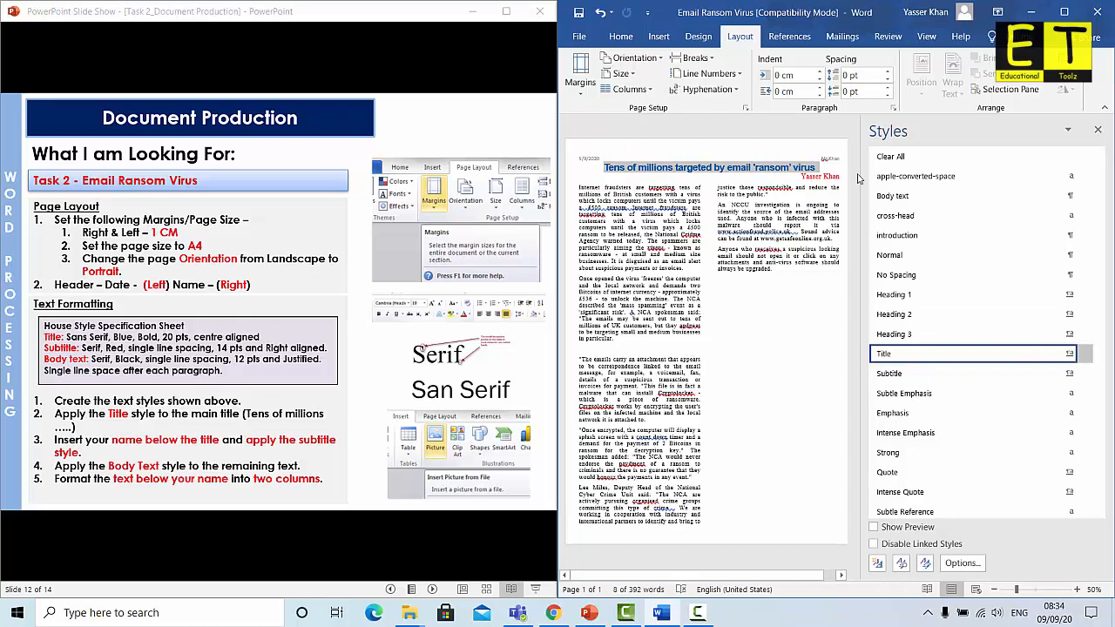
click(818, 168)
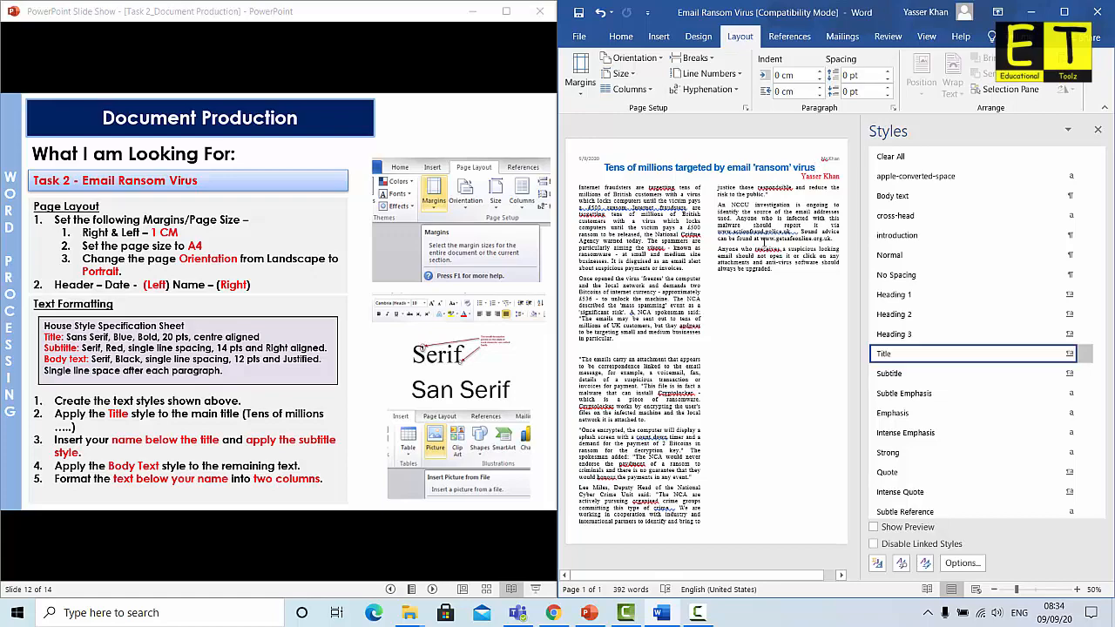
click(1063, 11)
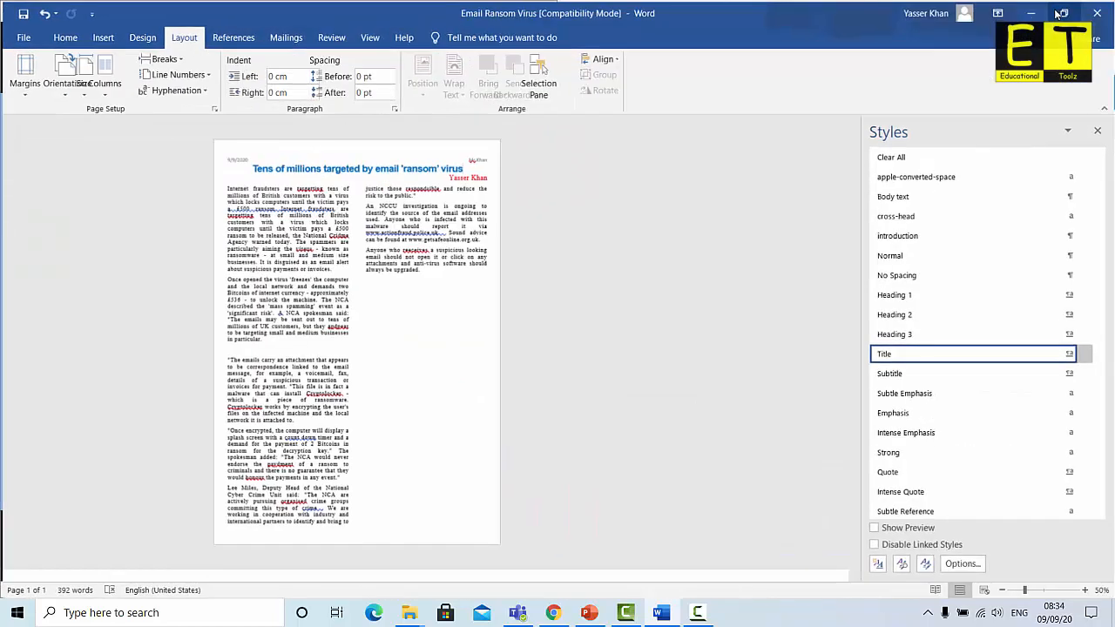
Delete the blank line following the paragraph that ends with 'in particular.'
scroll(603, 321, up, 1)
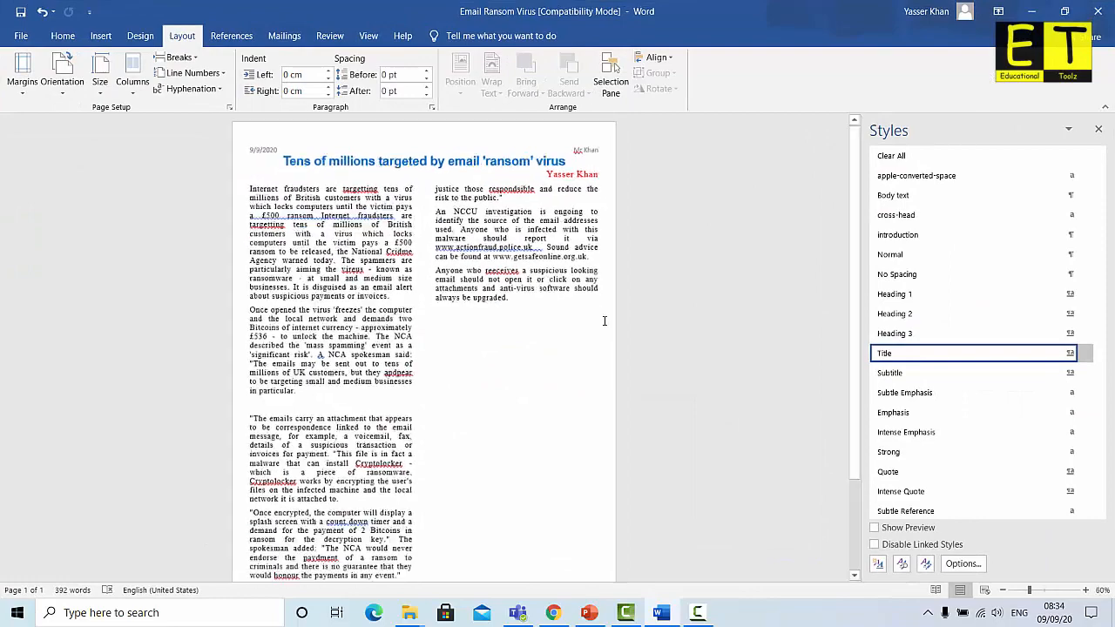
scroll(603, 321, down, 1)
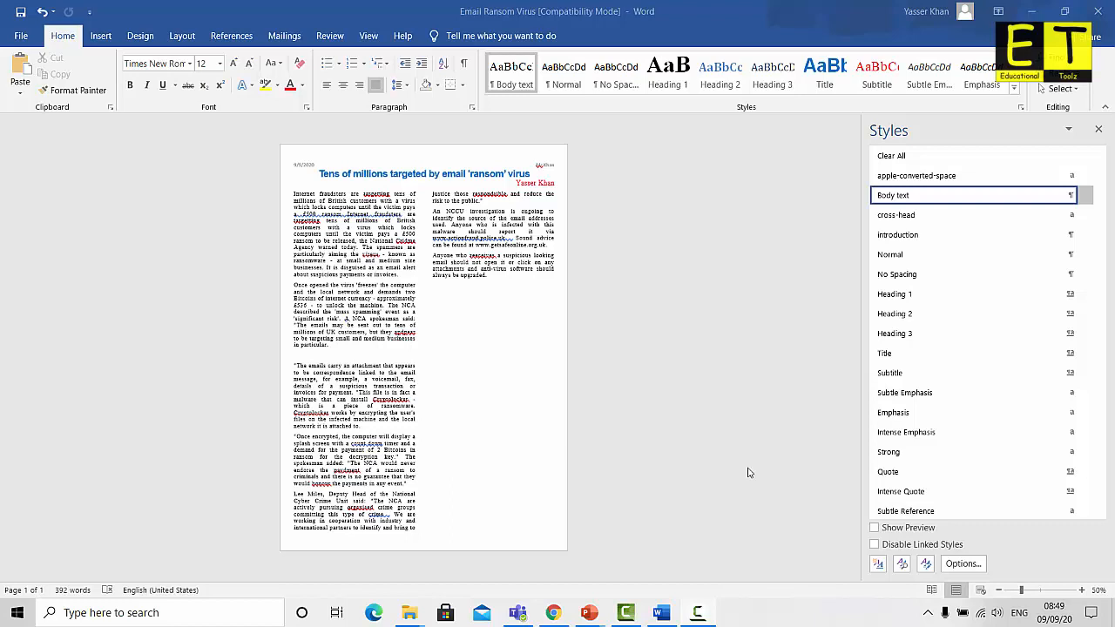
click(302, 354)
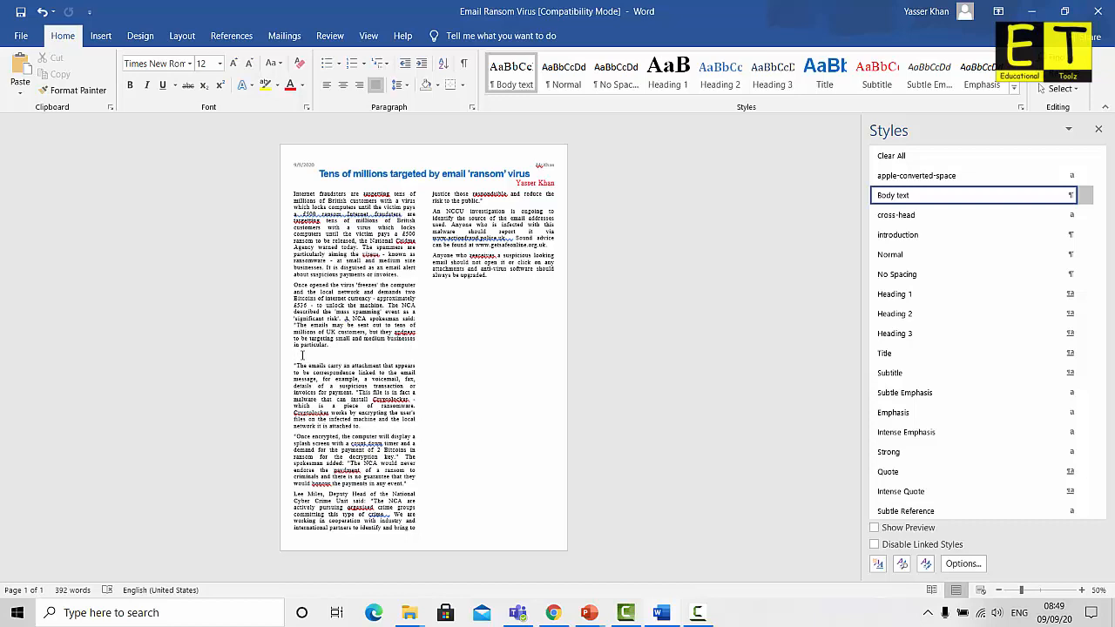
key(BackSpace)
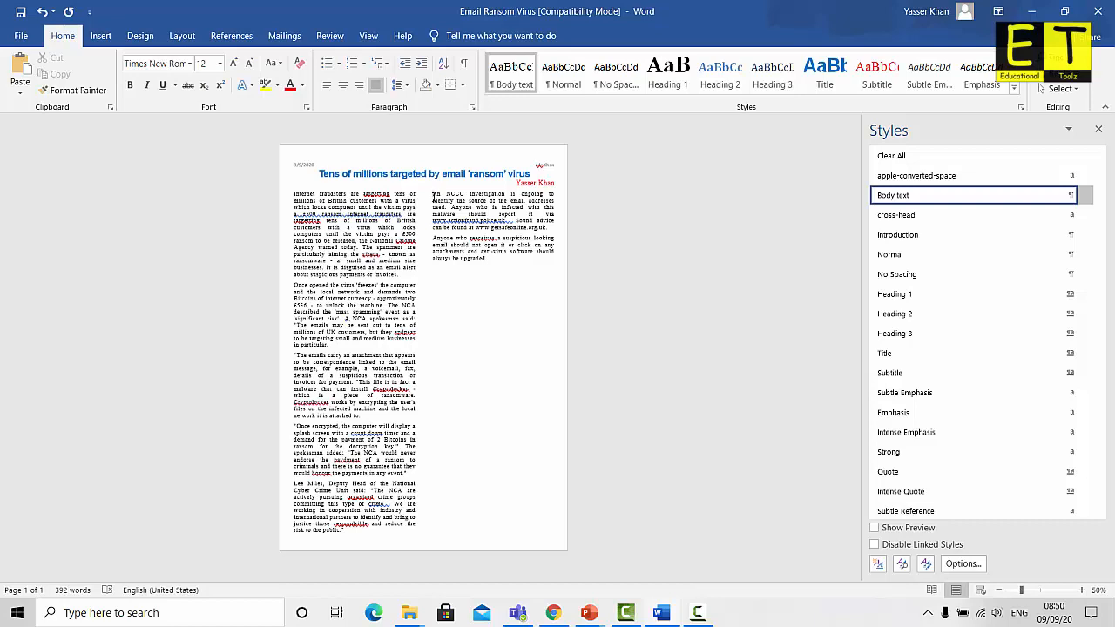
Insert the Computer-Viruses picture from the Task 2 folder into the article
click(101, 36)
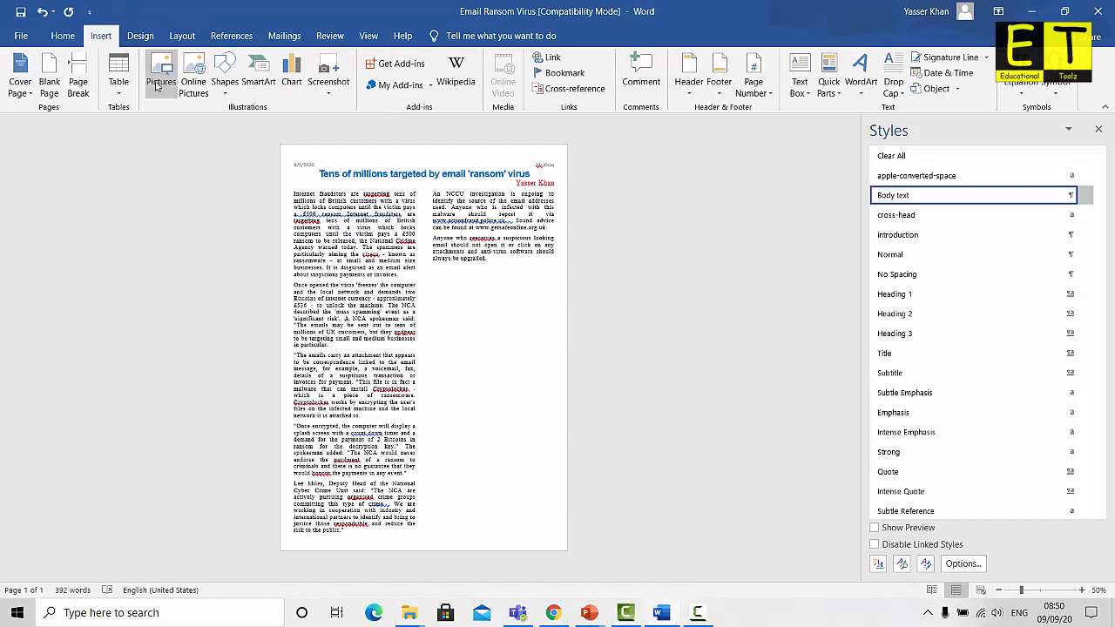
click(160, 83)
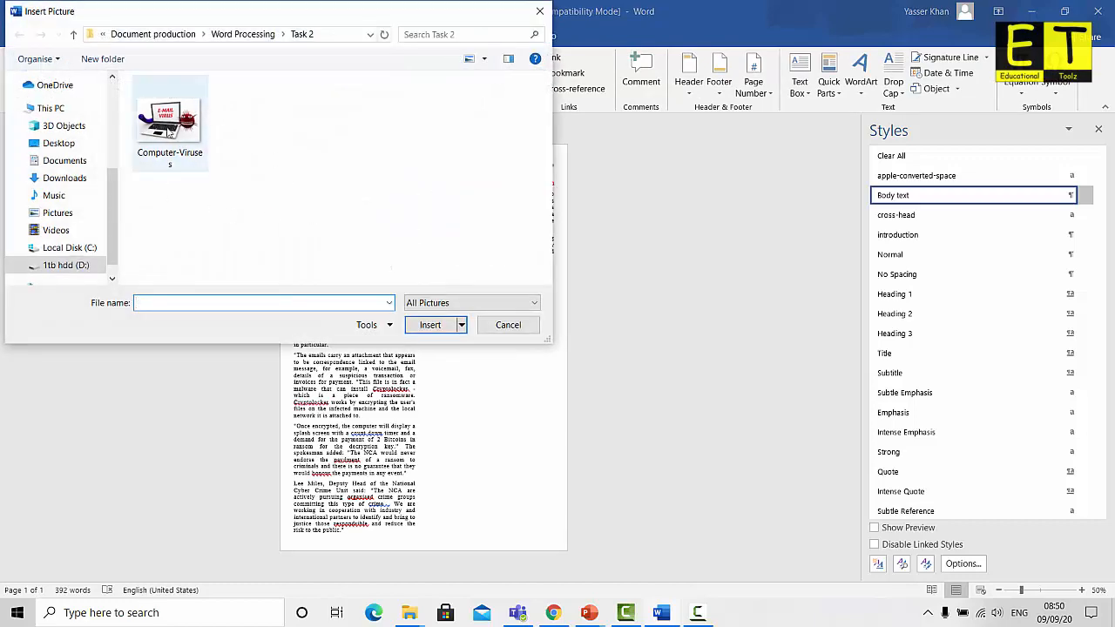
click(169, 131)
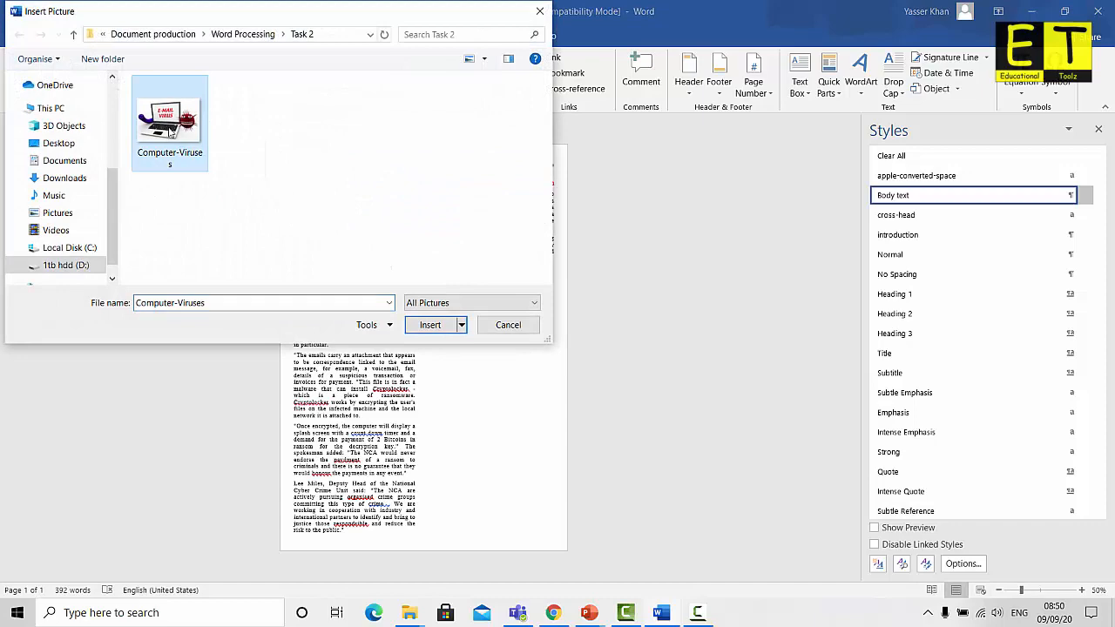
click(430, 326)
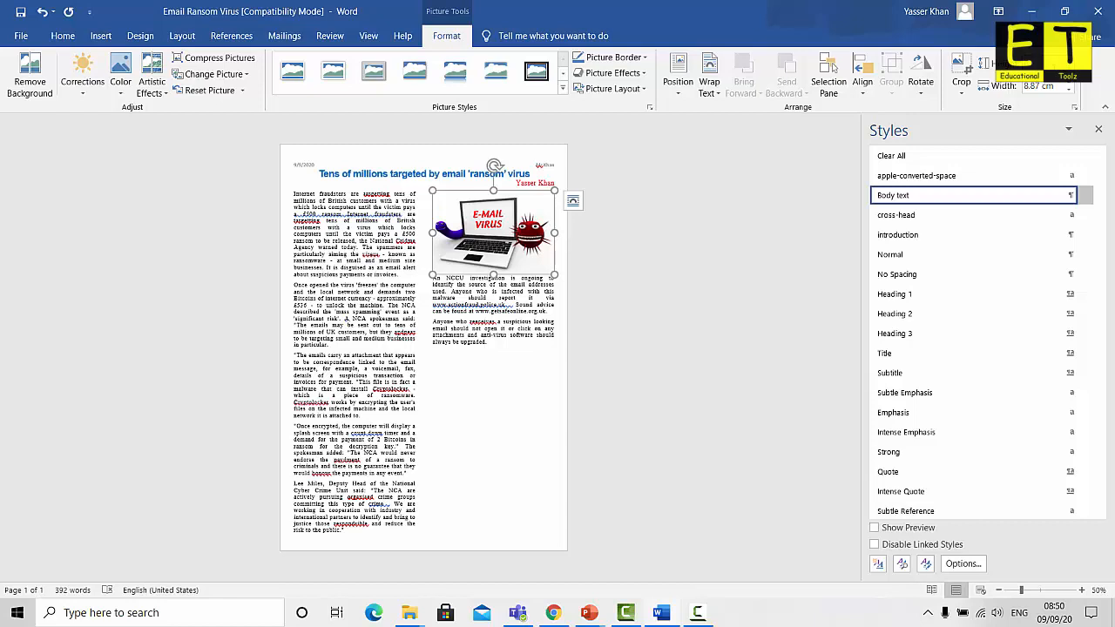
Shrink the virus picture to 4.36 cm wide and wrap text tightly around it
key(Return)
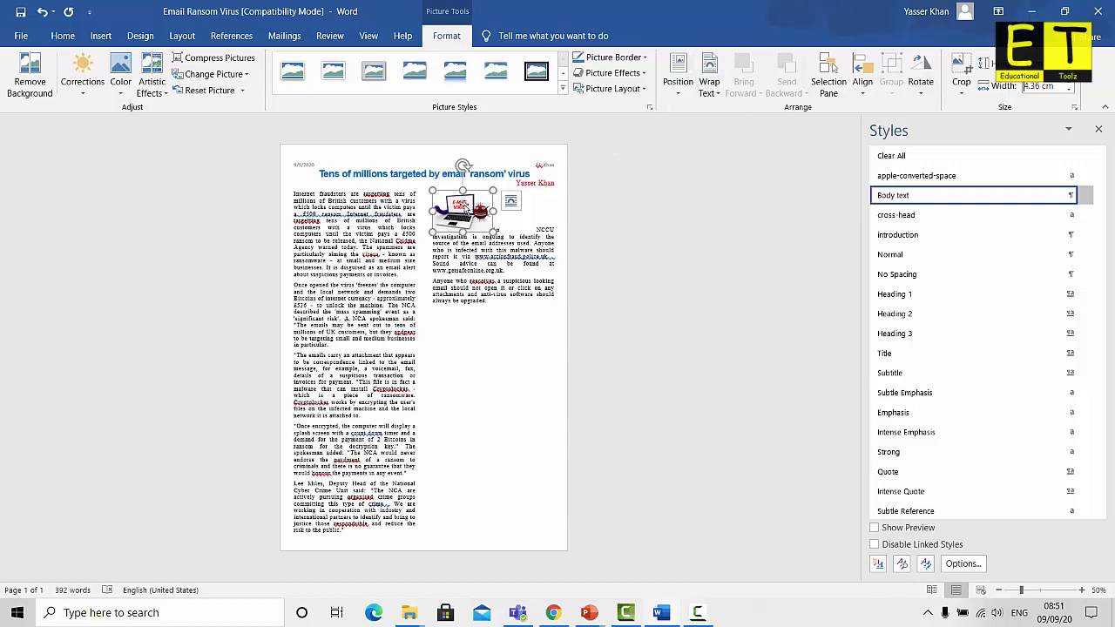
click(709, 83)
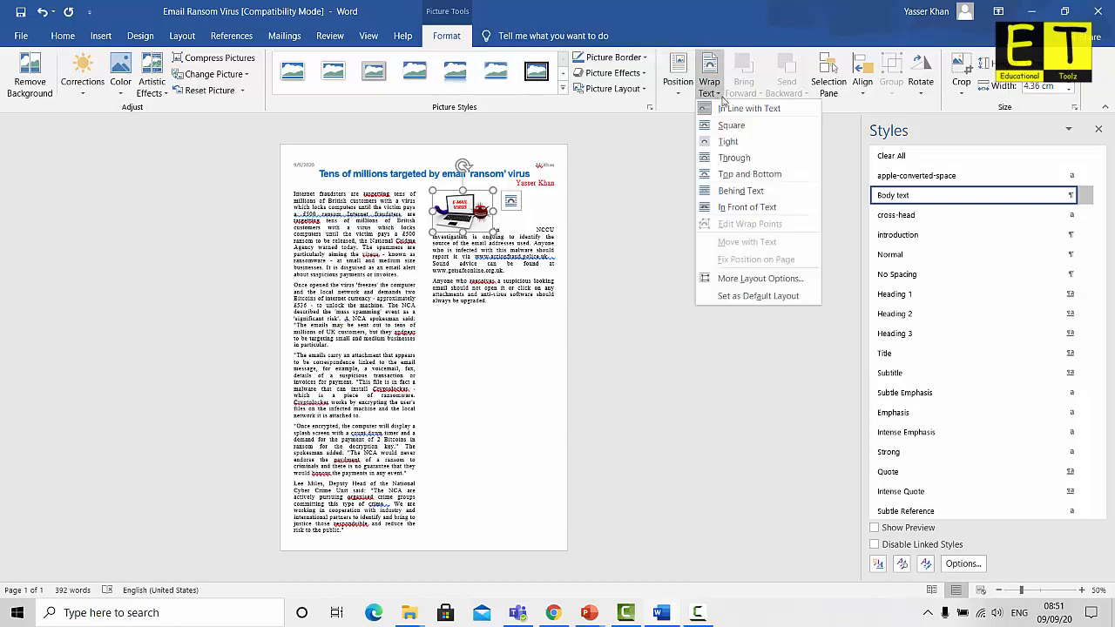
click(736, 143)
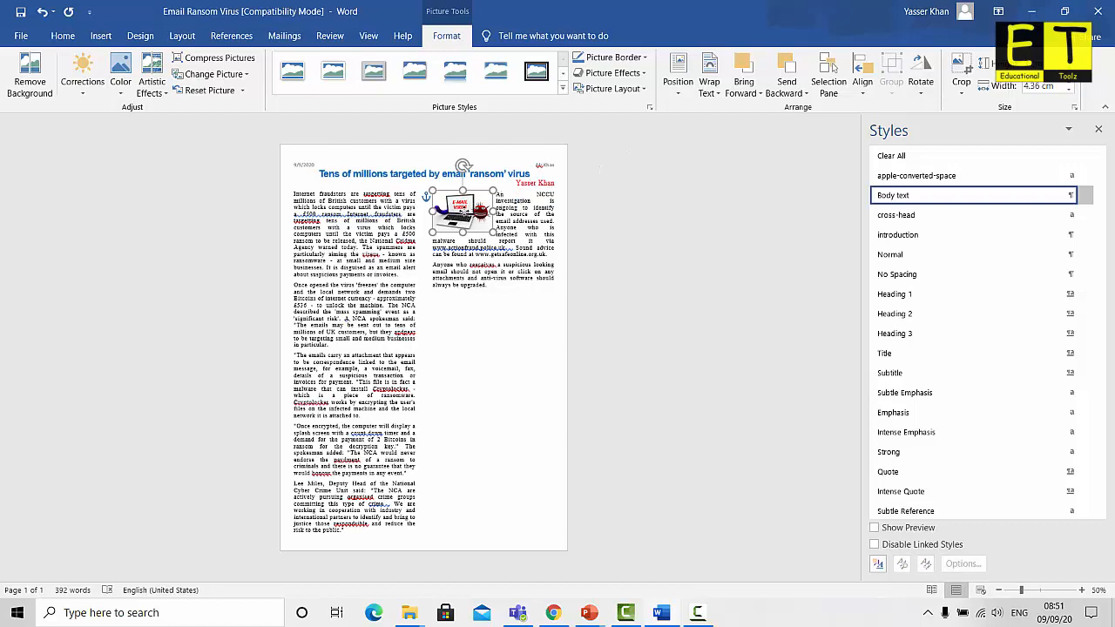
Nudge the virus picture into place at the top of the right column
drag(461, 213, 524, 211)
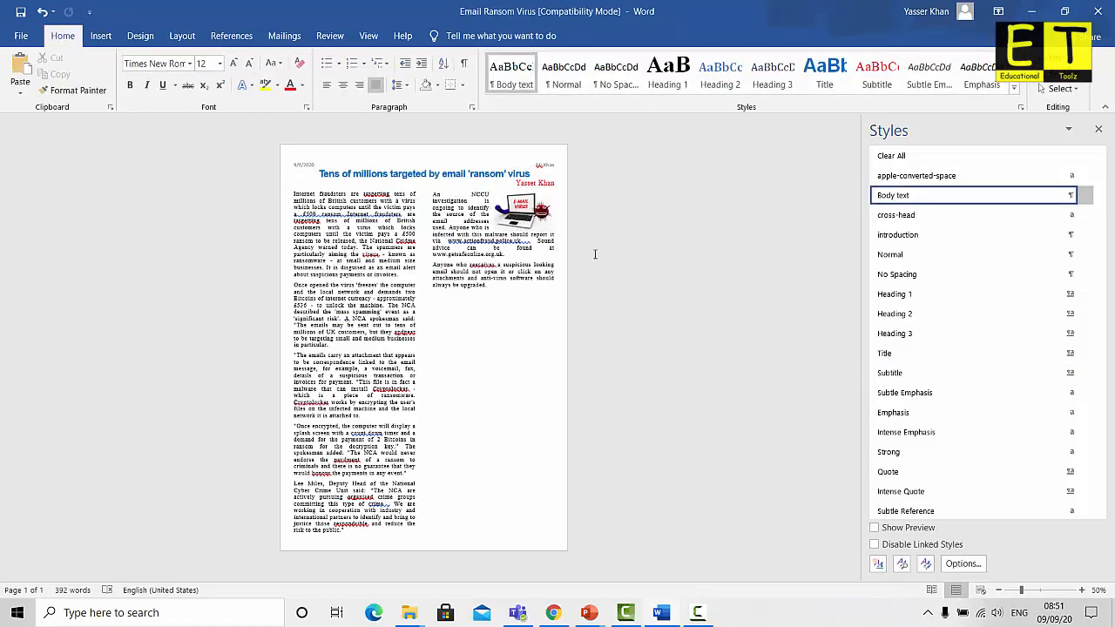
ctrl+scroll(583, 251, up, 4)
scroll(594, 266, up, 2)
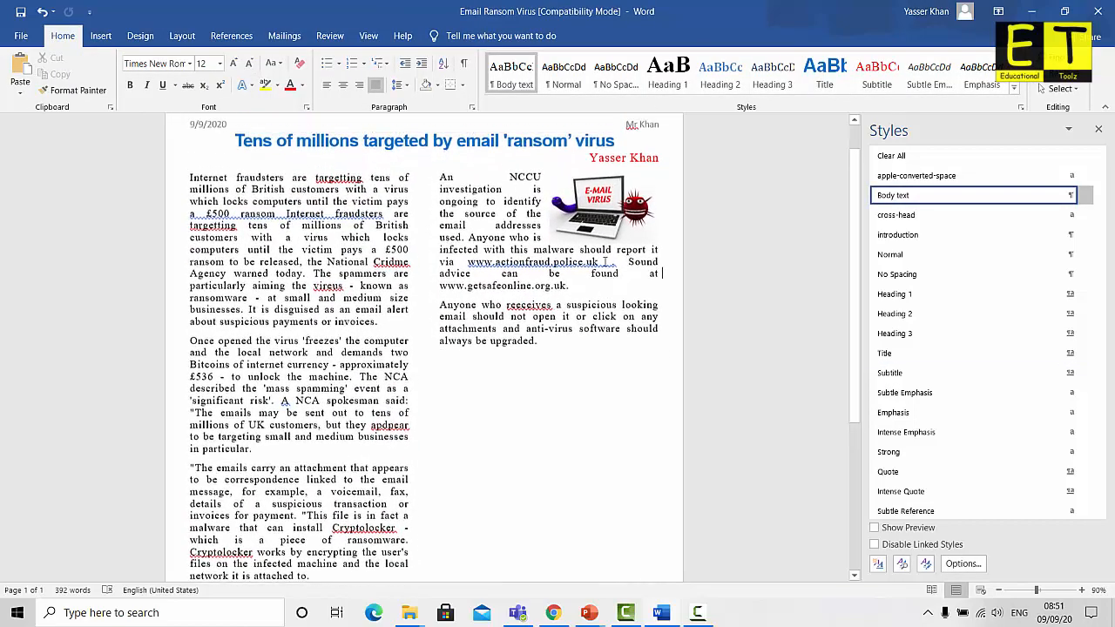
click(604, 247)
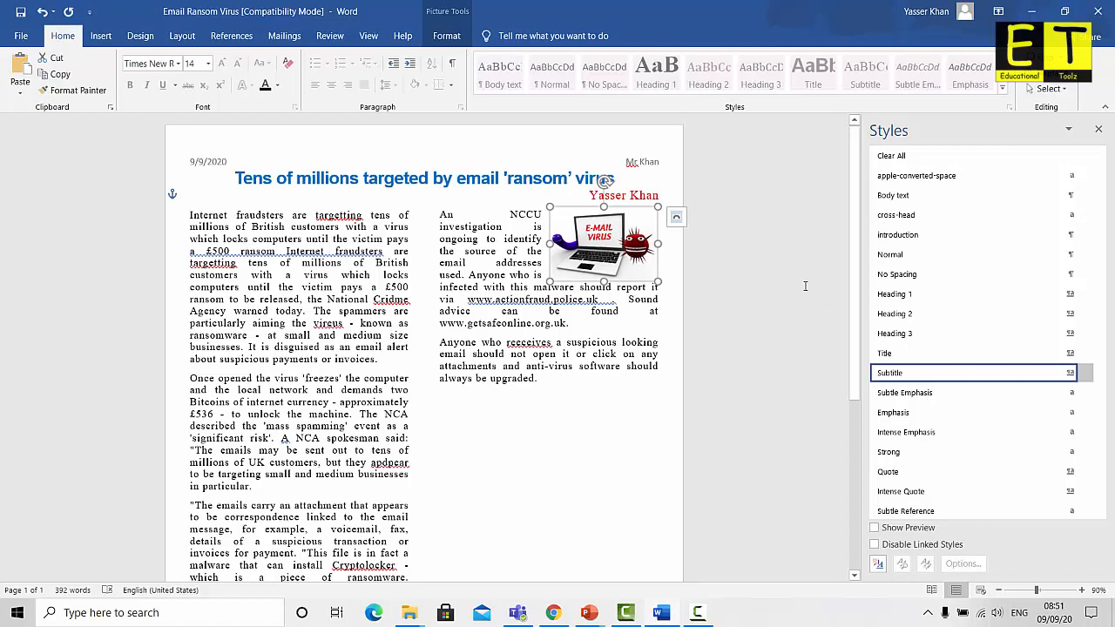
key(Down)
key(Down)
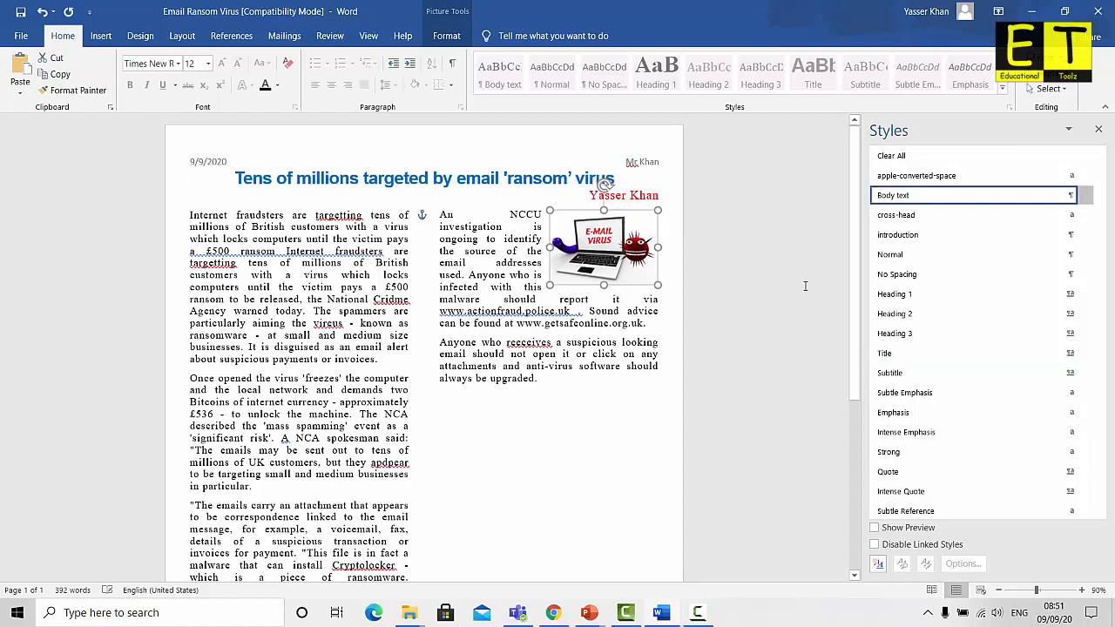
click(731, 285)
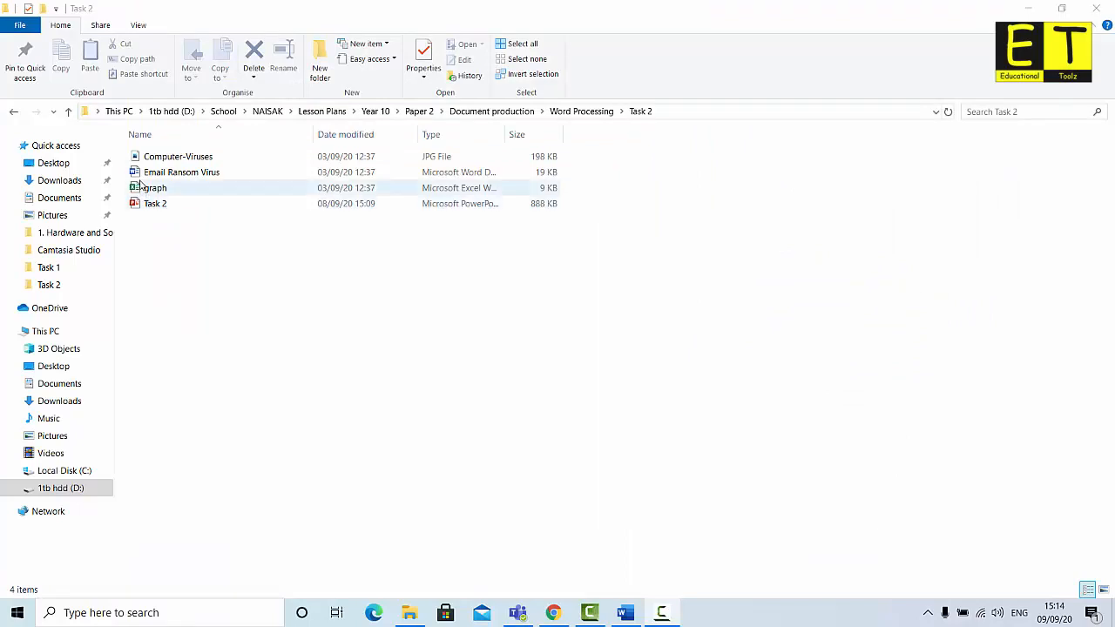
Open graph.xlsx in Excel, copy the antivirus poll data in A1:B3, and return to Word
click(153, 191)
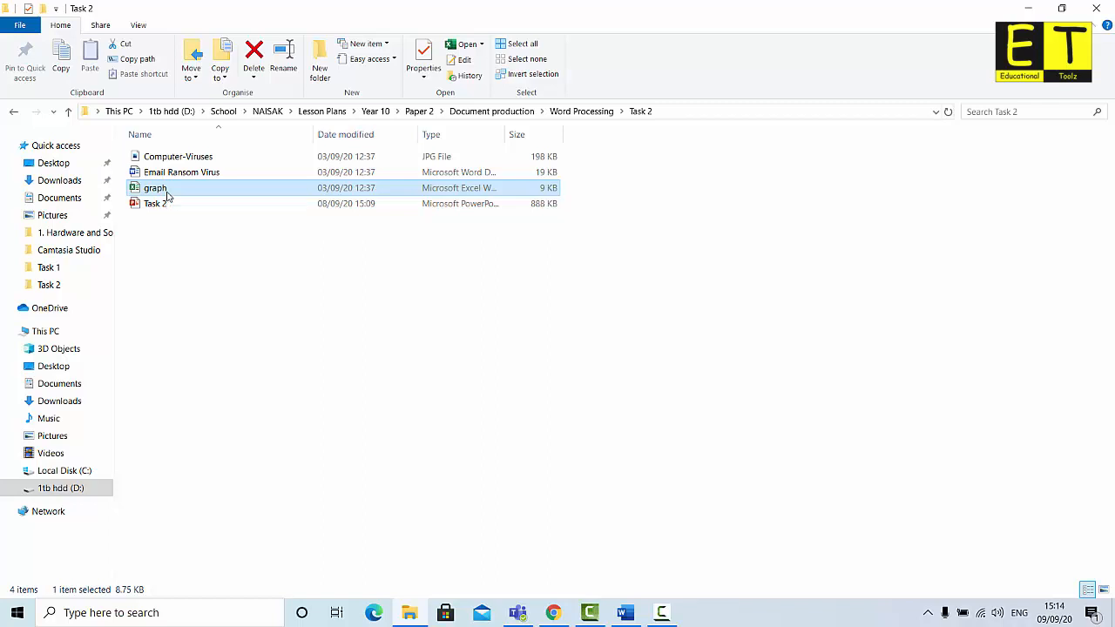
double_click(168, 192)
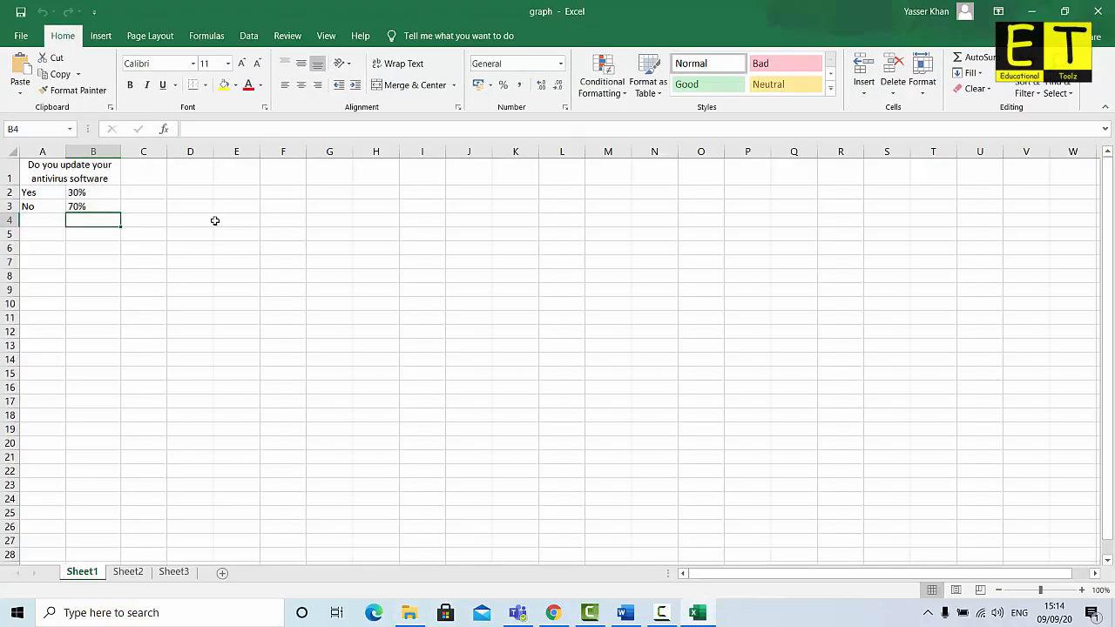
drag(41, 168, 64, 207)
right_click(93, 192)
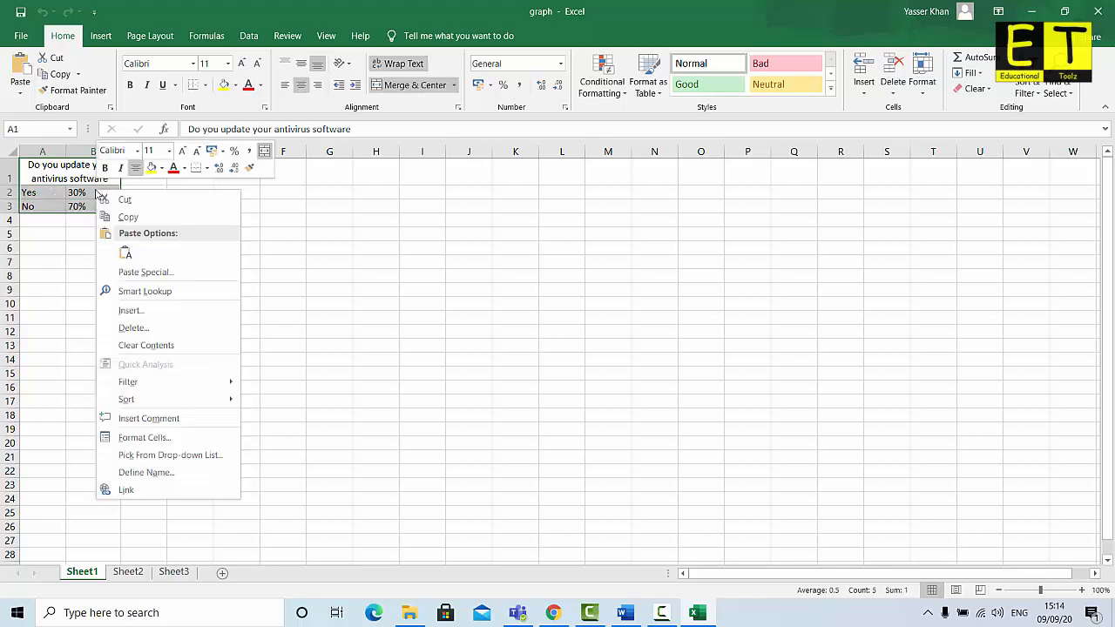
click(144, 215)
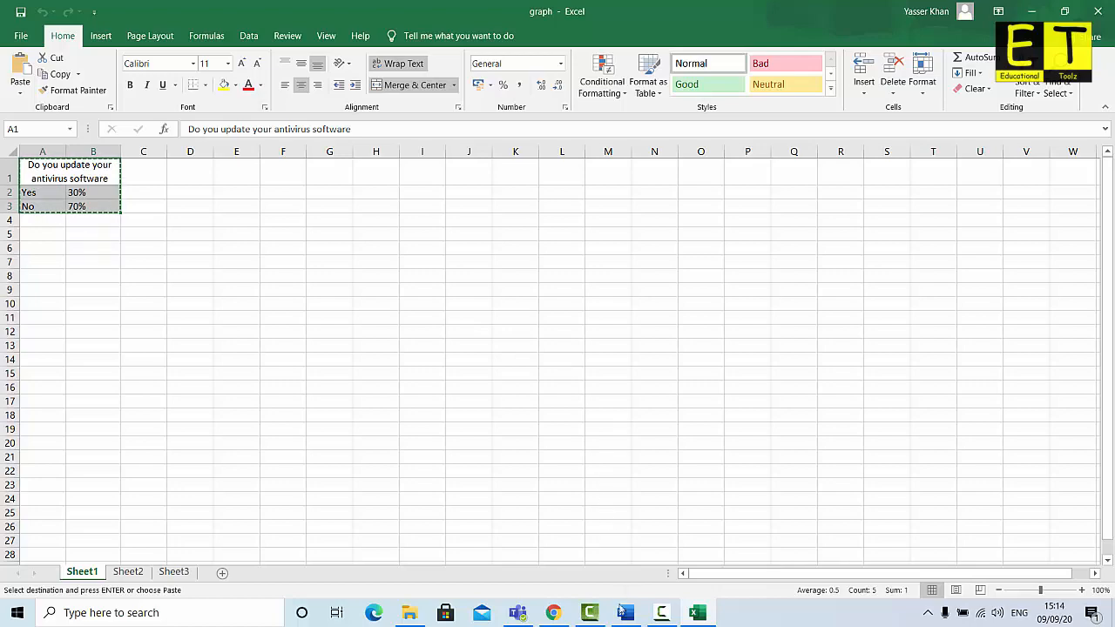
key(alt+Tab)
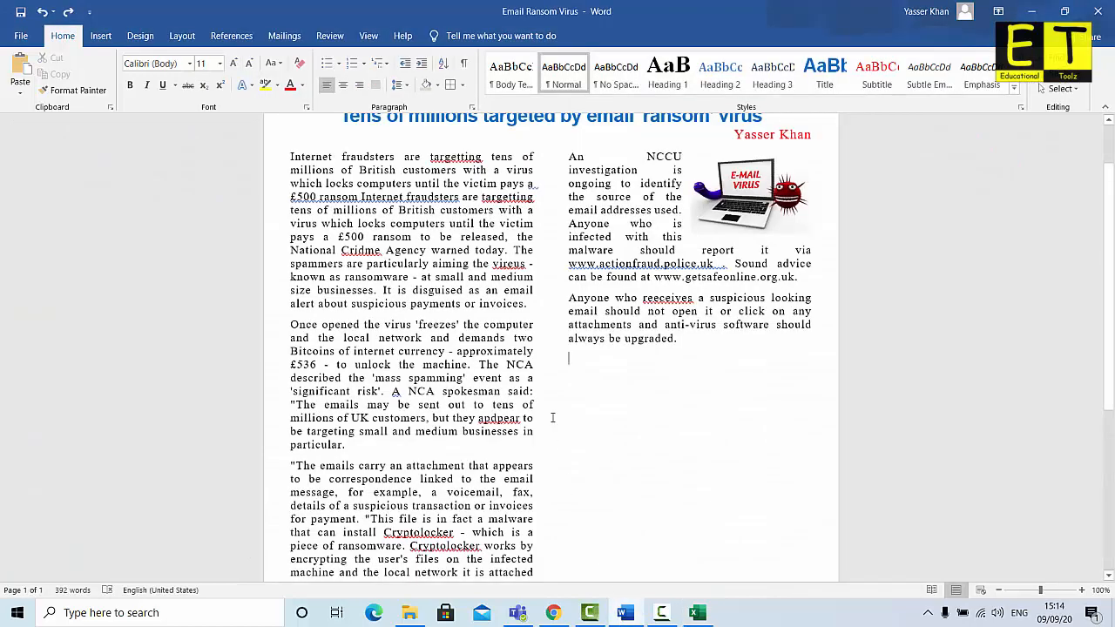
Bring up paste options on the blank line under 'always be upgraded.'
click(577, 365)
right_click(574, 357)
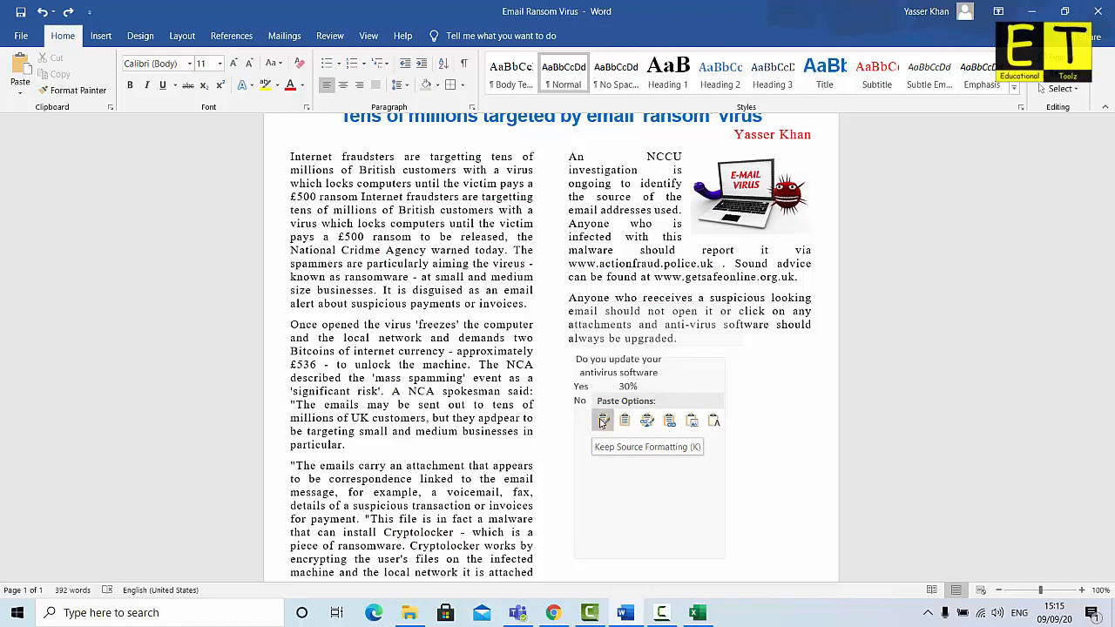
Paste the Yes 30% / No 70% poll table with Keep Source Formatting, then select it
click(601, 422)
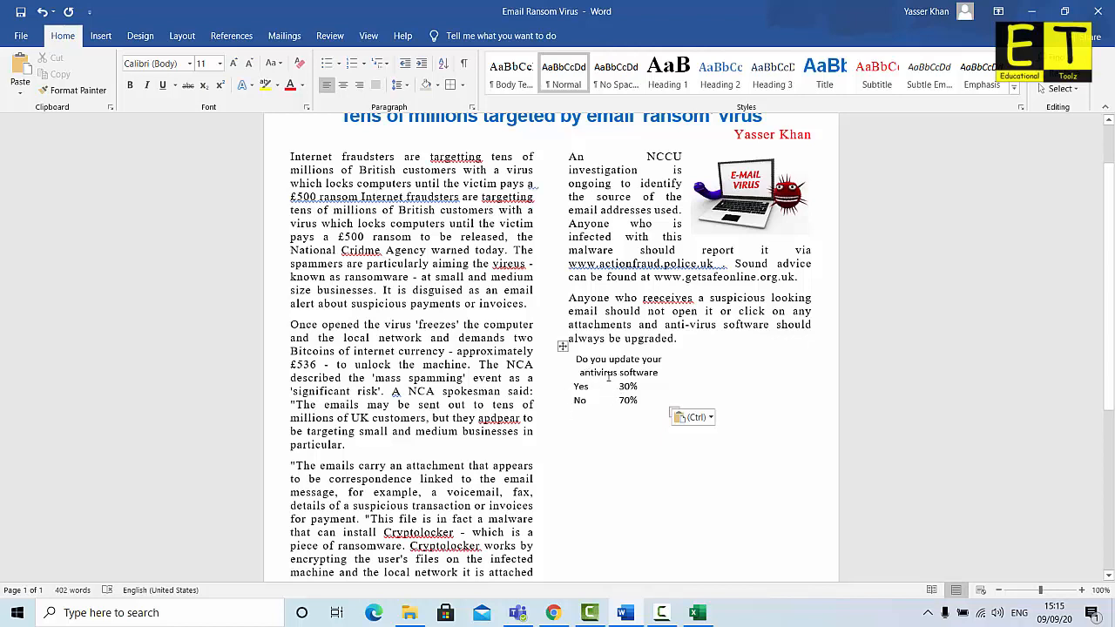
click(563, 348)
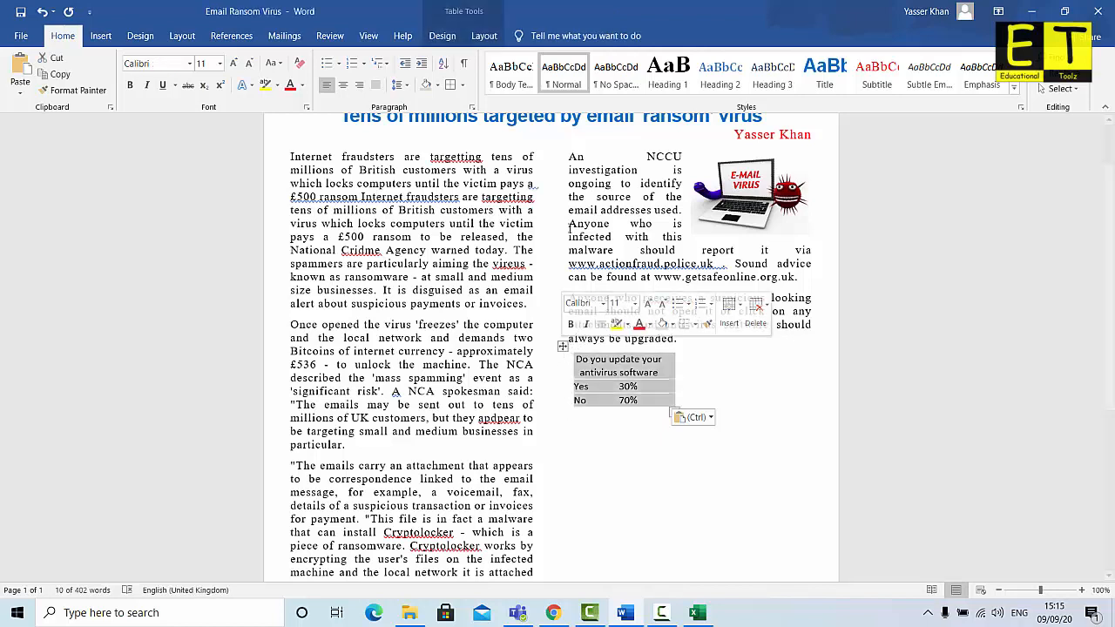
Apply All Borders to every cell of the poll table
click(483, 36)
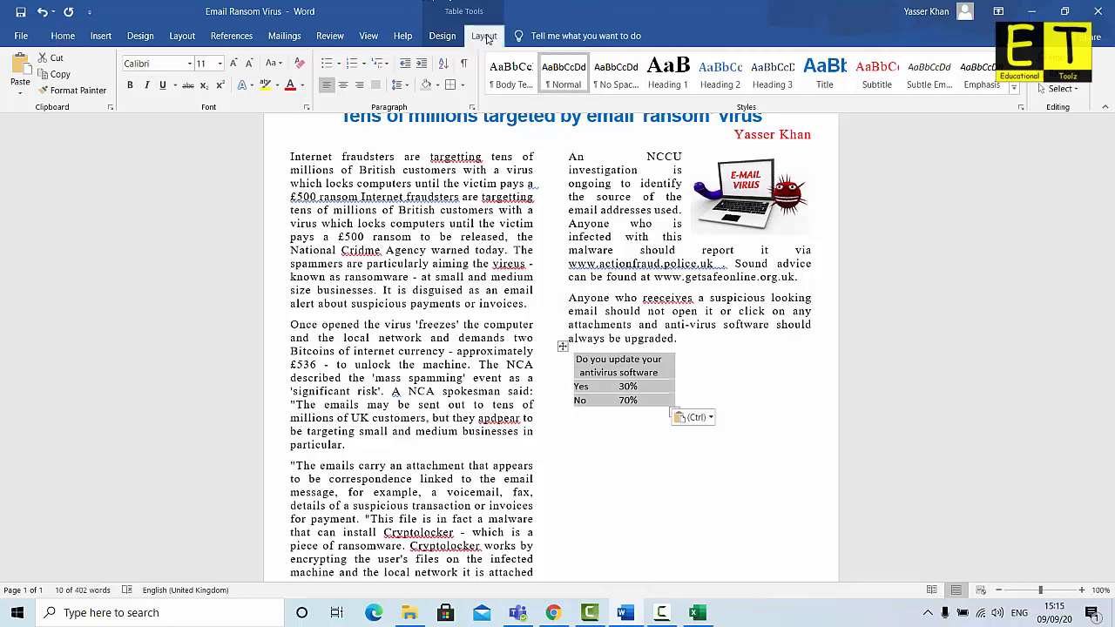
click(442, 37)
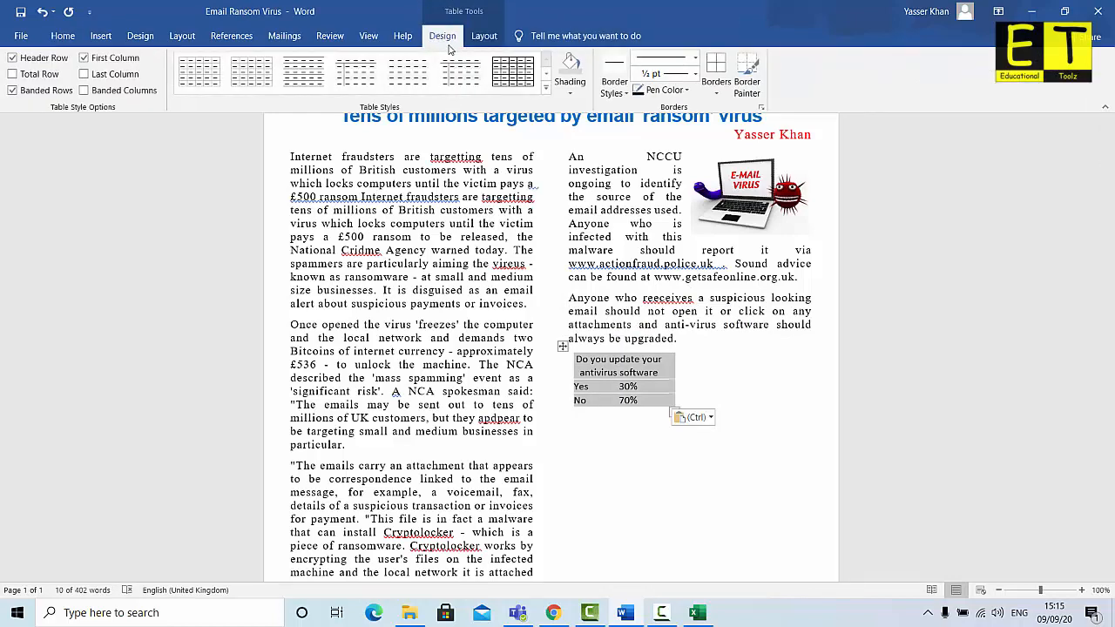
click(715, 88)
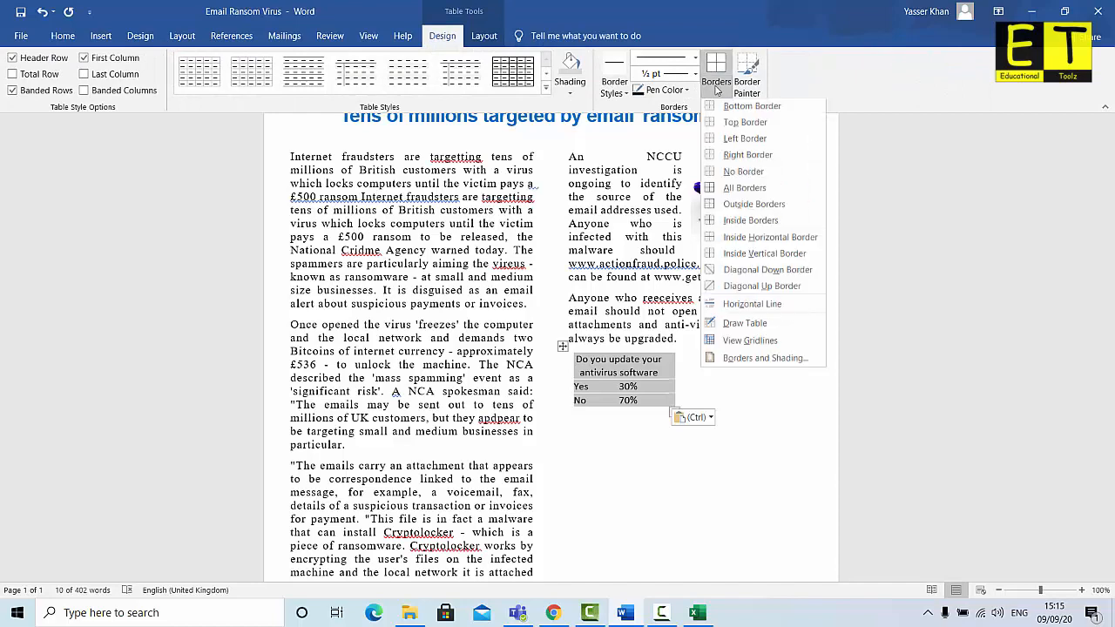
click(743, 193)
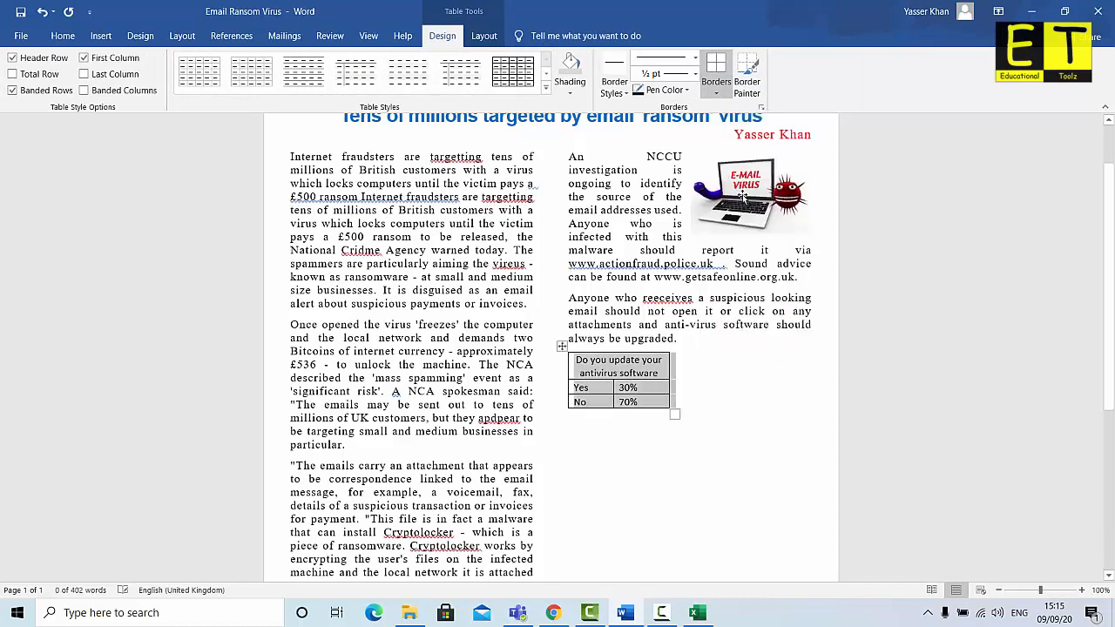
click(650, 401)
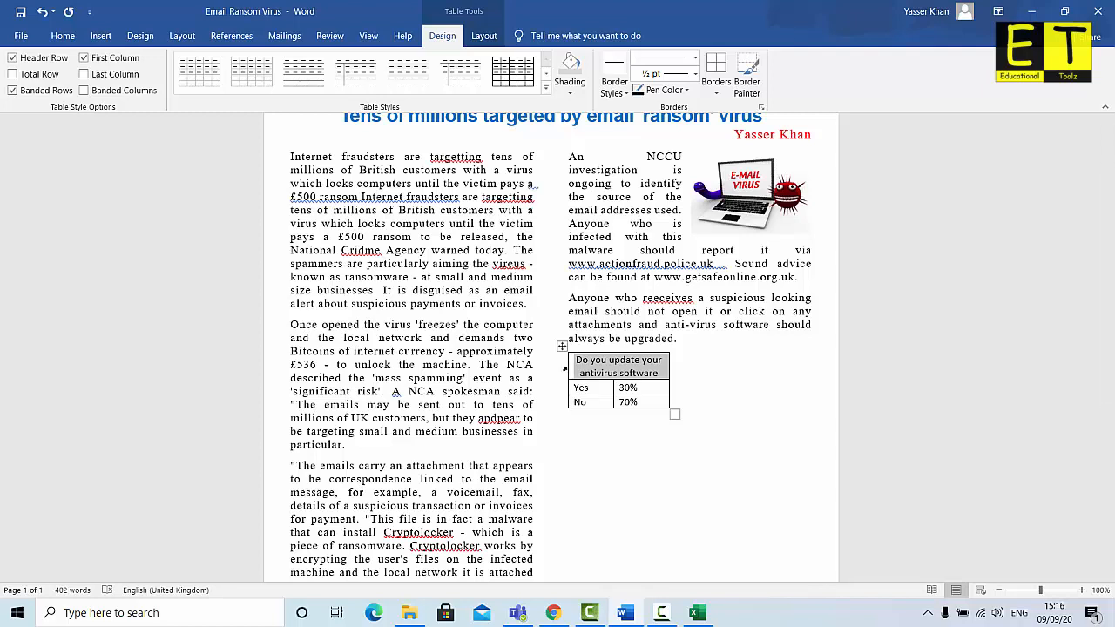
Shade the header row White, Background 1, Darker 25% and widen the table to the column width
click(570, 93)
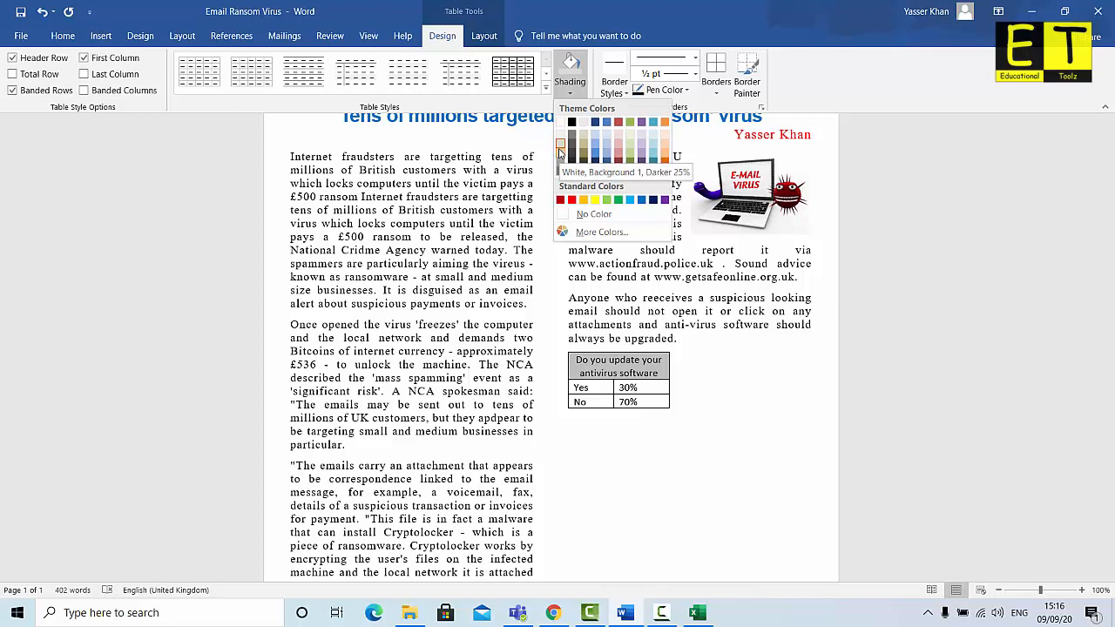
click(560, 153)
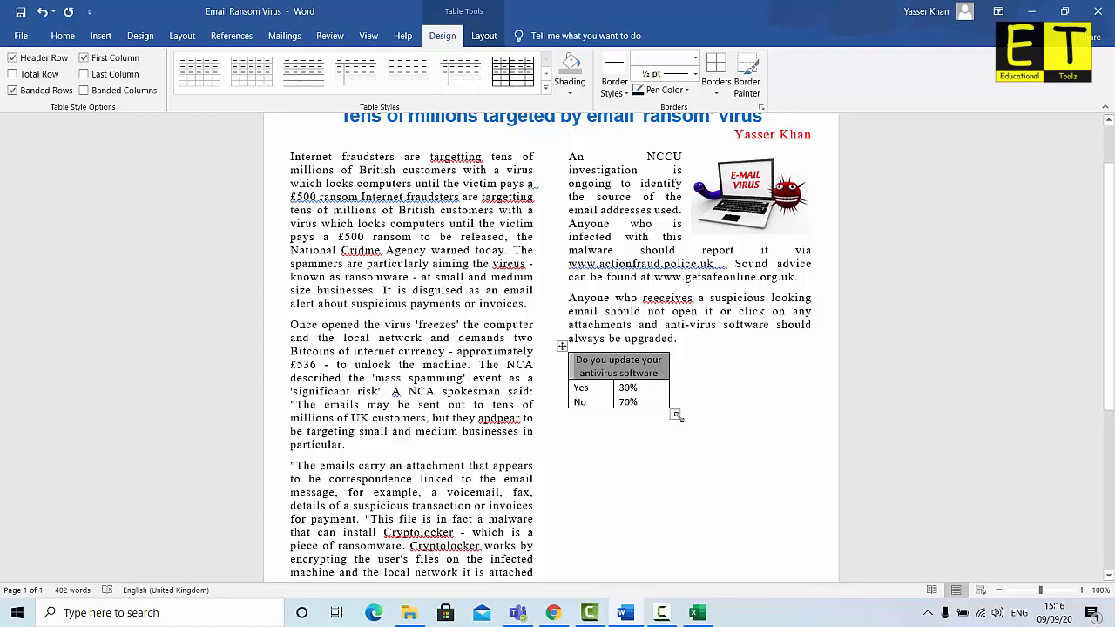
drag(675, 415, 809, 408)
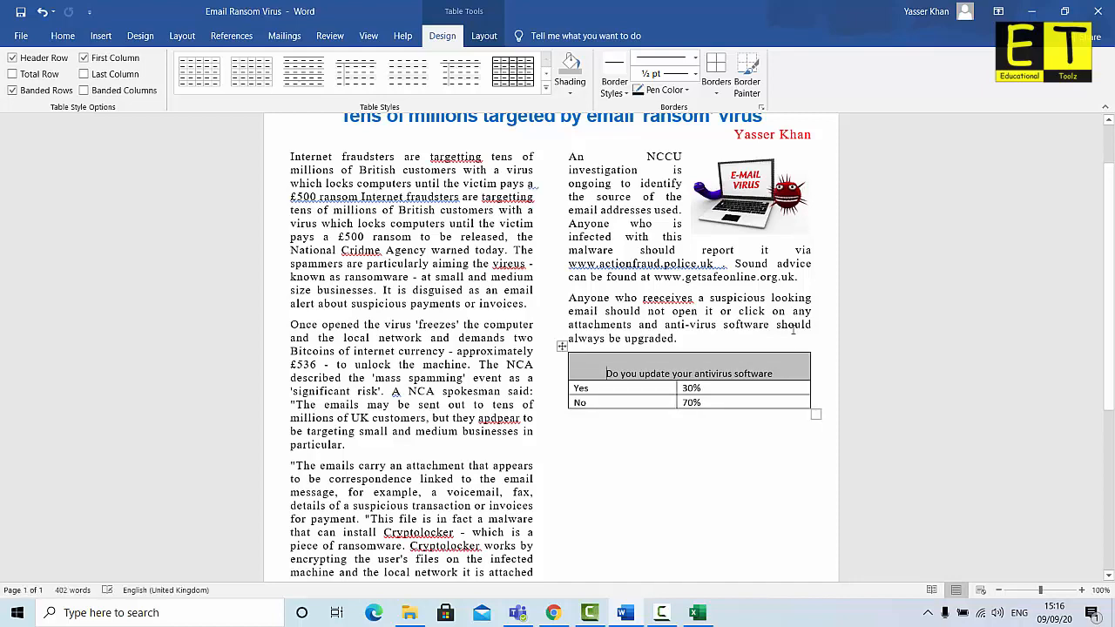
click(672, 451)
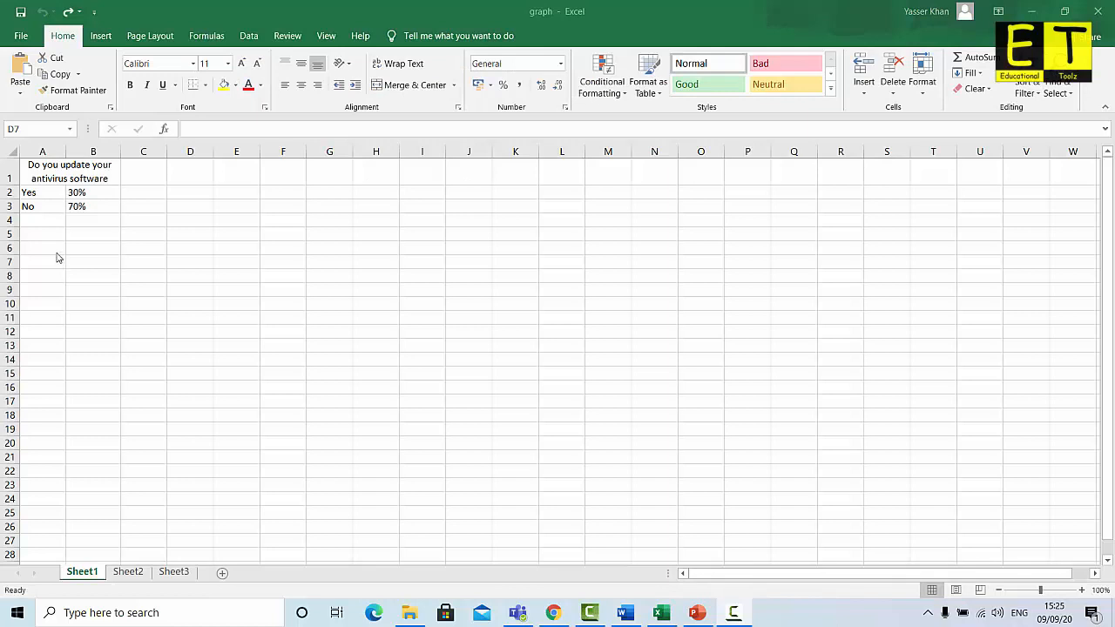
Insert a Clustered Column chart of the A1:B3 poll data from Recommended Charts
drag(41, 166, 54, 202)
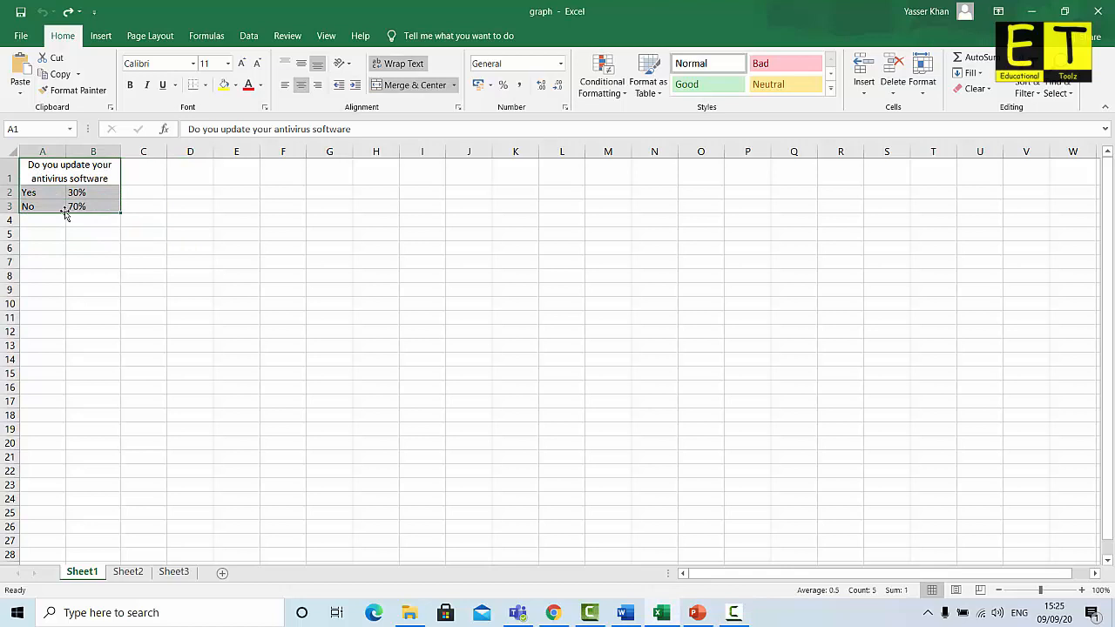
click(100, 38)
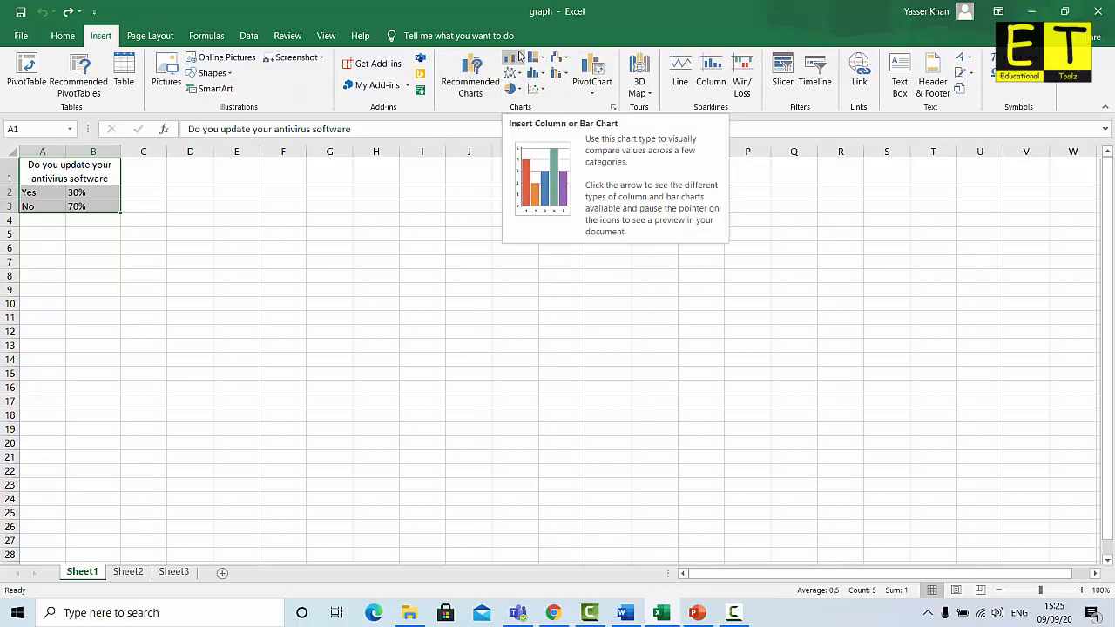
click(470, 81)
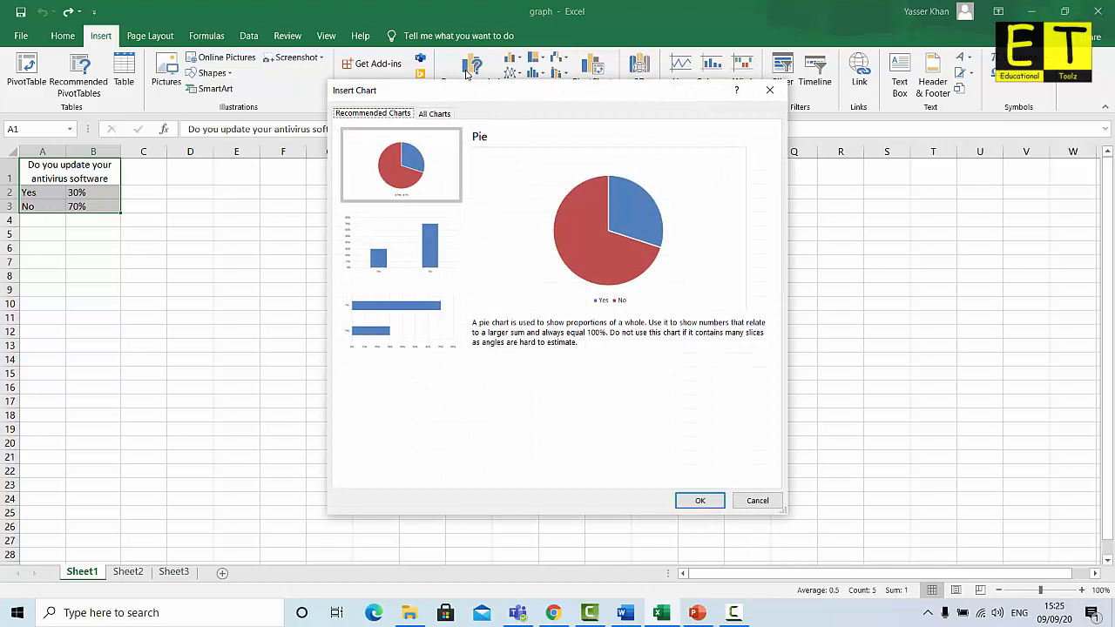
click(434, 115)
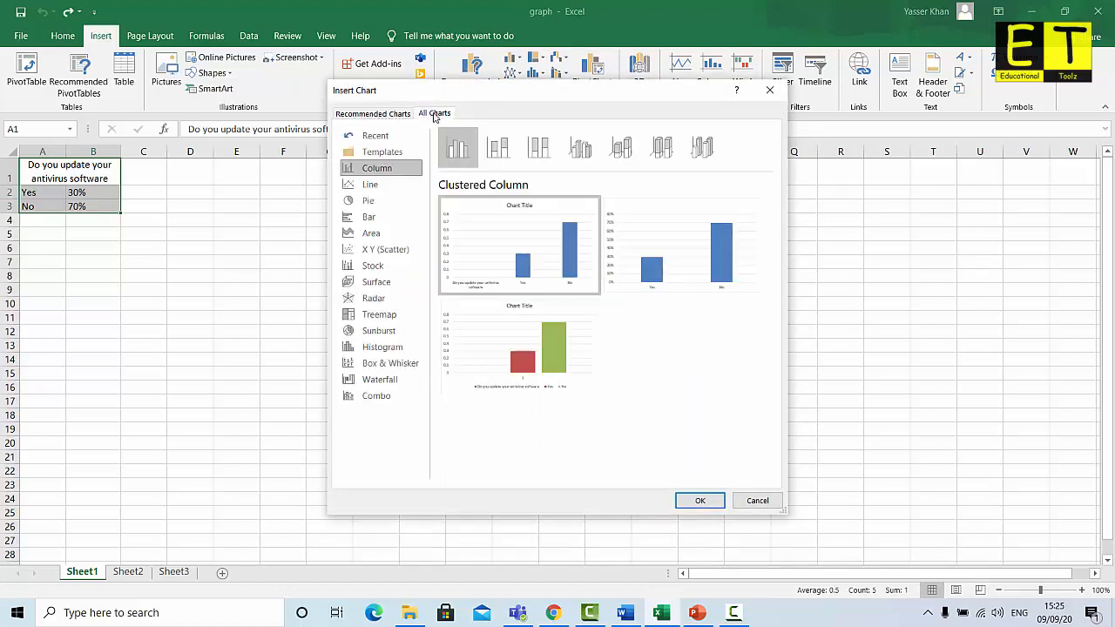
click(366, 114)
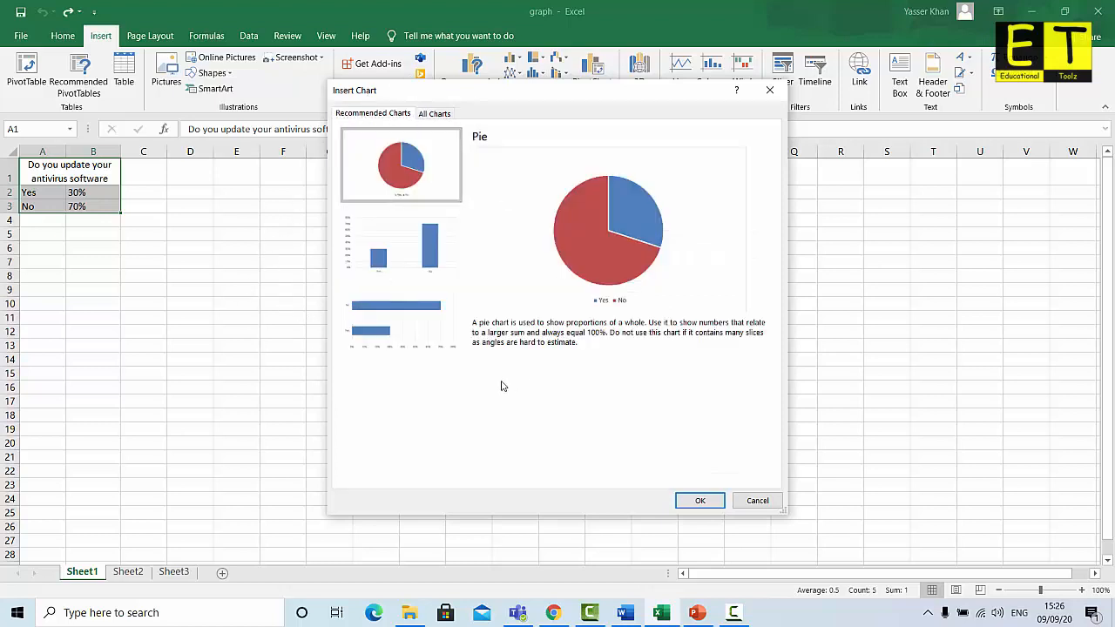
click(387, 245)
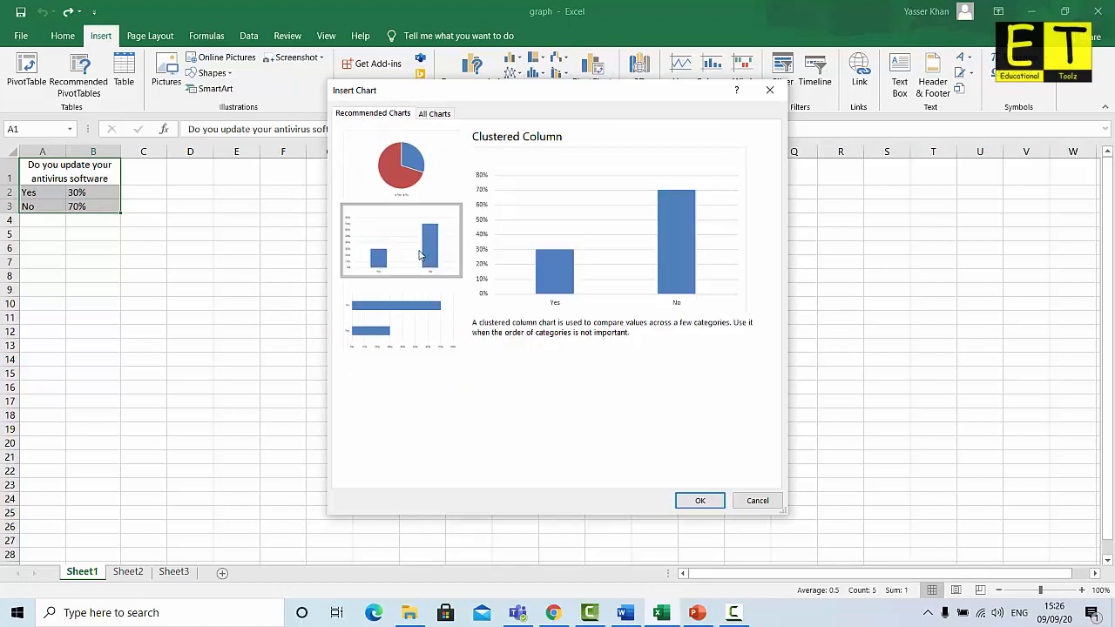
click(702, 501)
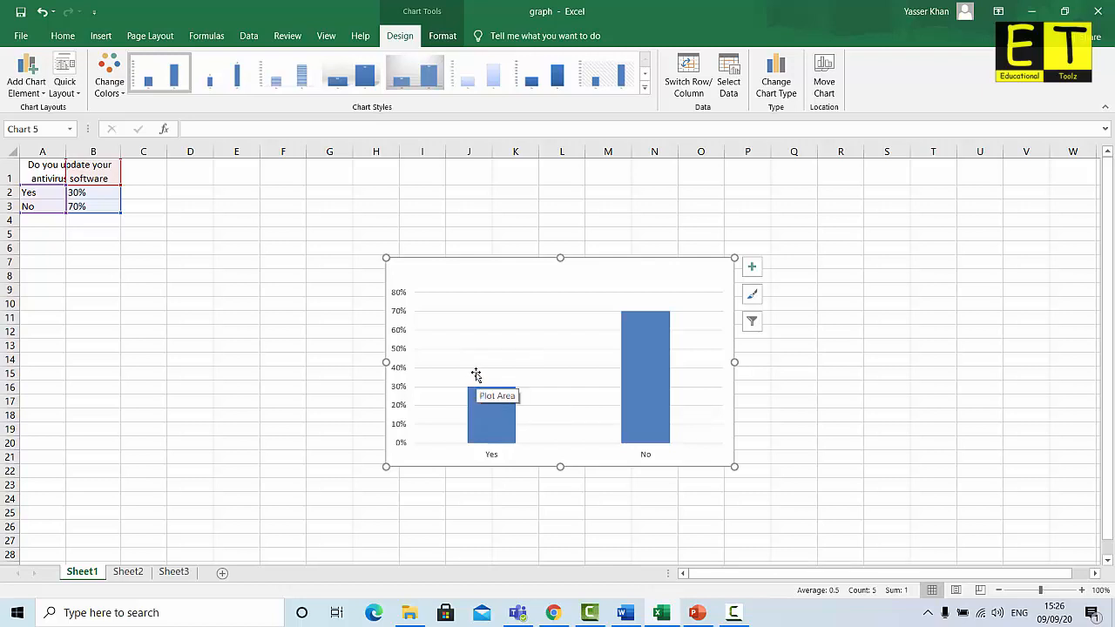
Copy the survey question text from cell A1
click(126, 274)
click(55, 176)
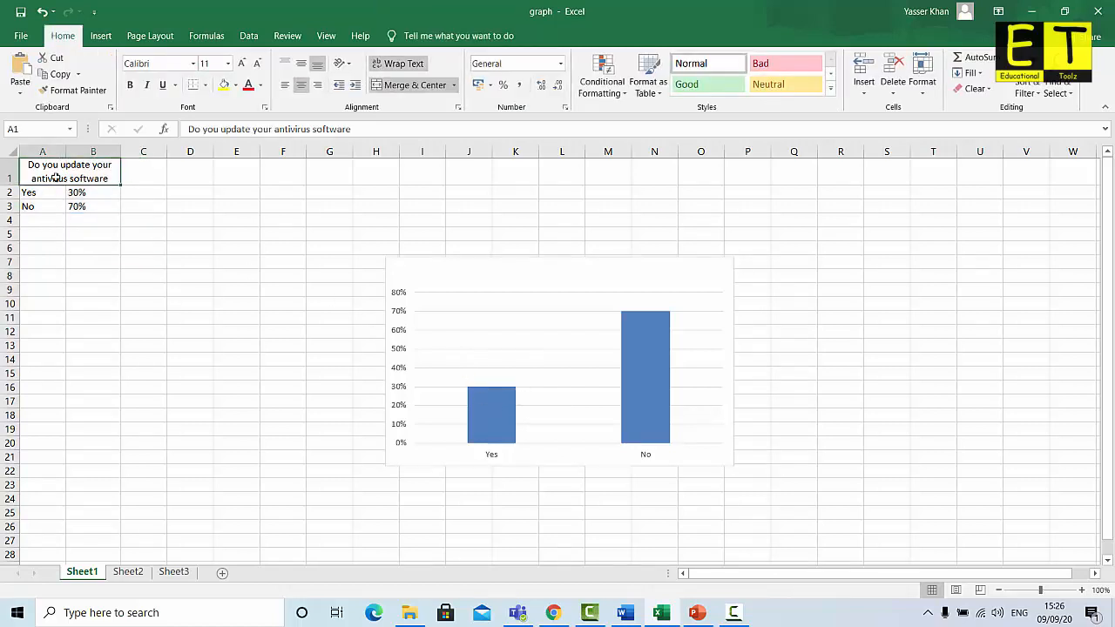
drag(365, 130, 163, 122)
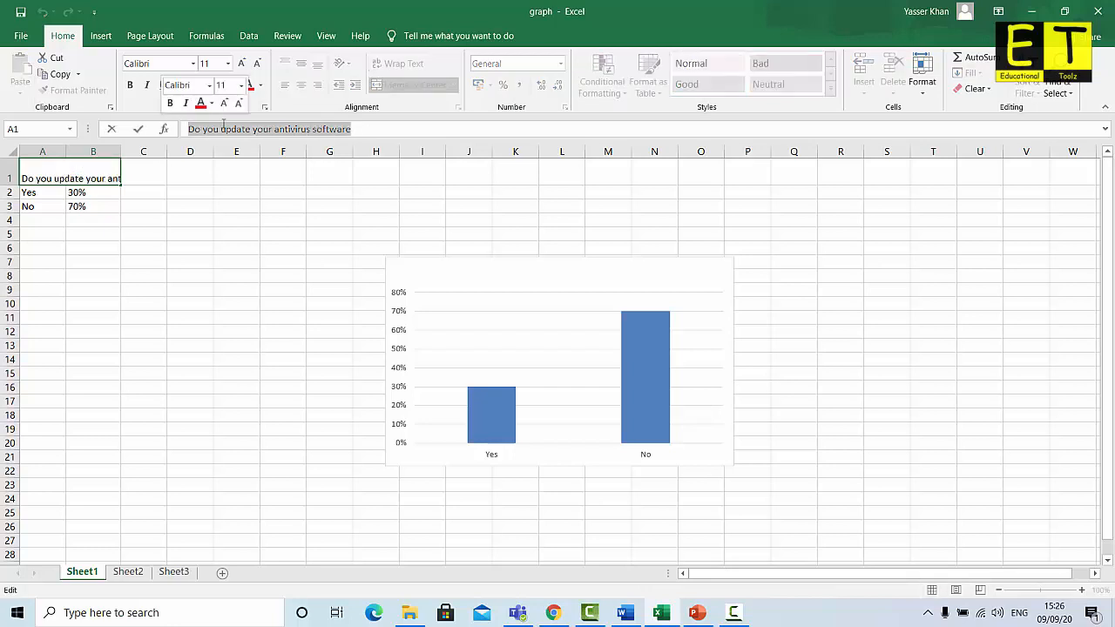
right_click(224, 126)
click(263, 148)
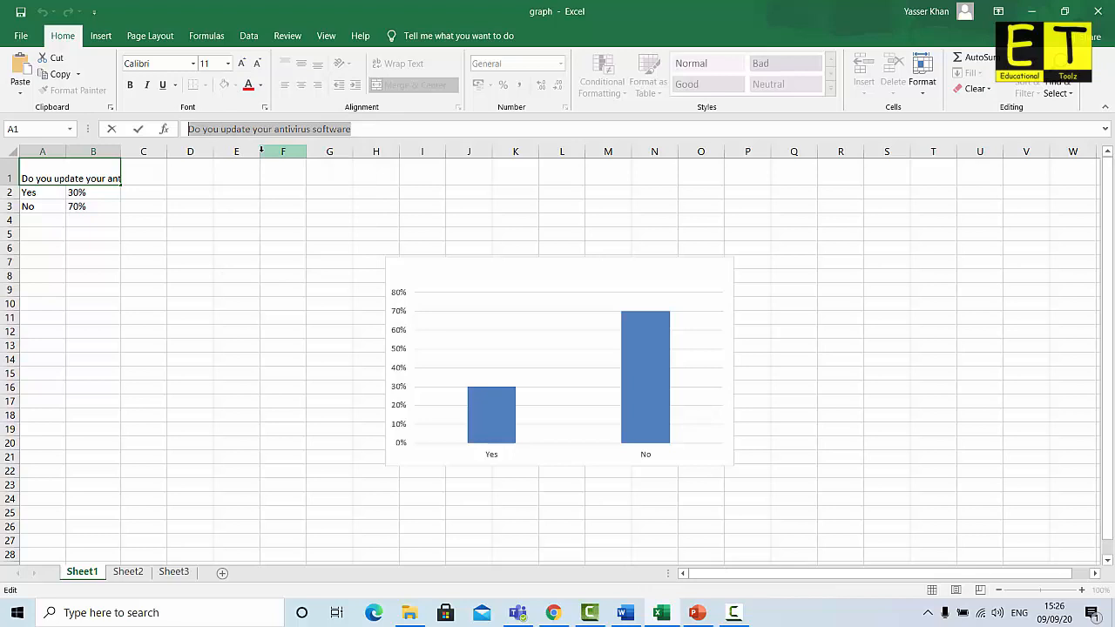
Add a chart title reading 'Do you update your antivirus software'
click(500, 277)
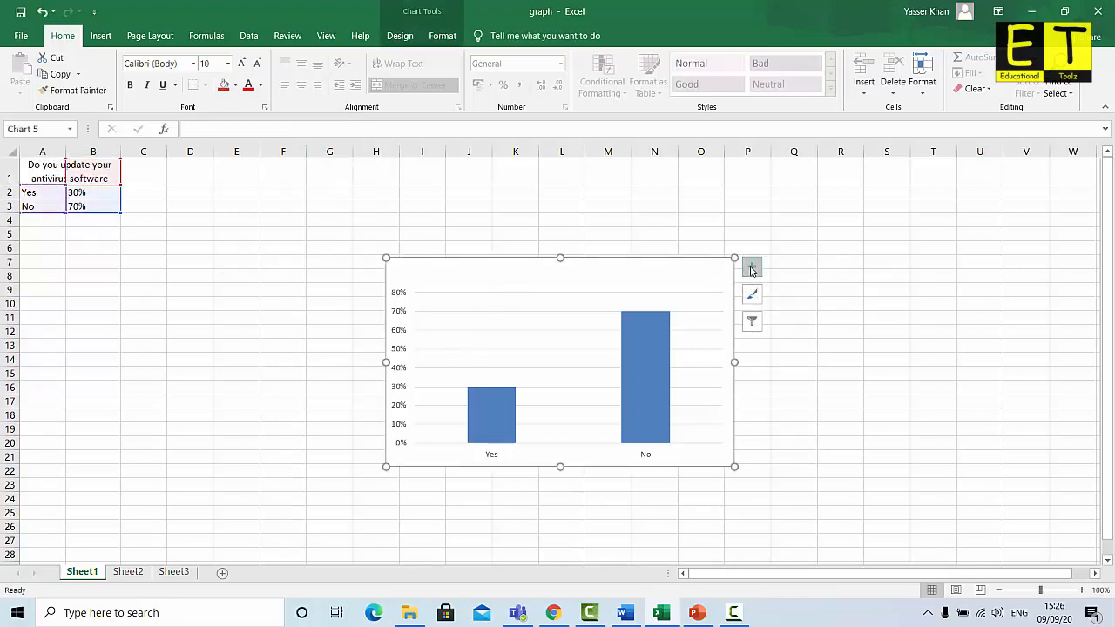
click(752, 271)
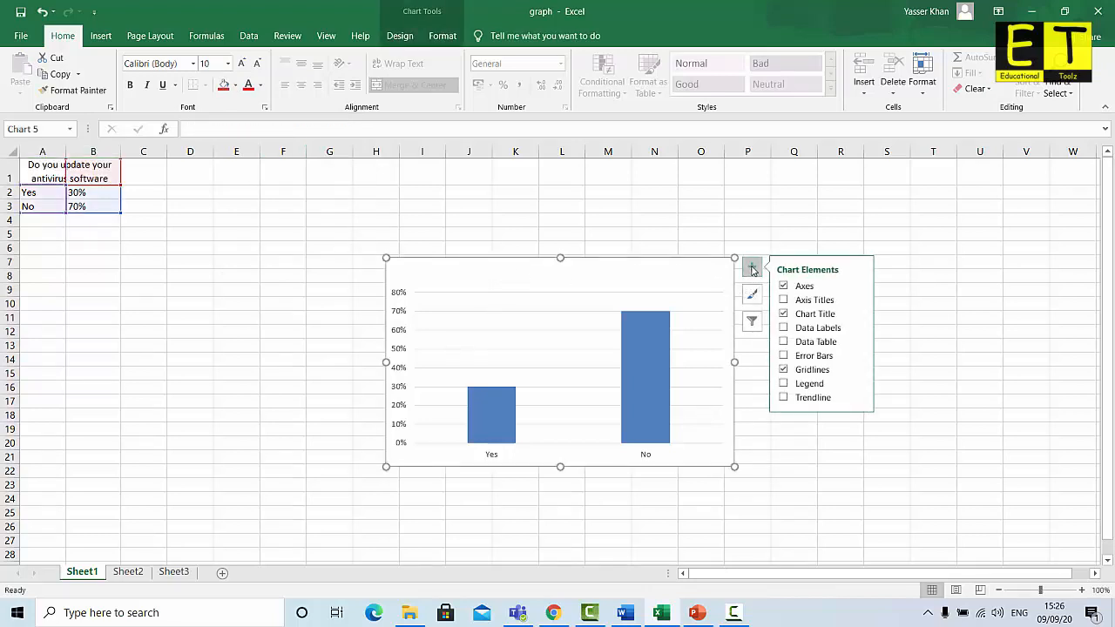
click(783, 315)
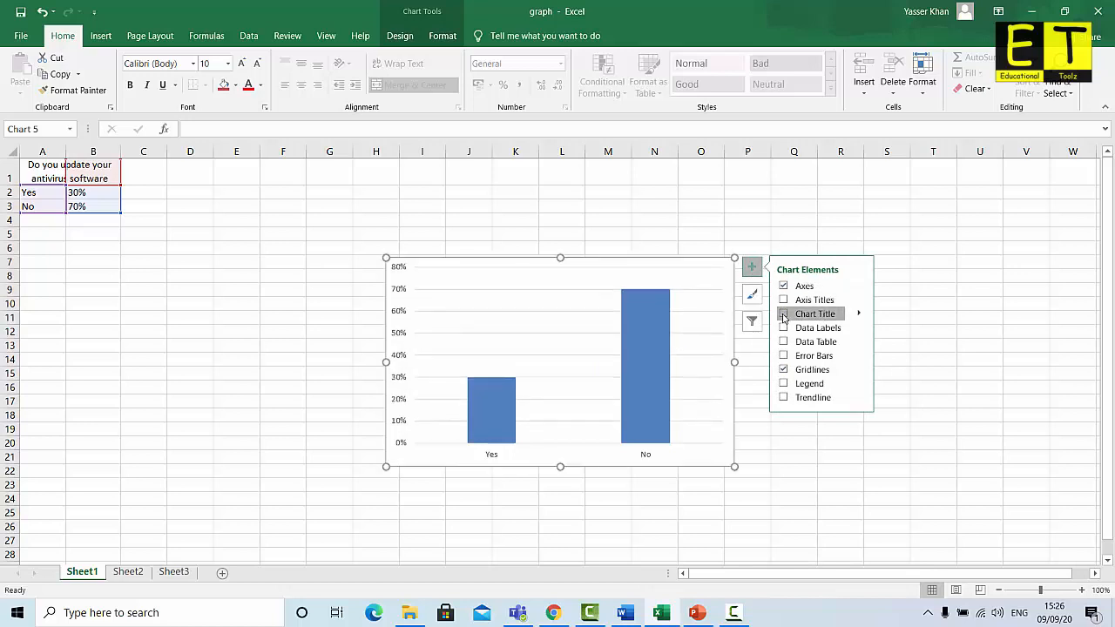
click(783, 315)
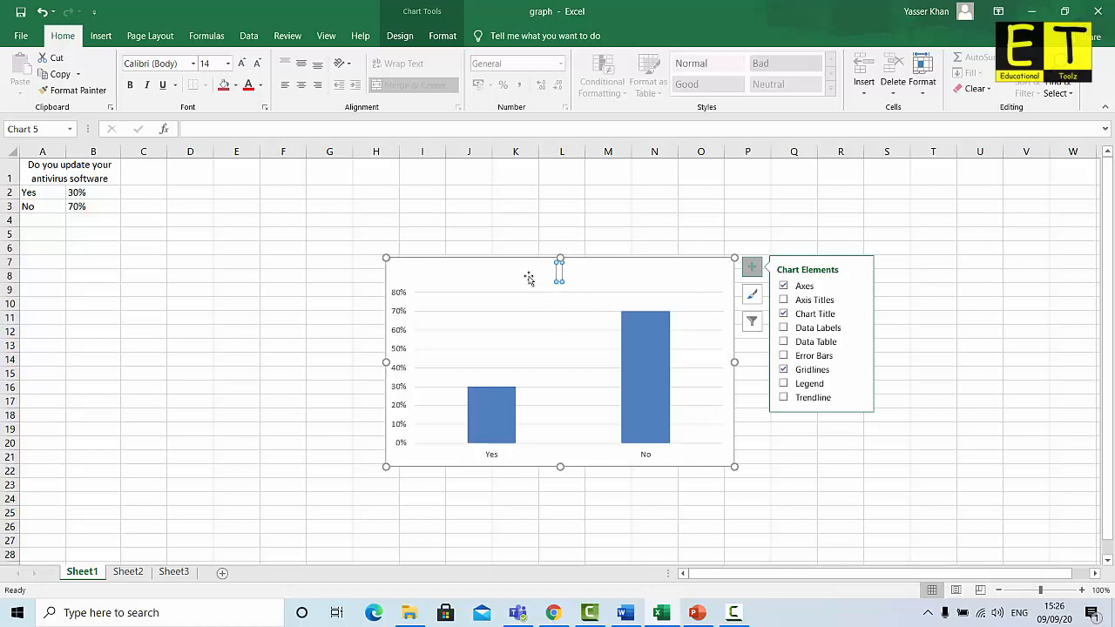
click(255, 130)
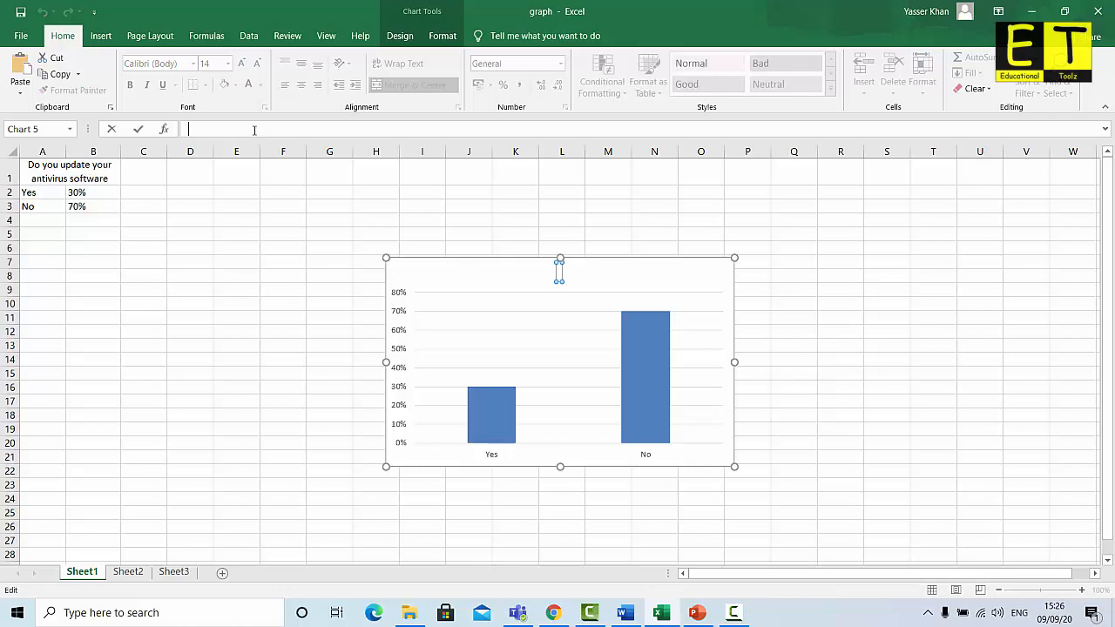
text(Do you update your antivirus software)
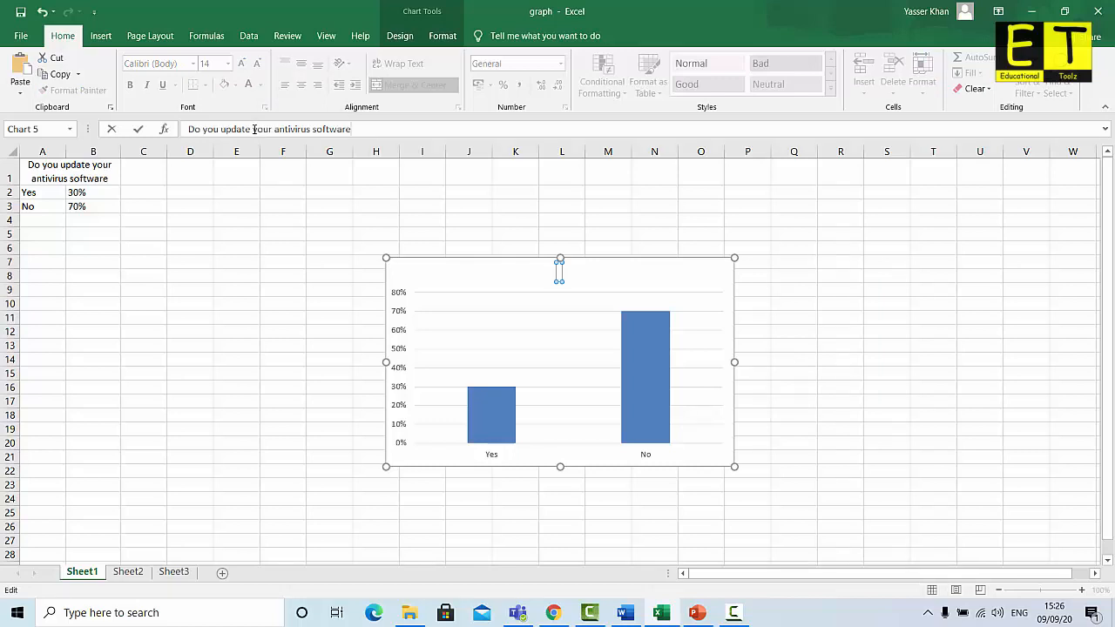
key(Return)
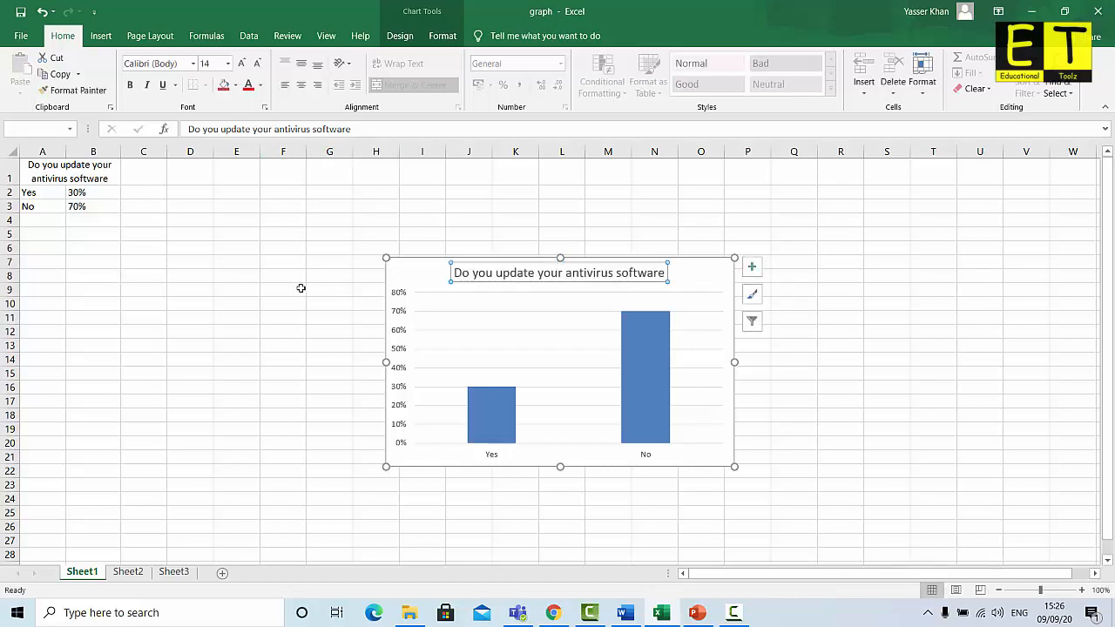
click(211, 316)
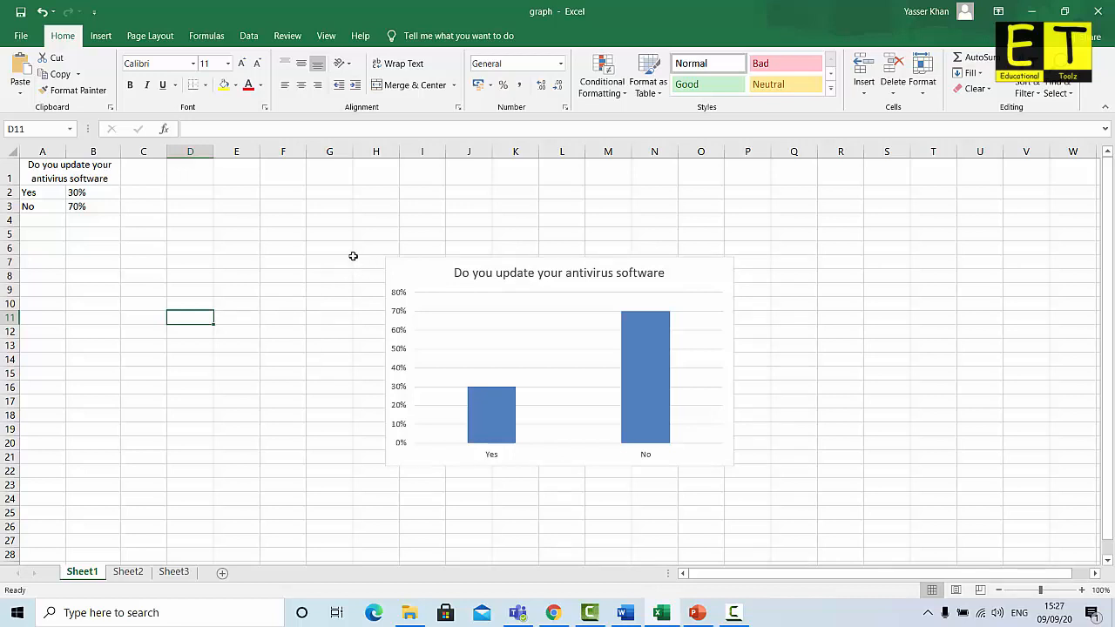
Copy the titled poll chart and switch back to the Email Ransom Virus document
click(418, 268)
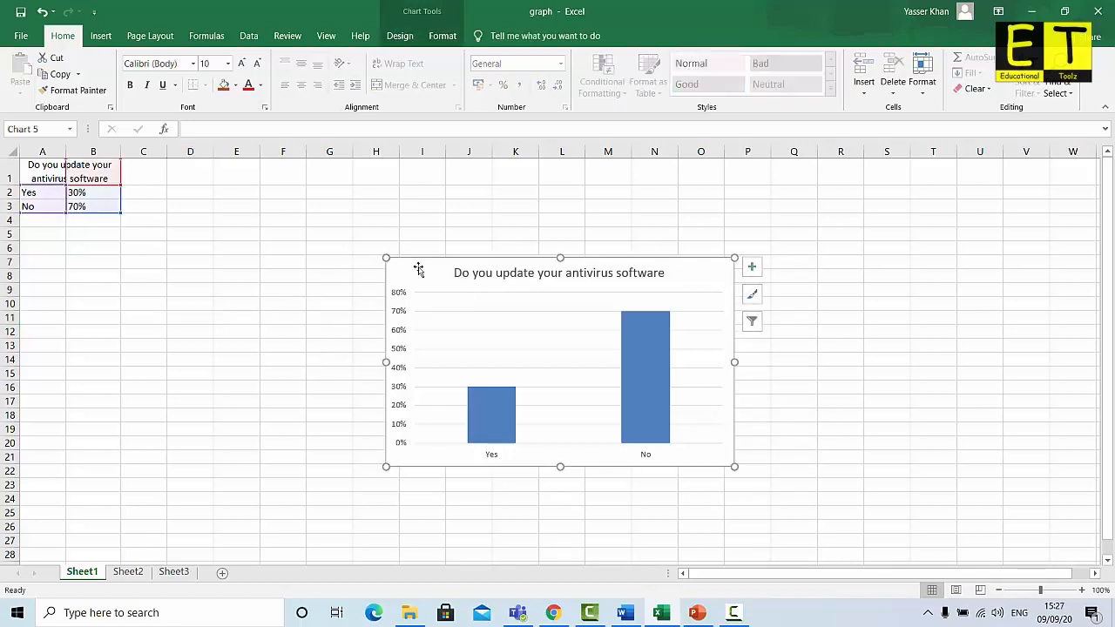
right_click(418, 267)
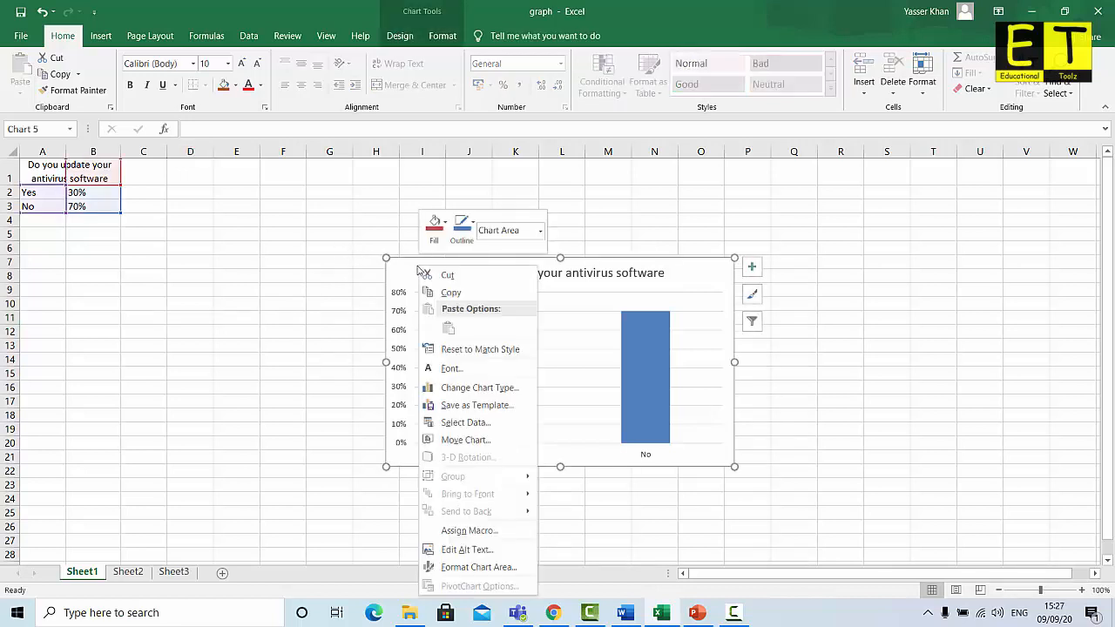
click(454, 292)
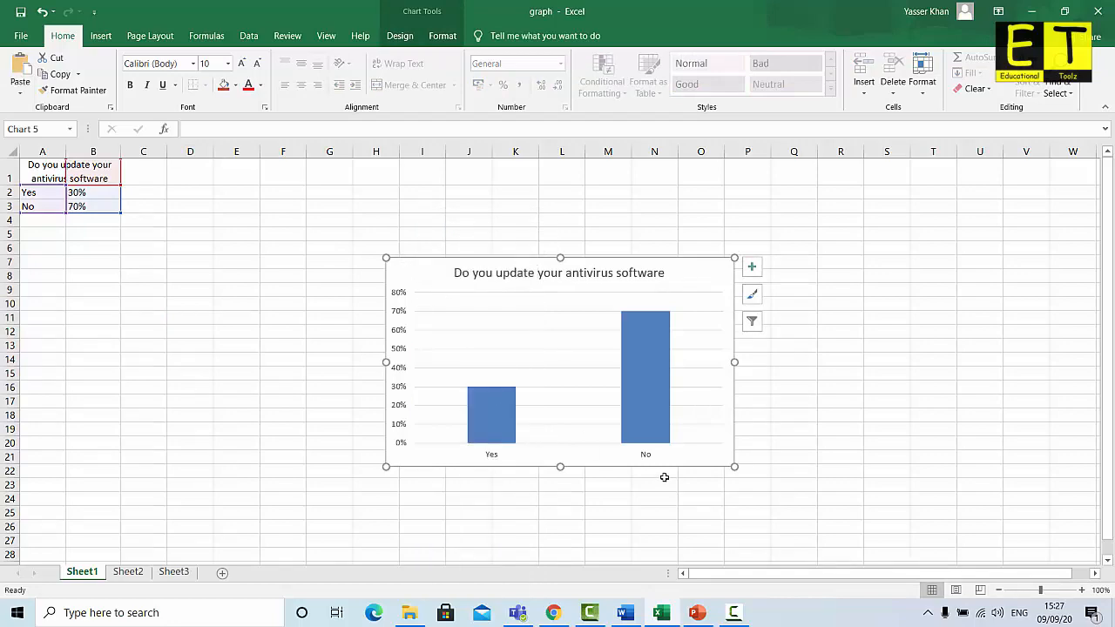
click(624, 613)
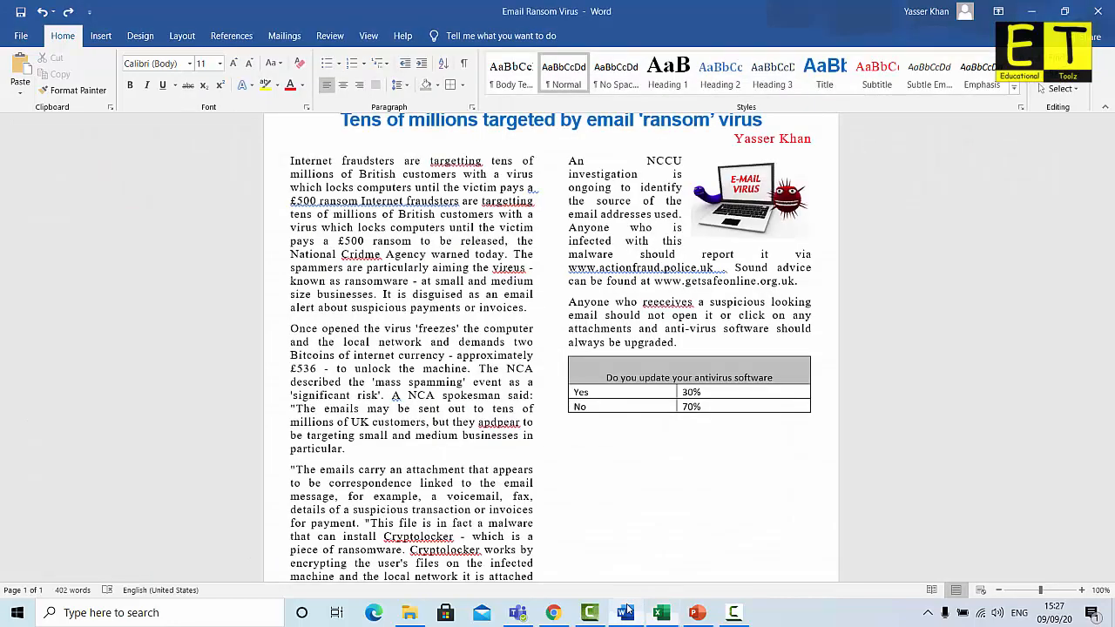
Paste the chart below the poll table using Destination Theme & Embed Workbook
click(584, 446)
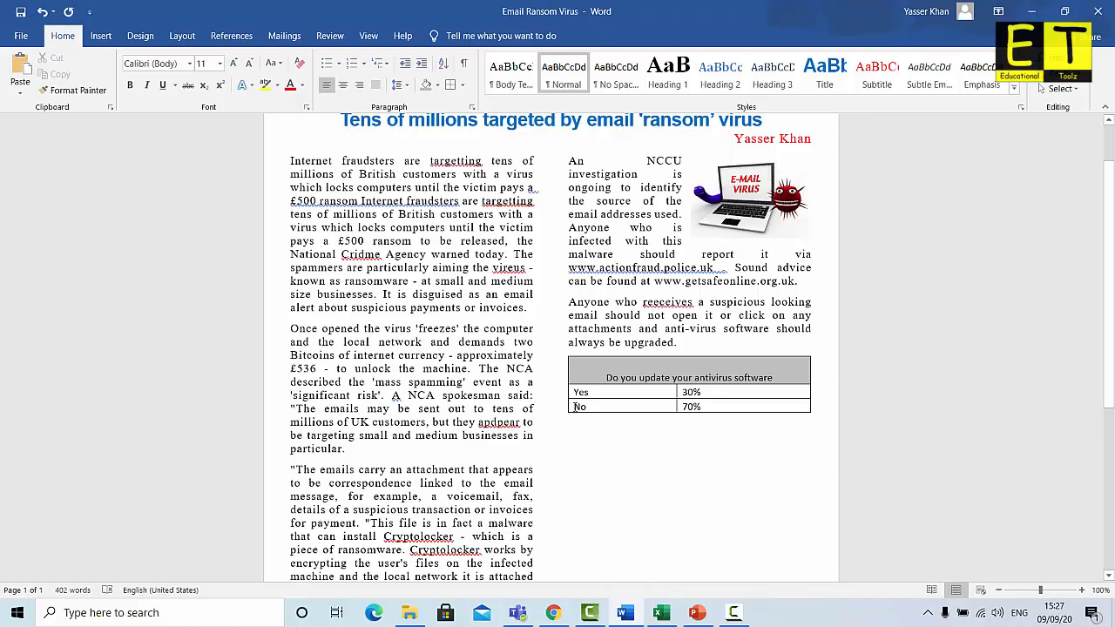
right_click(576, 444)
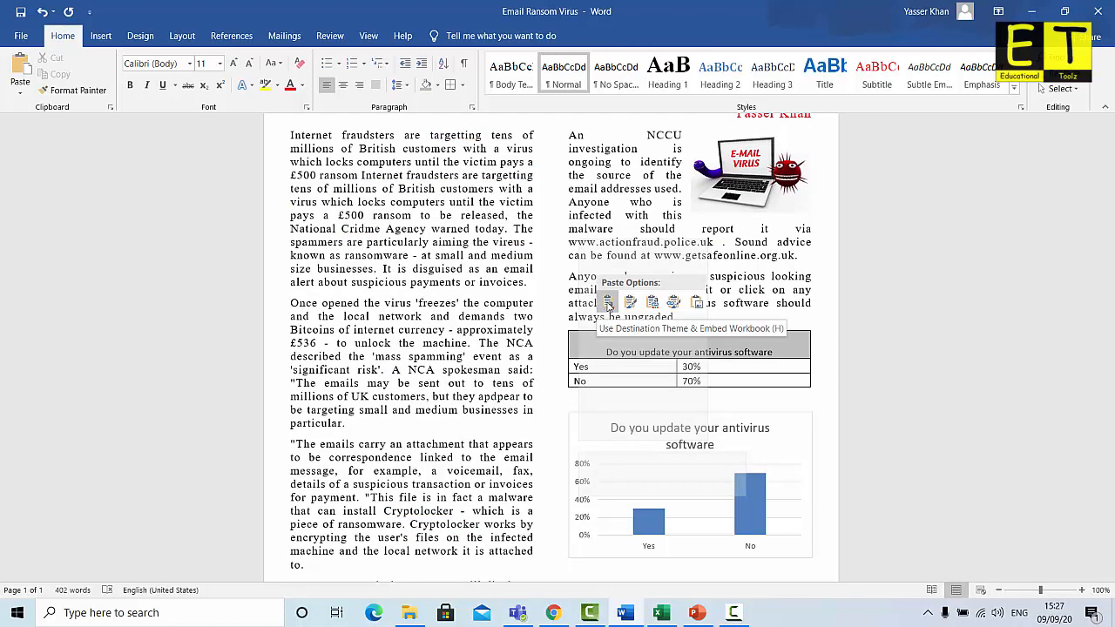
click(608, 303)
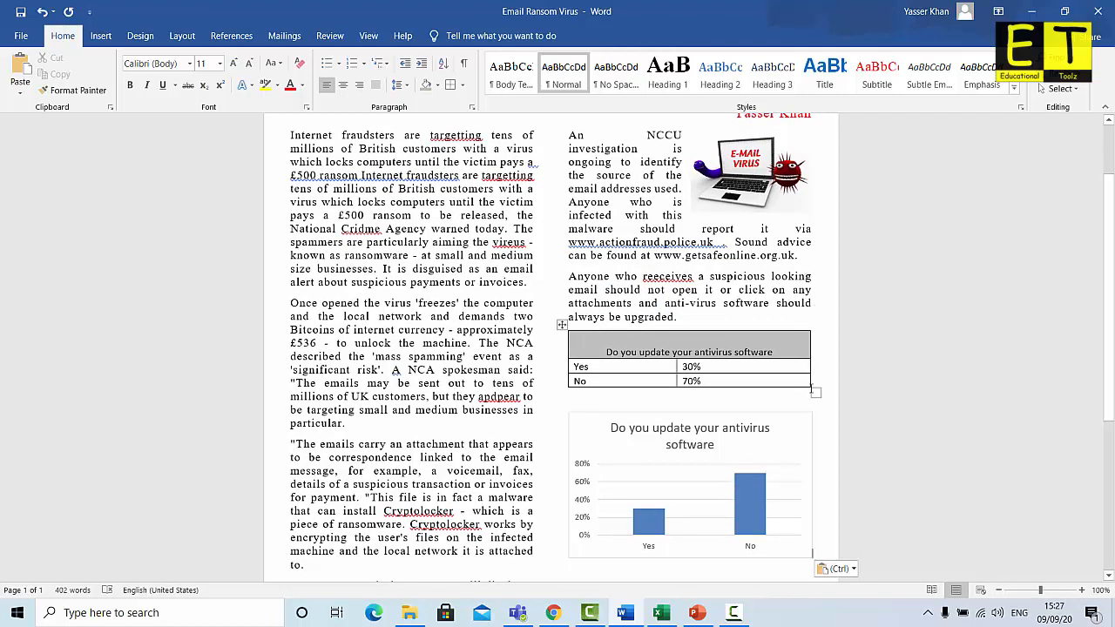
Narrow the pasted chart slightly so it fits the right column
click(810, 526)
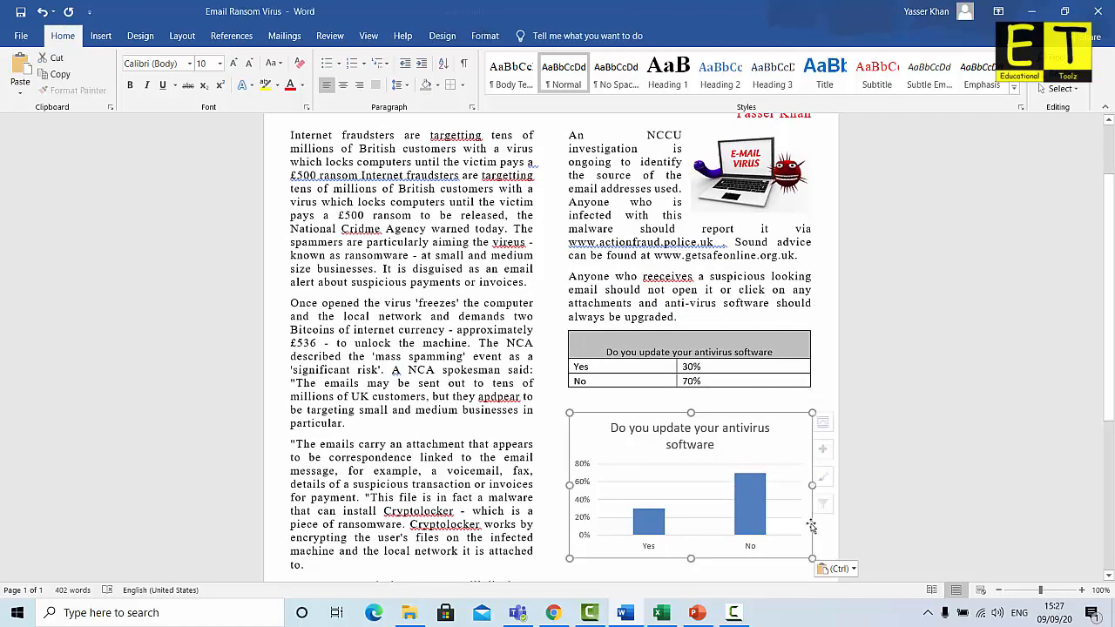
drag(811, 485, 808, 485)
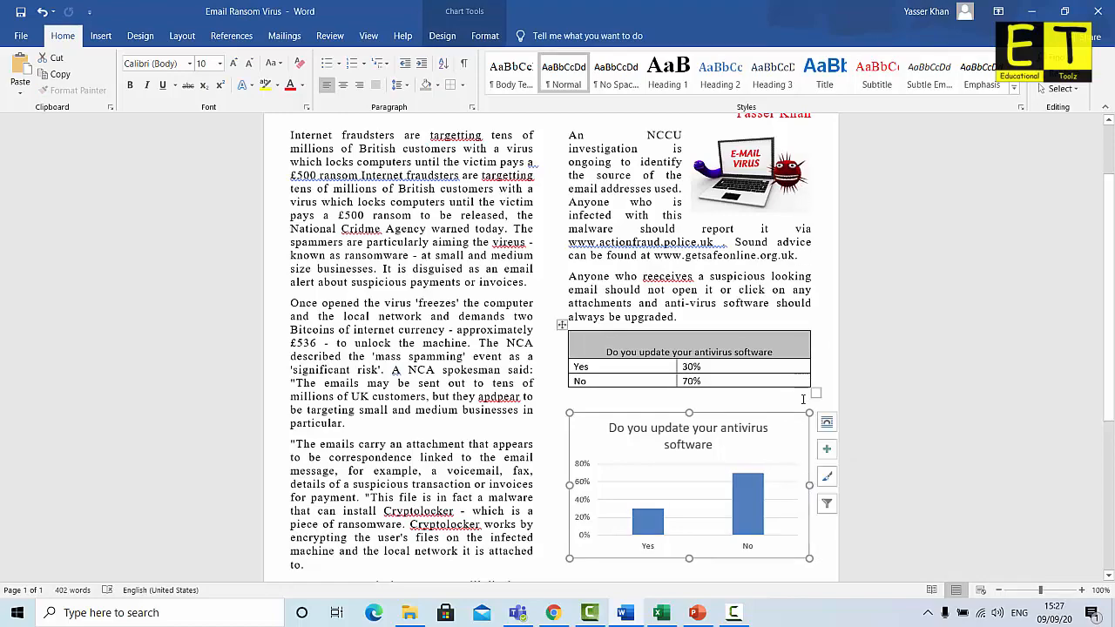
click(461, 381)
scroll(536, 409, down, 2)
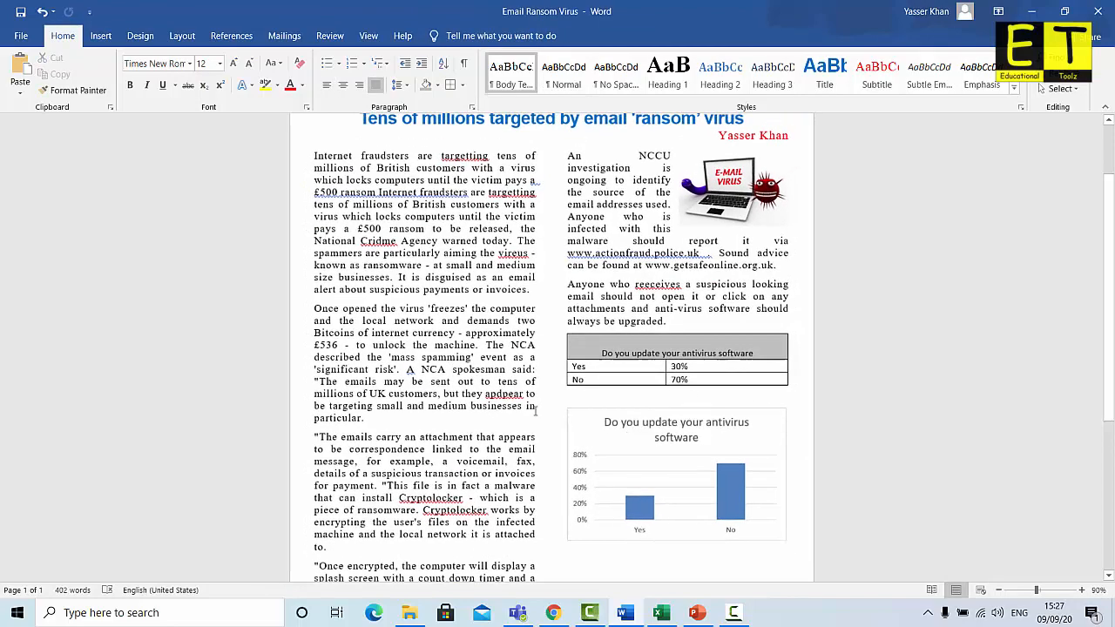
scroll(536, 411, down, 1)
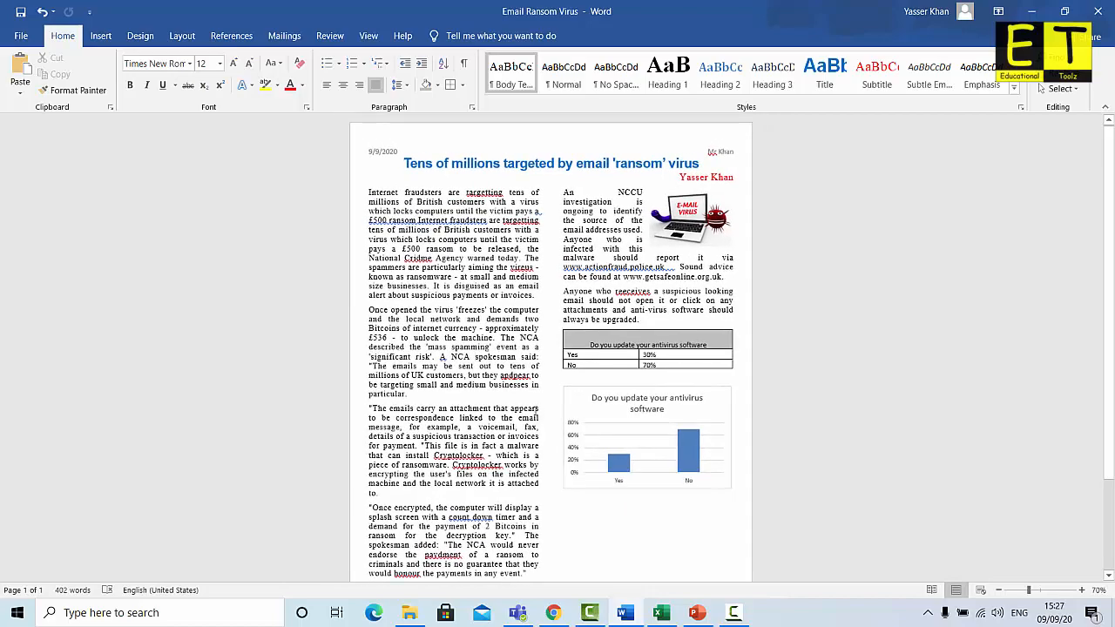
scroll(535, 410, down, 1)
scroll(536, 409, down, 1)
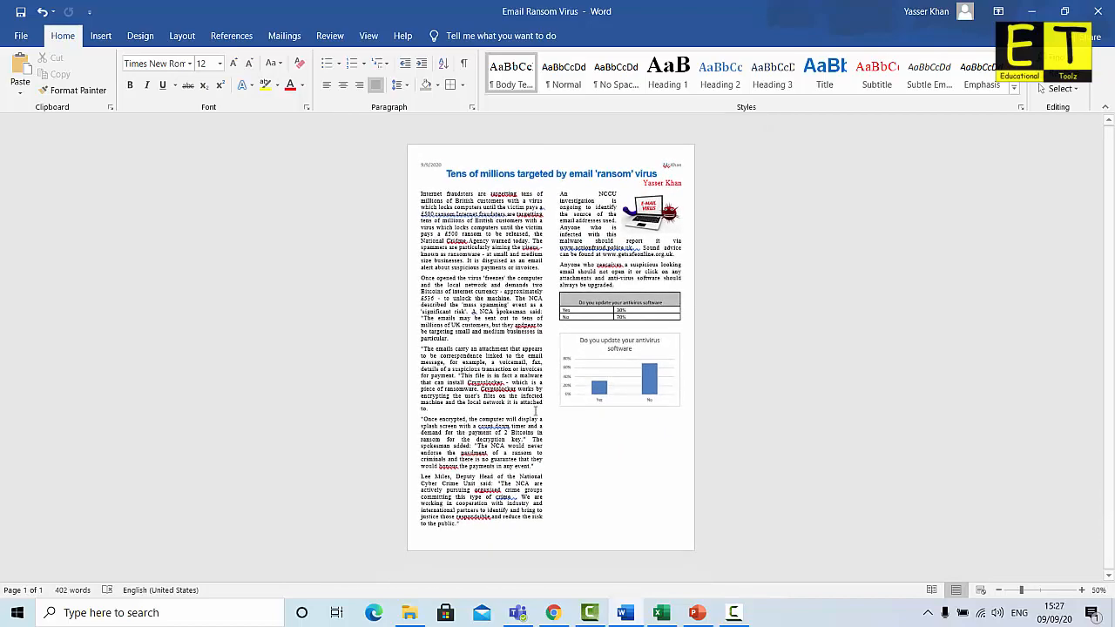
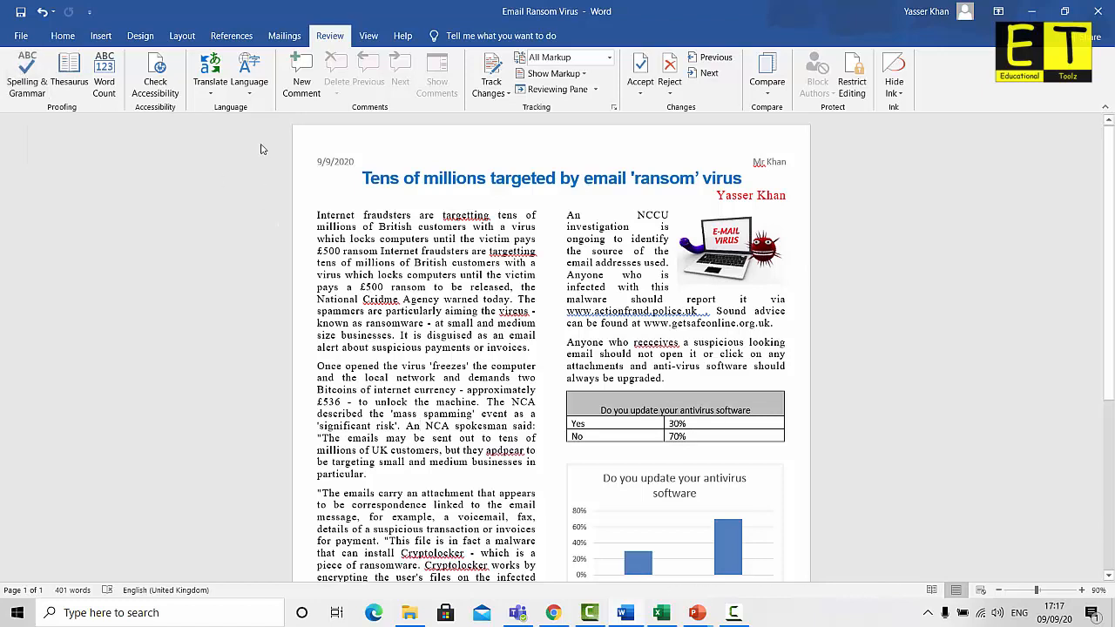
Mark the article text as English (United Kingdom) for proofing via Set Proofing Language
click(251, 94)
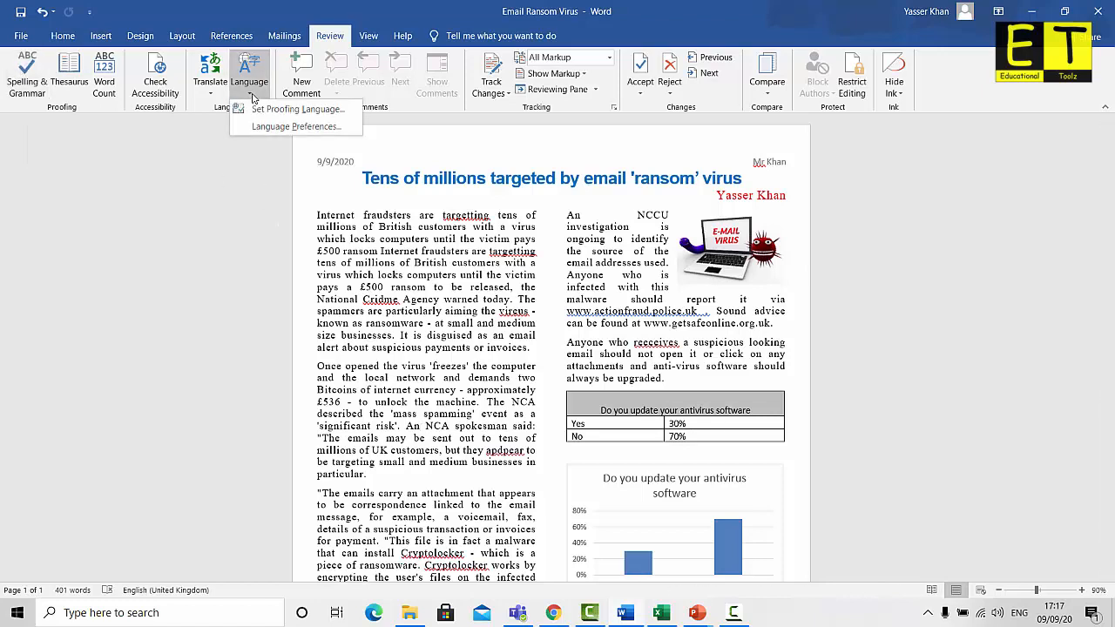
click(291, 110)
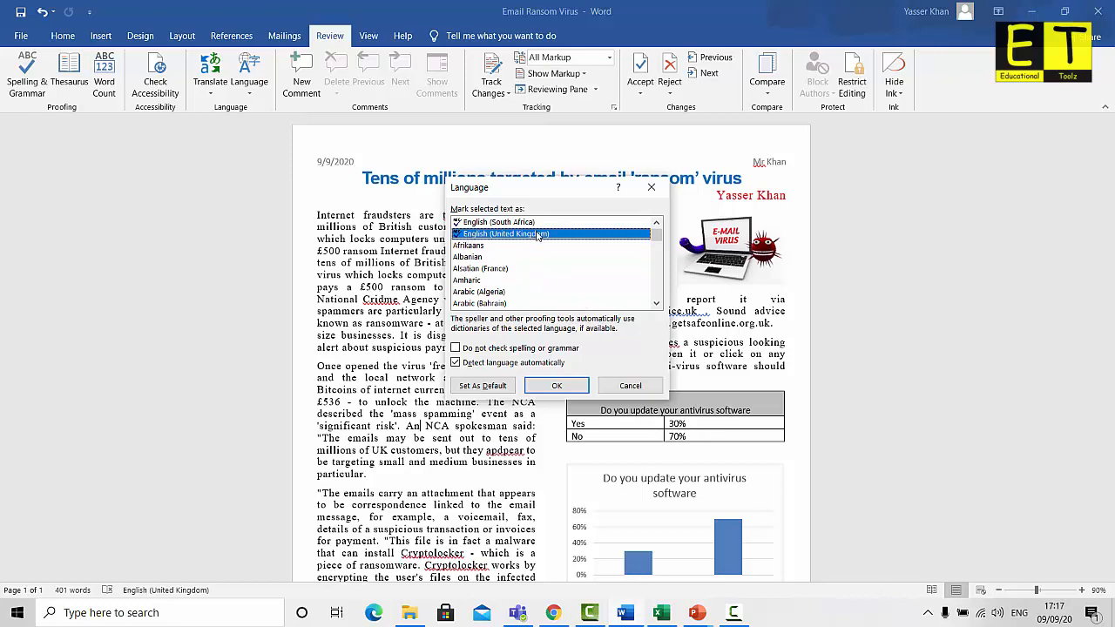
click(557, 386)
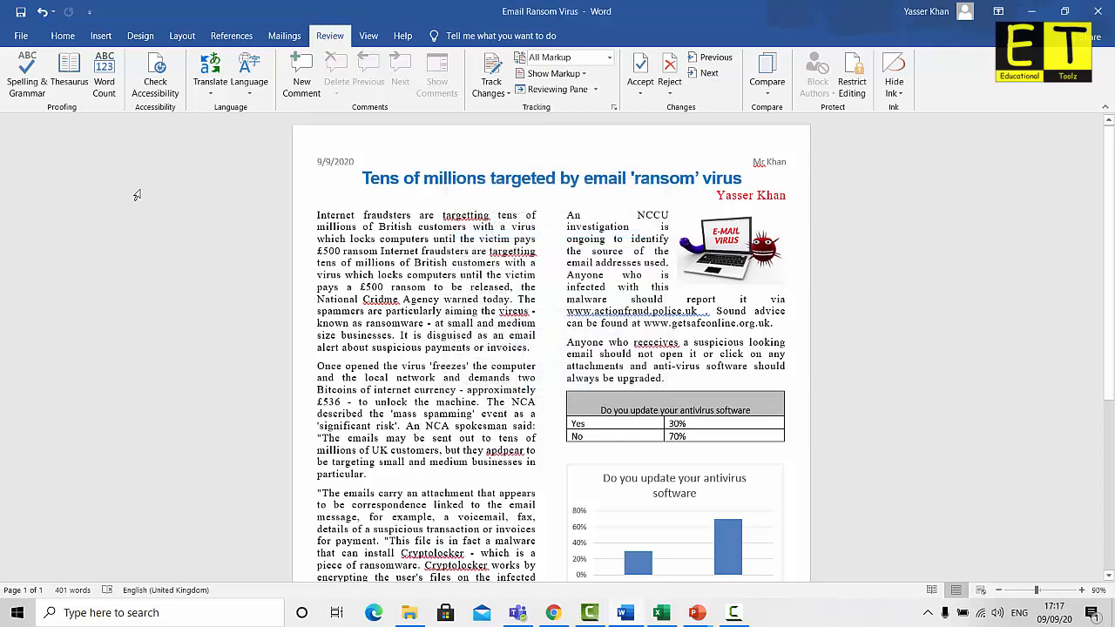
Start the spelling and grammar check from the first paragraph at 'targetting'
click(22, 70)
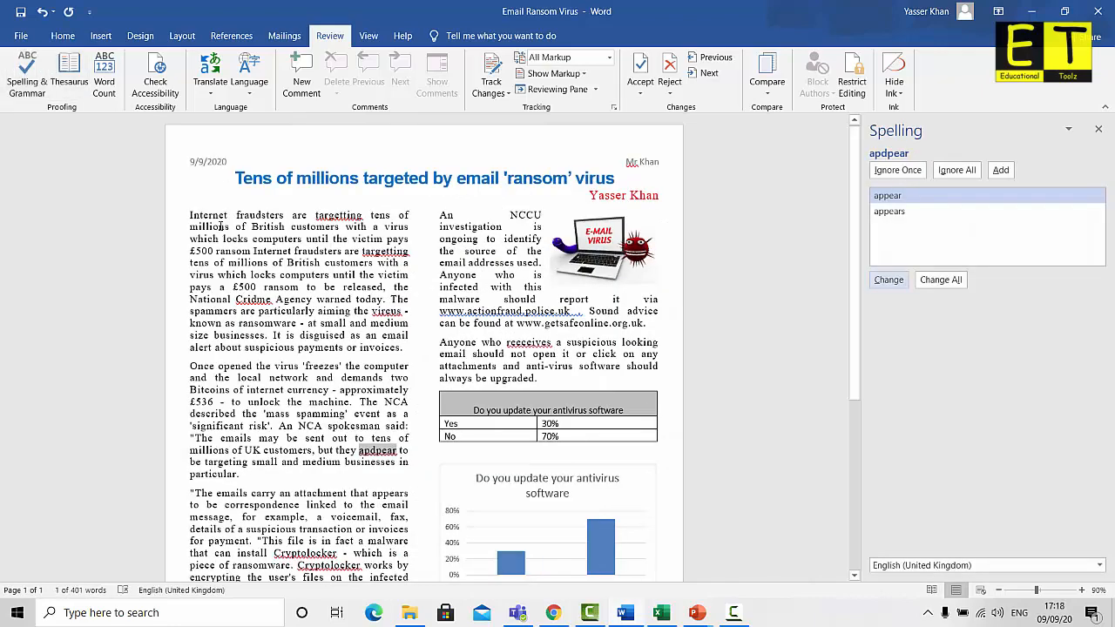
click(202, 216)
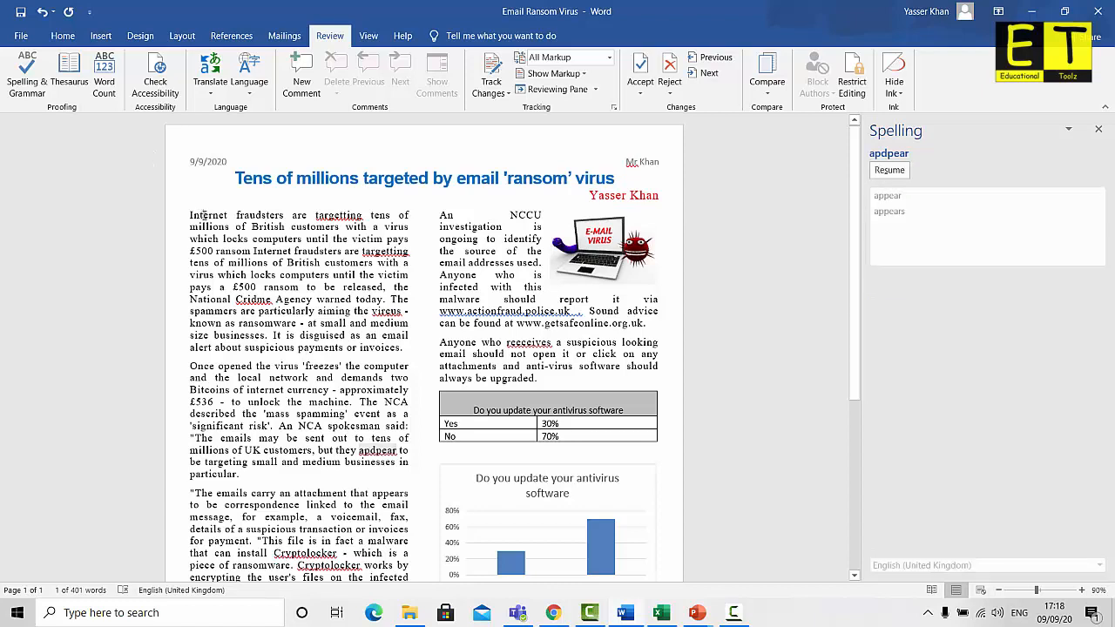
click(343, 215)
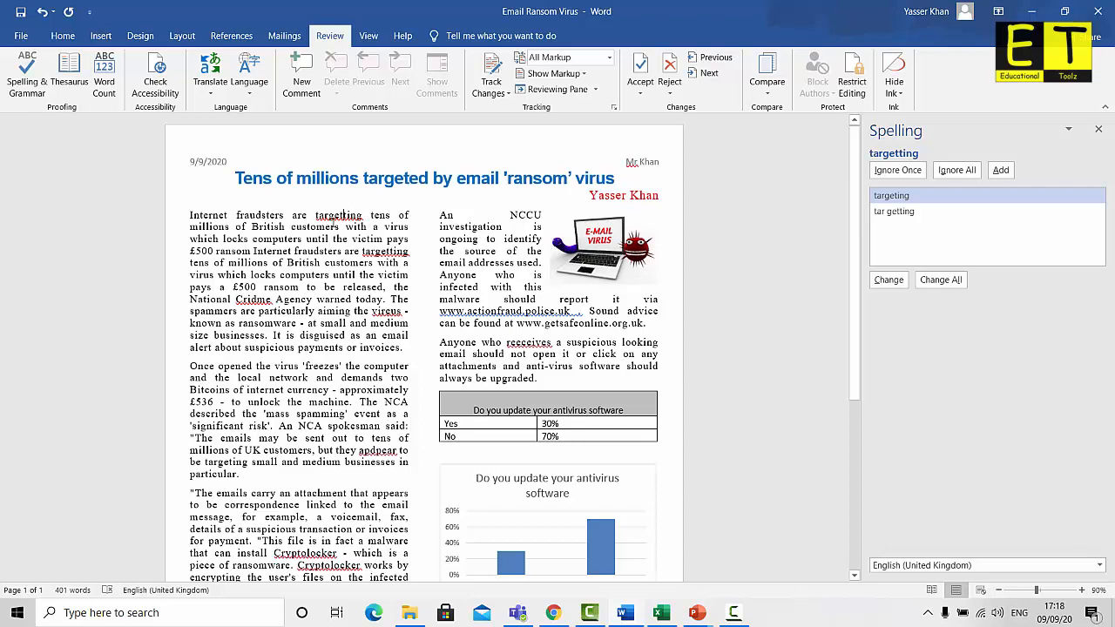
Change both 'targetting' occurrences to 'targeting' and 'Cridme' to 'Crime'
click(907, 195)
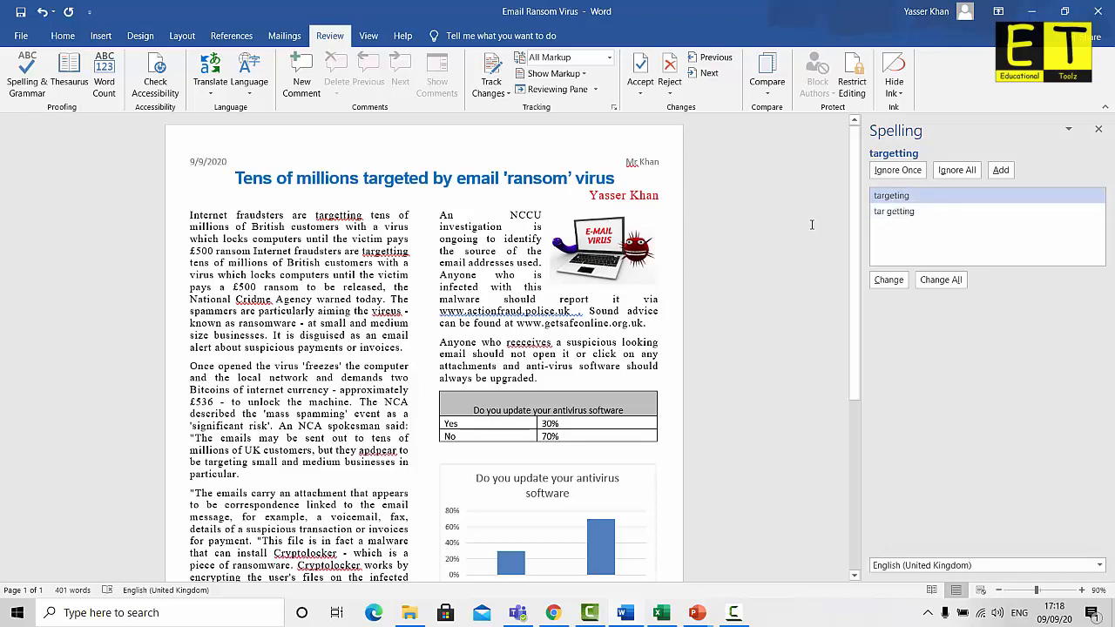
click(889, 282)
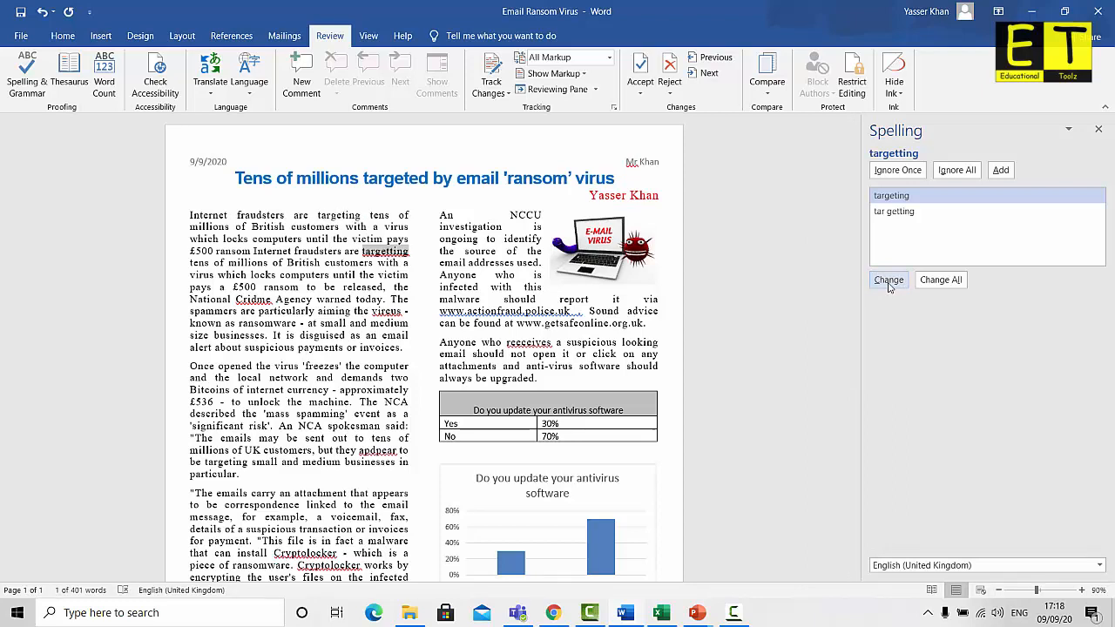
click(889, 282)
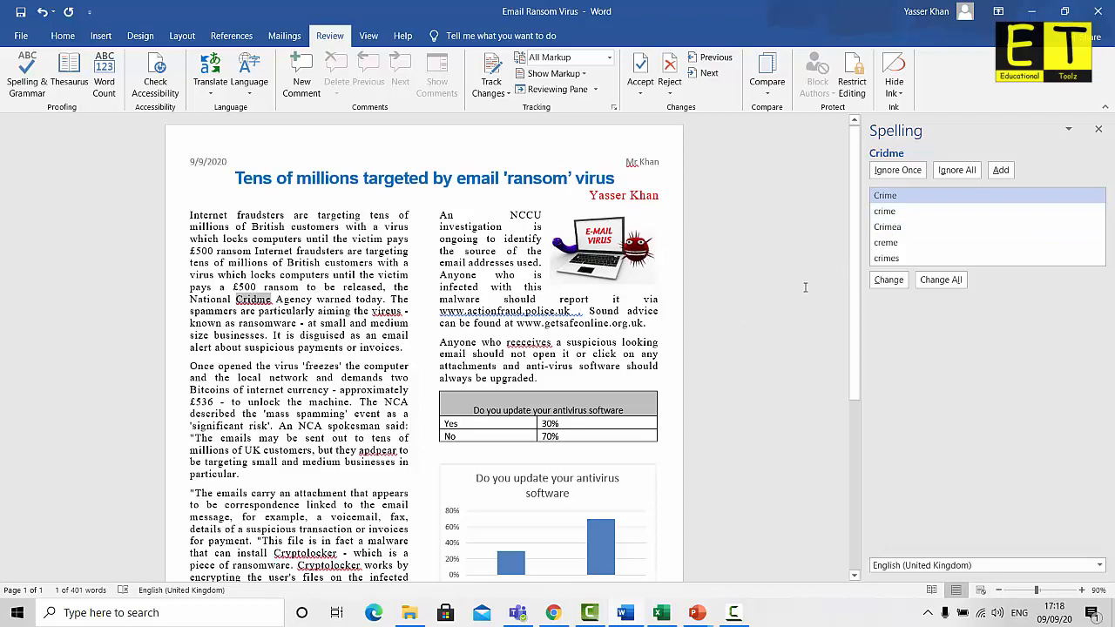
click(888, 279)
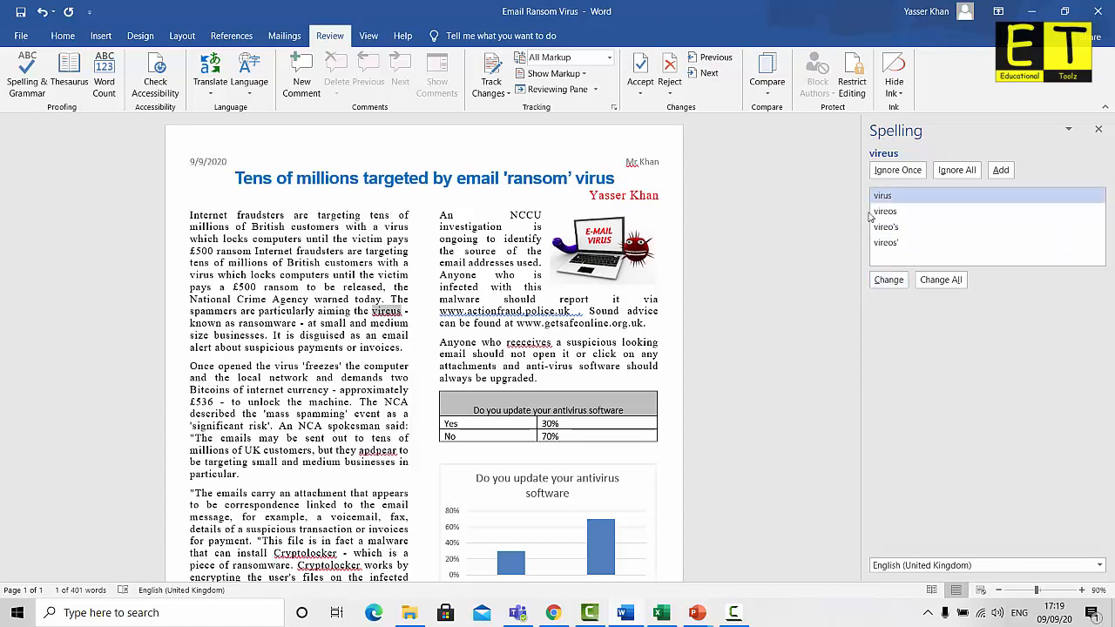
Correct 'vireus' to 'virus' and 'apdpear' to 'appear', then add 'Cryptolocker' to the dictionary
click(888, 280)
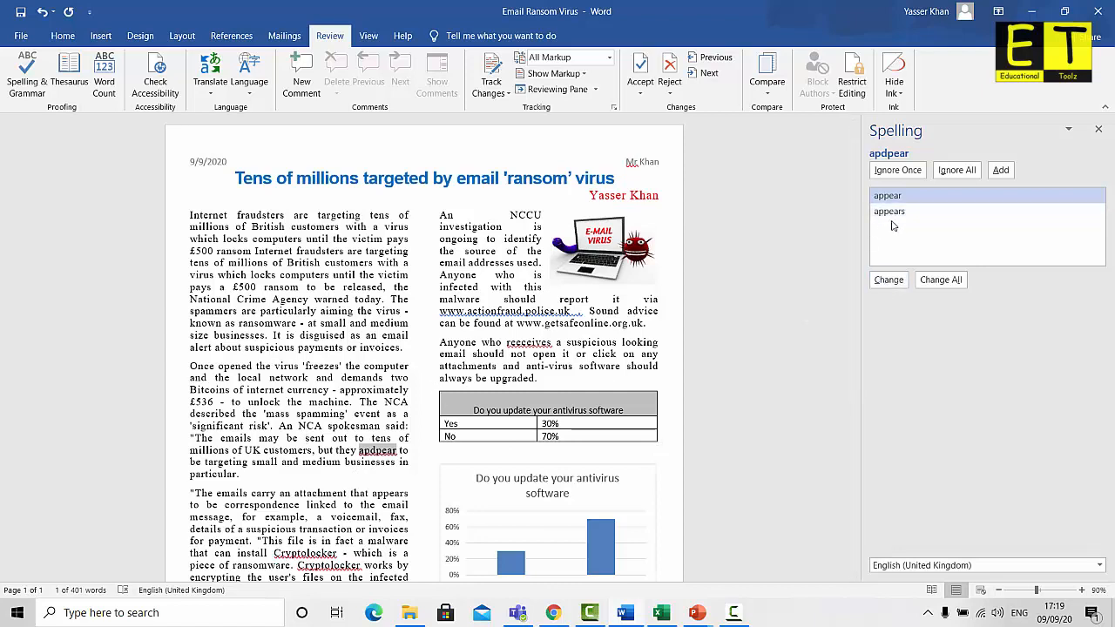
click(890, 283)
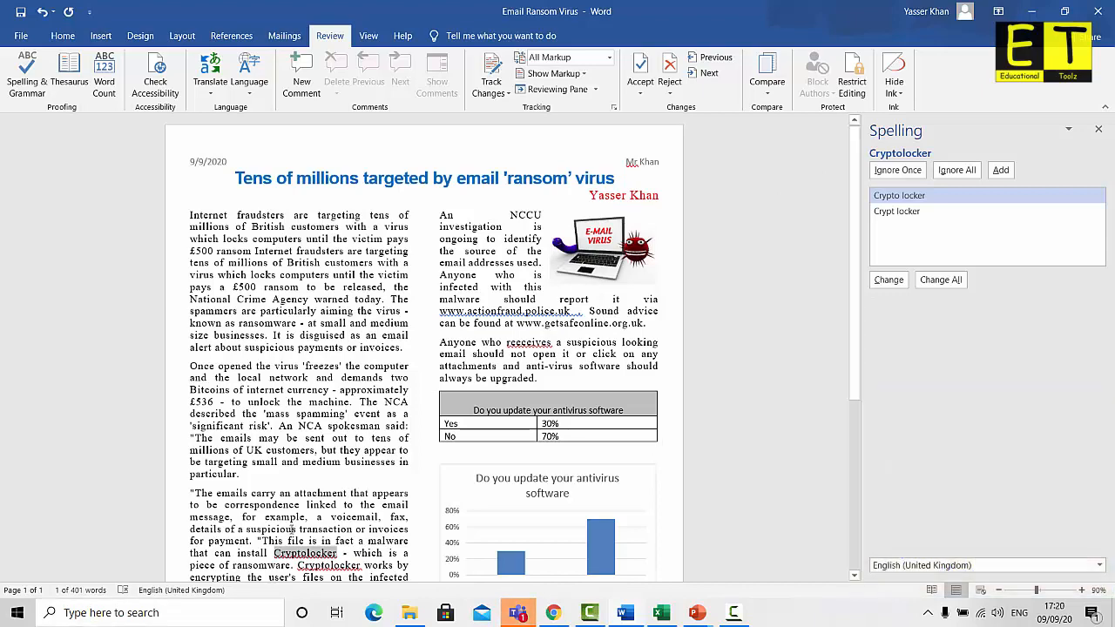
scroll(291, 529, down, 3)
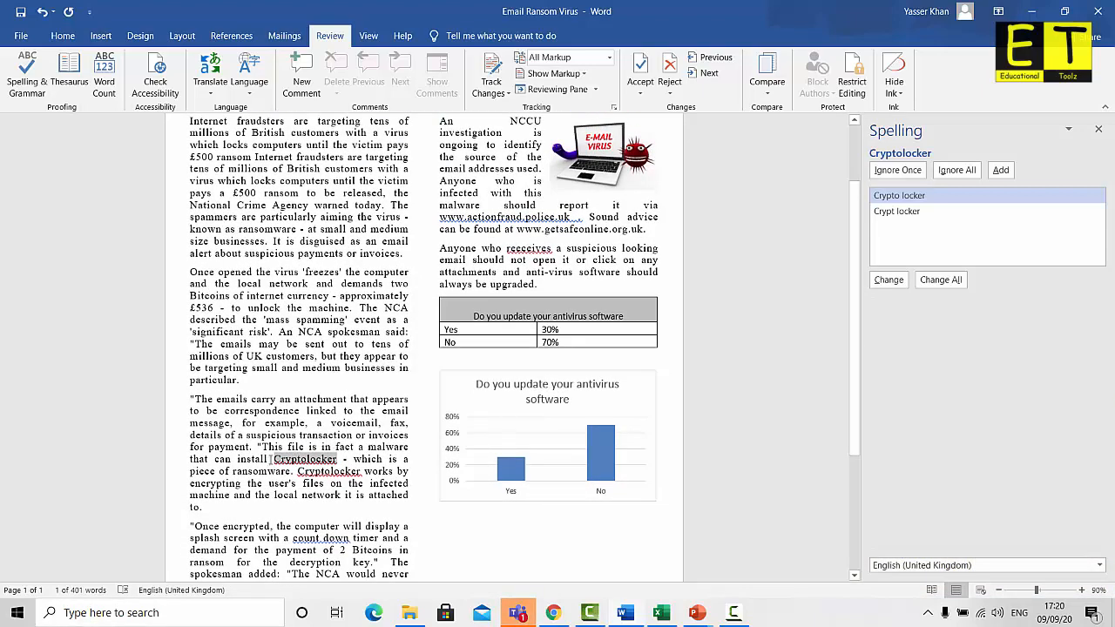
click(1001, 170)
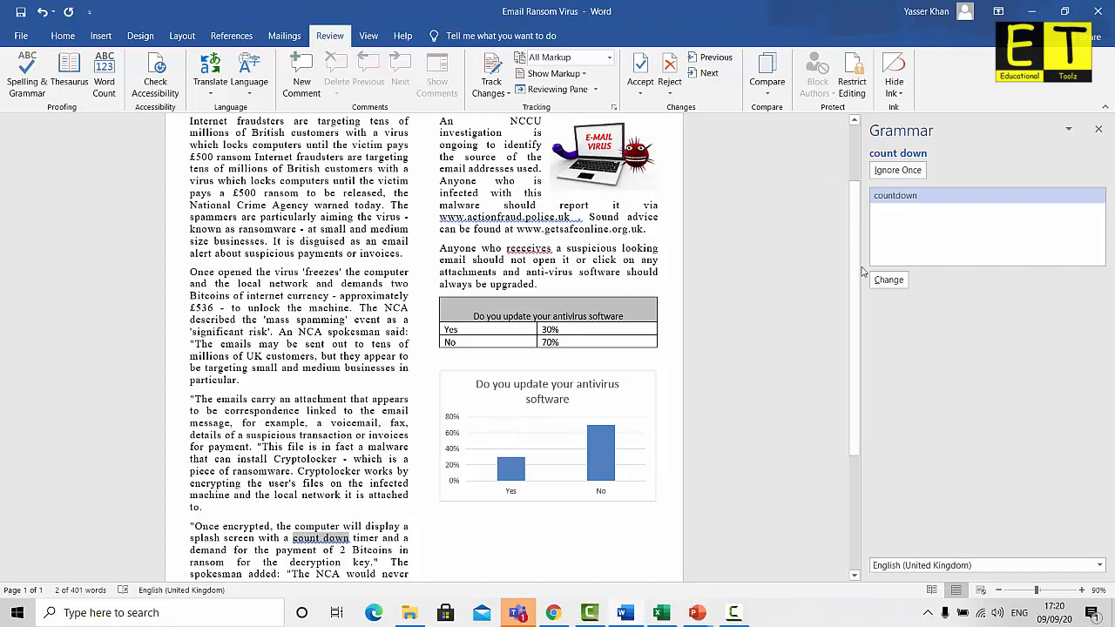
Accept corrections: countdown, payment, 'crime.', responsible, the web address full stop, and receives
click(889, 280)
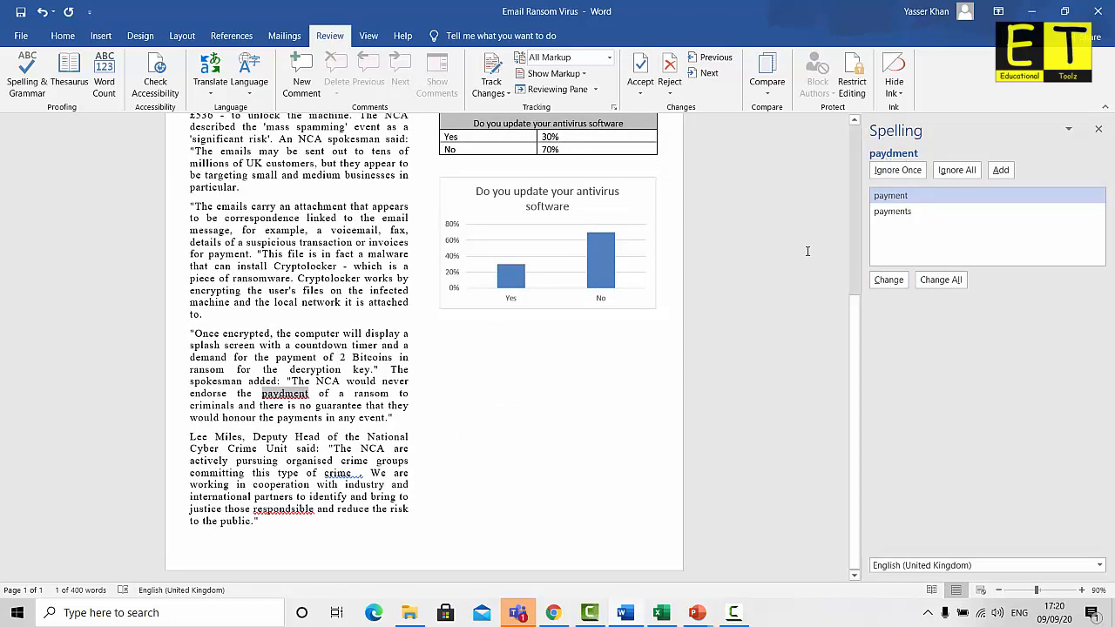
click(887, 280)
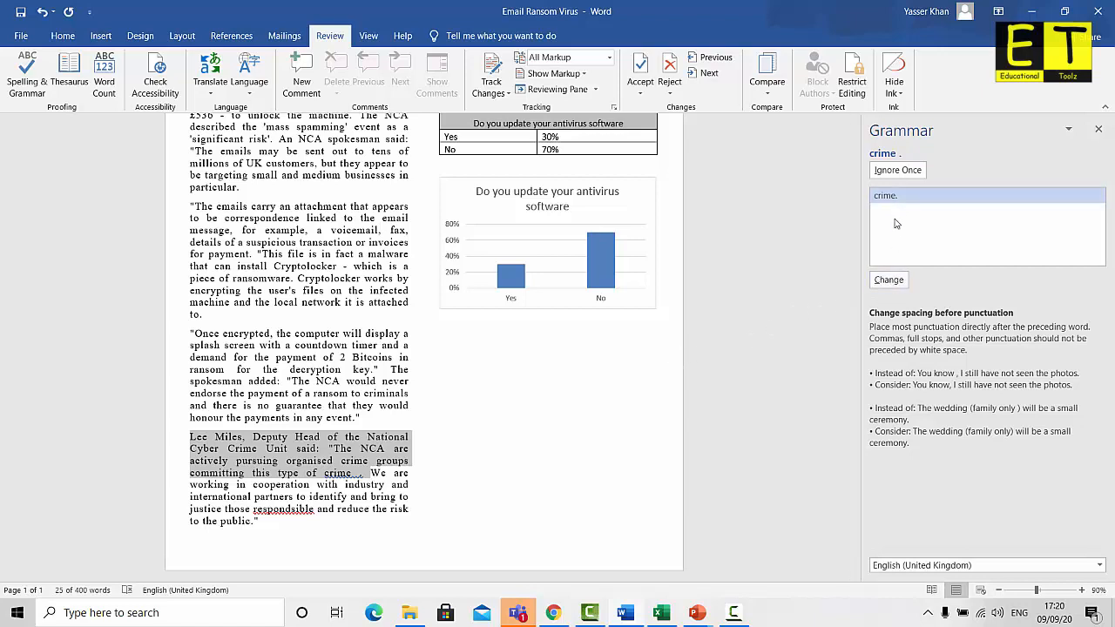
click(889, 280)
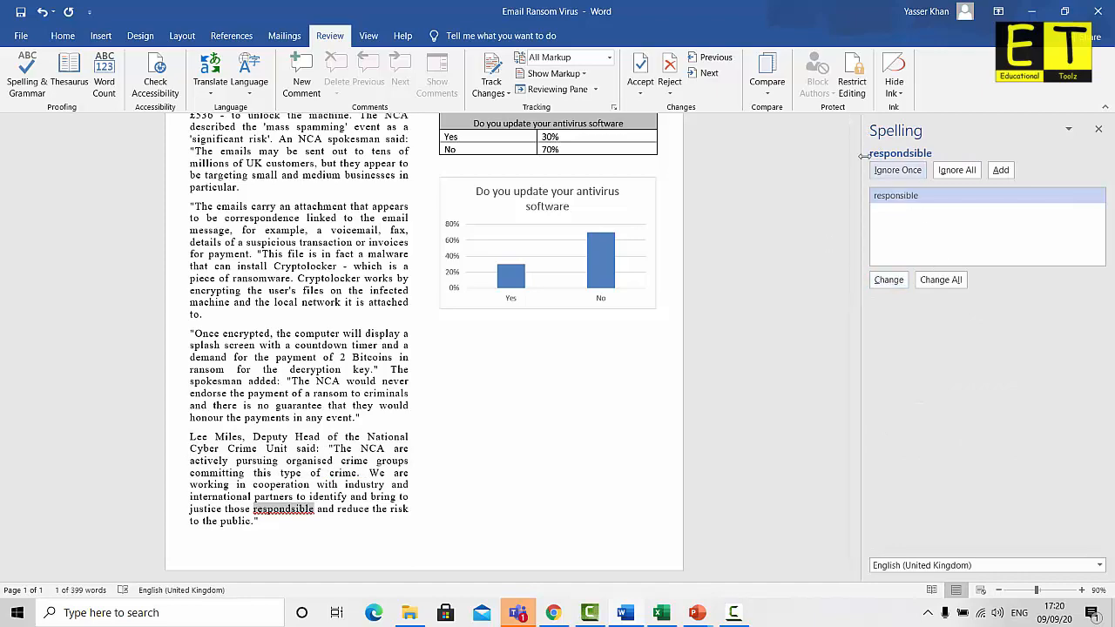
click(891, 281)
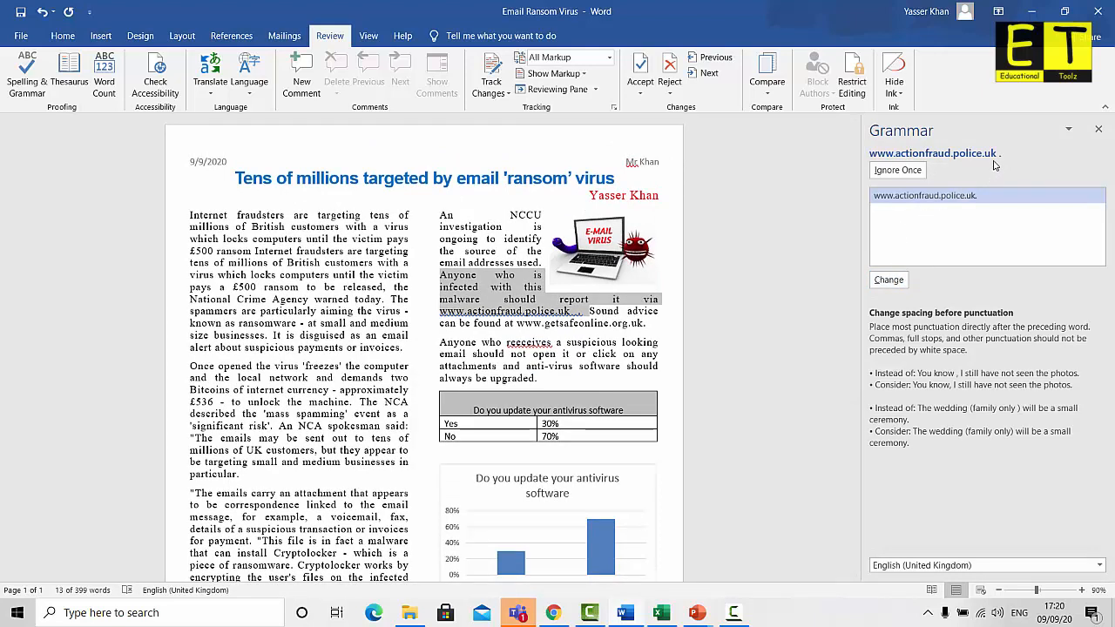
click(889, 280)
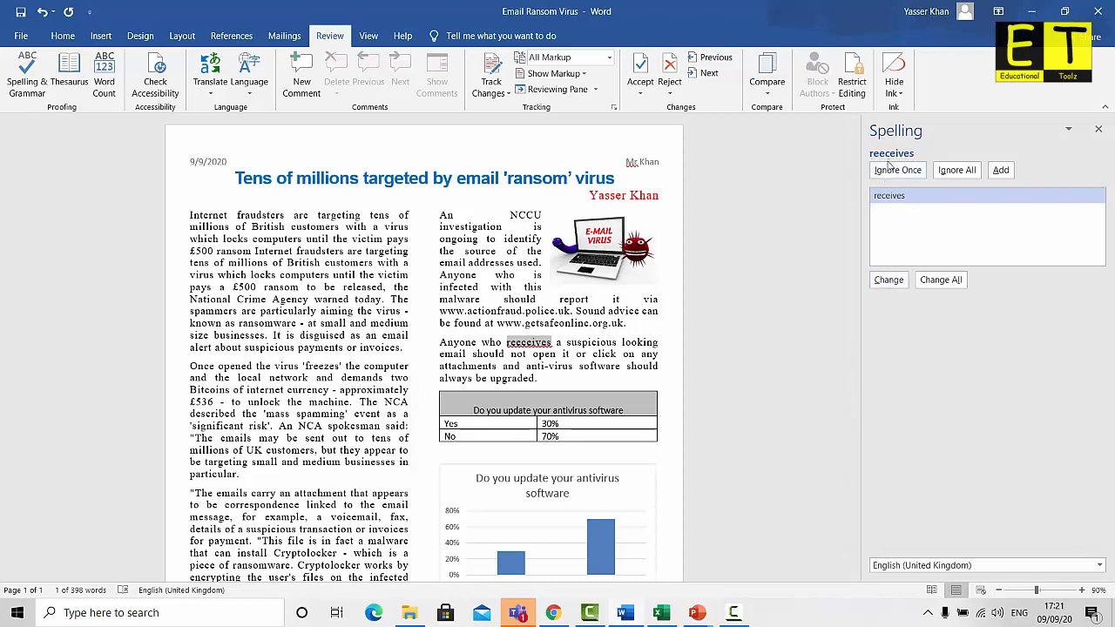
click(889, 280)
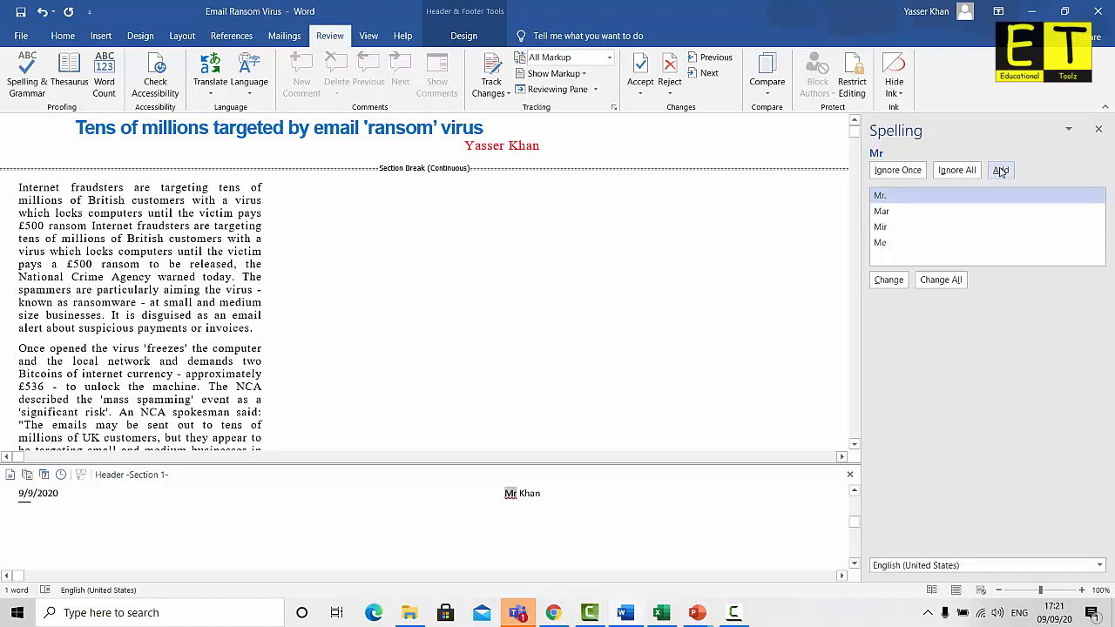
Correct the header's 'Mr' to 'Mr.' and dismiss the check-complete message
click(886, 280)
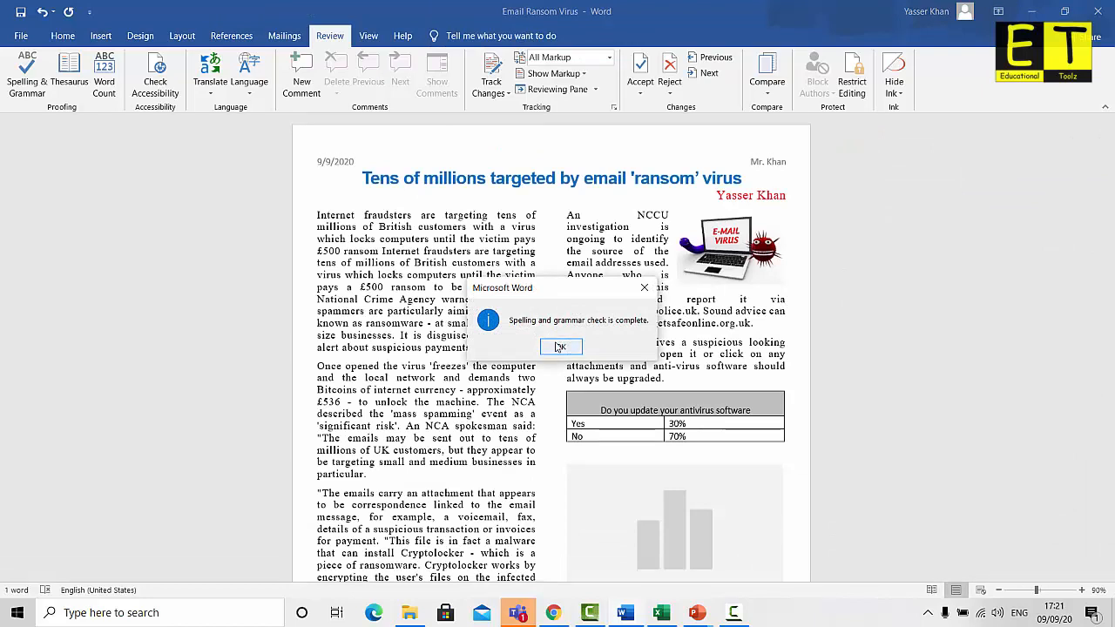
click(560, 346)
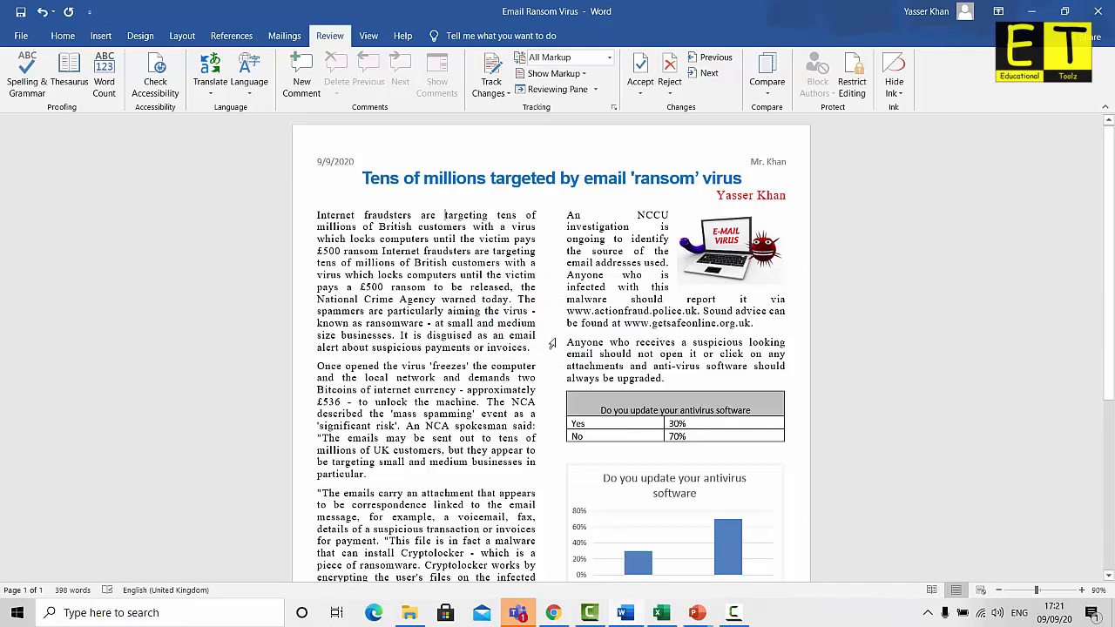
ctrl+scroll(551, 344, down, 4)
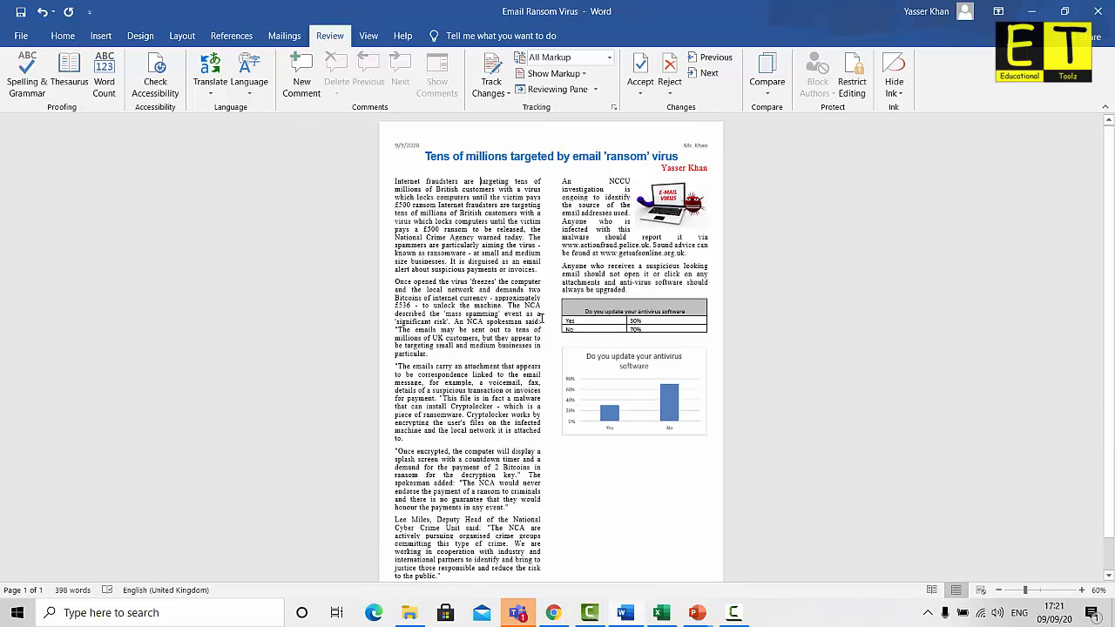